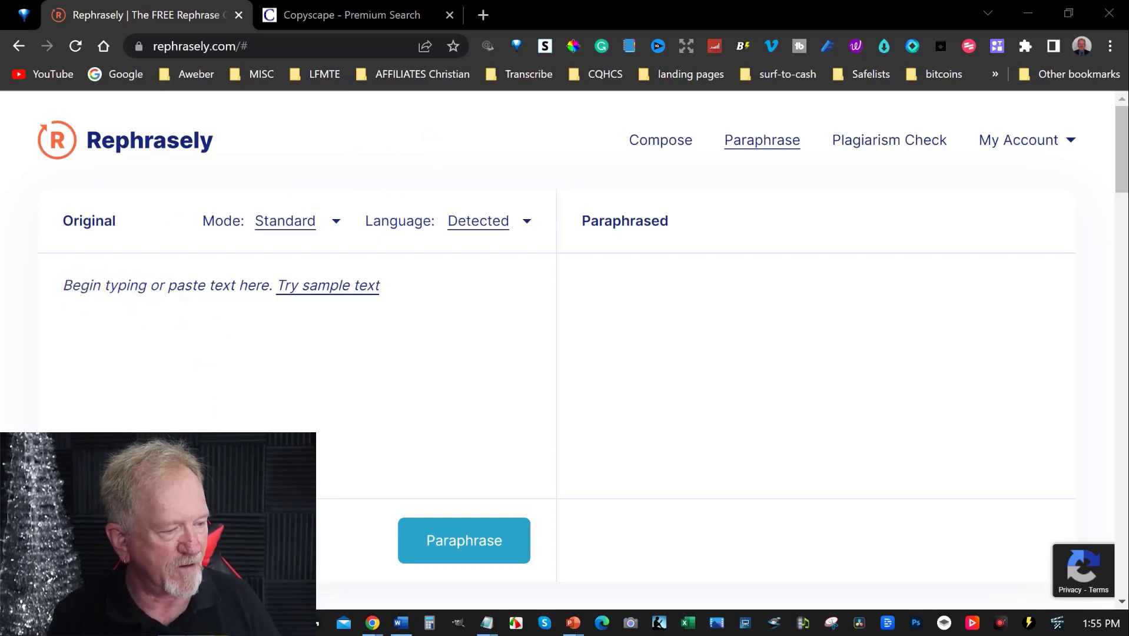
- Copy the entire article from the 10-ways-to-start-taking-control Notepad file and minimize its window
{"action": "mouse_move", "coordinate": [486, 620]}
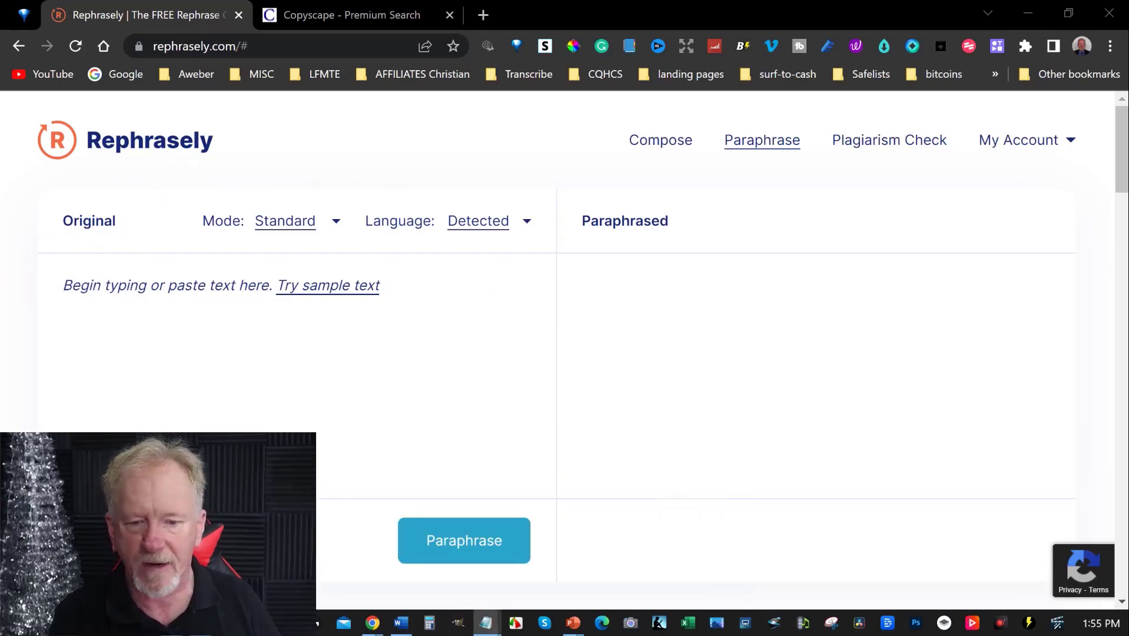
{"action": "left_click_drag", "start_coordinate": [0, 73], "coordinate": [672, 90]}
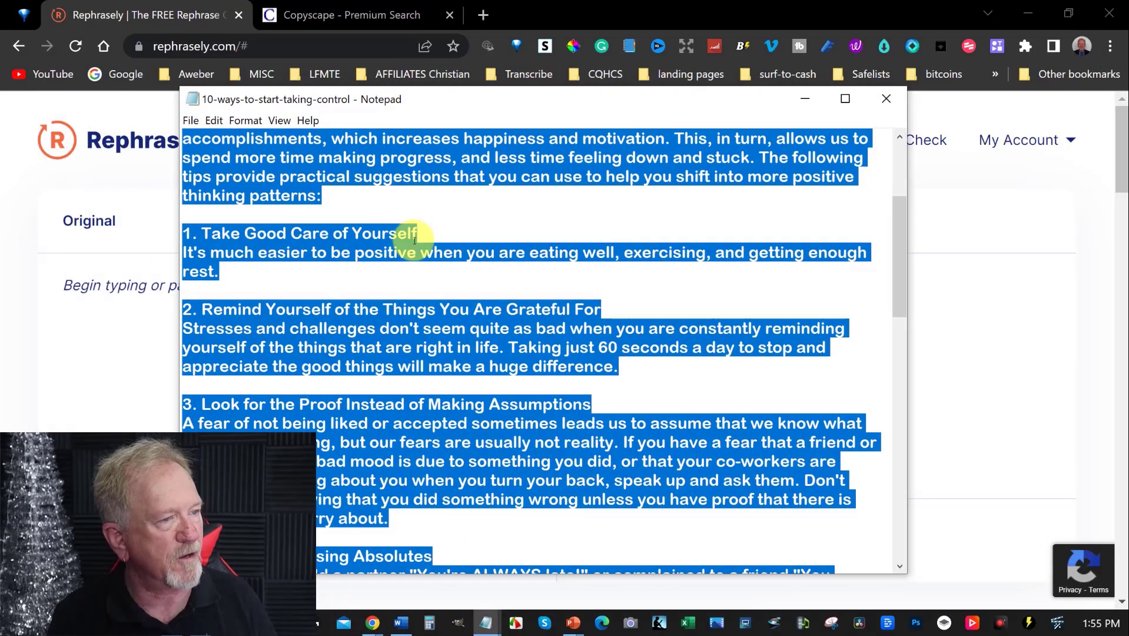
{"action": "scroll", "coordinate": [414, 240], "scroll_direction": "up", "scroll_amount": 4}
{"action": "left_click", "coordinate": [460, 170]}
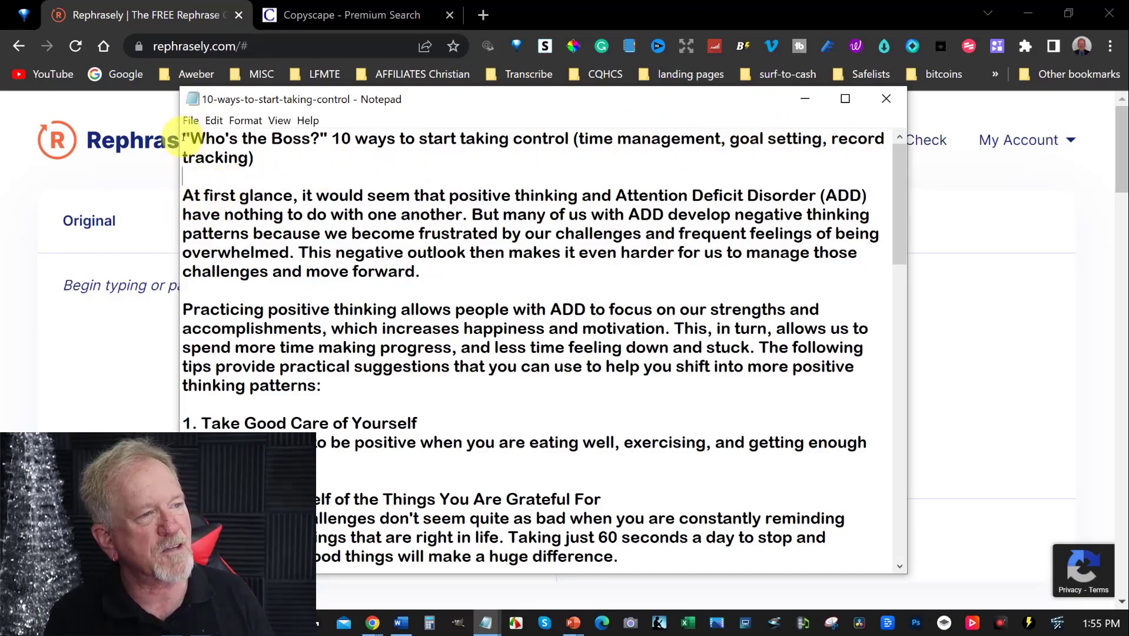
{"action": "left_click_drag", "start_coordinate": [183, 138], "coordinate": [1001, 625]}
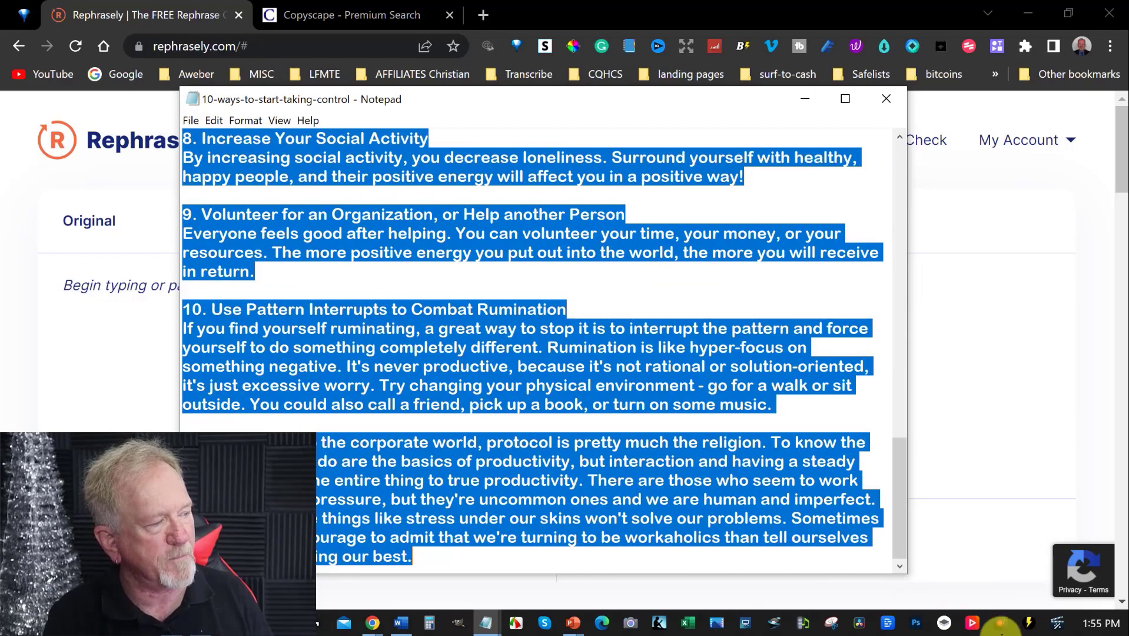
{"action": "right_click", "coordinate": [366, 229]}
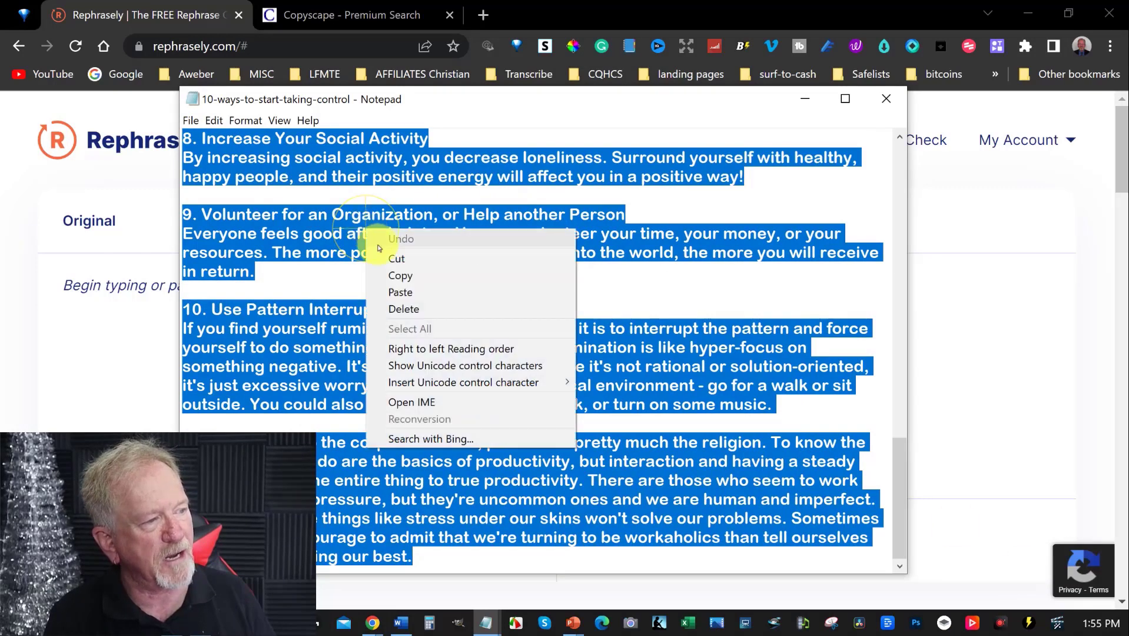
{"action": "left_click", "coordinate": [399, 276]}
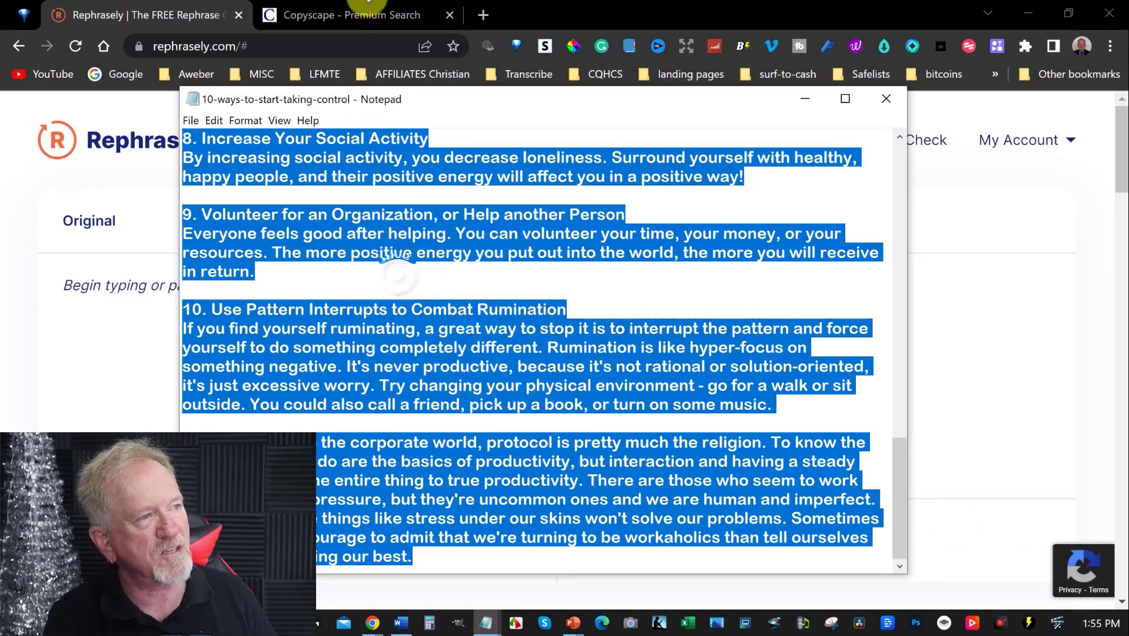
{"action": "left_click", "coordinate": [804, 101]}
- Switch to Copyscape and run a Premium Search on the copied original article
{"action": "left_click", "coordinate": [285, 15]}
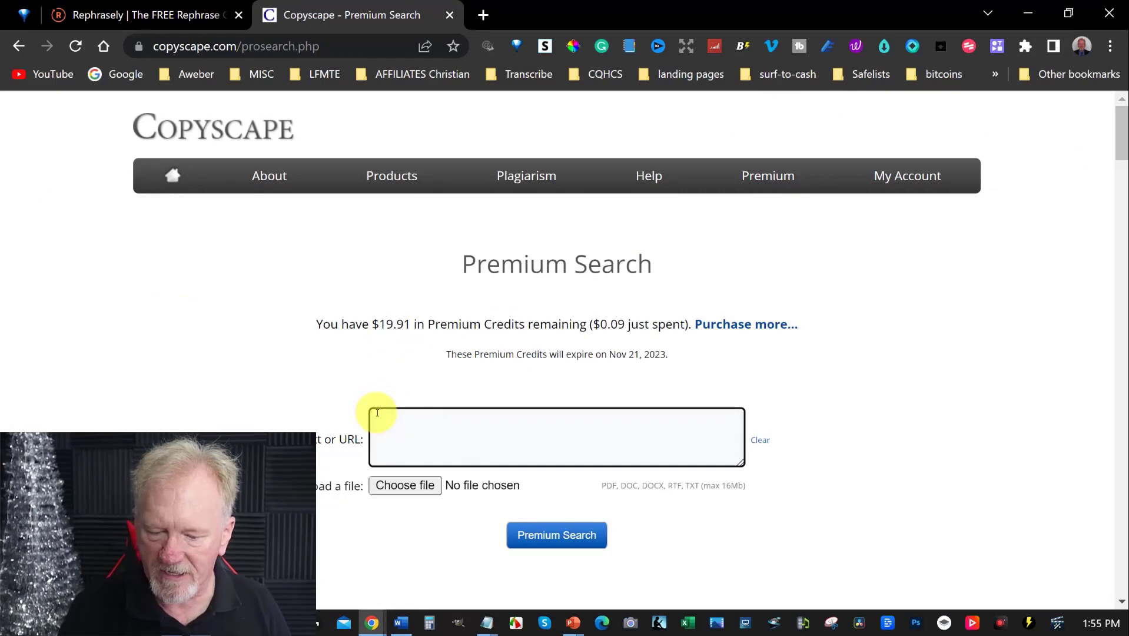
{"action": "key", "text": "ctrl+v"}
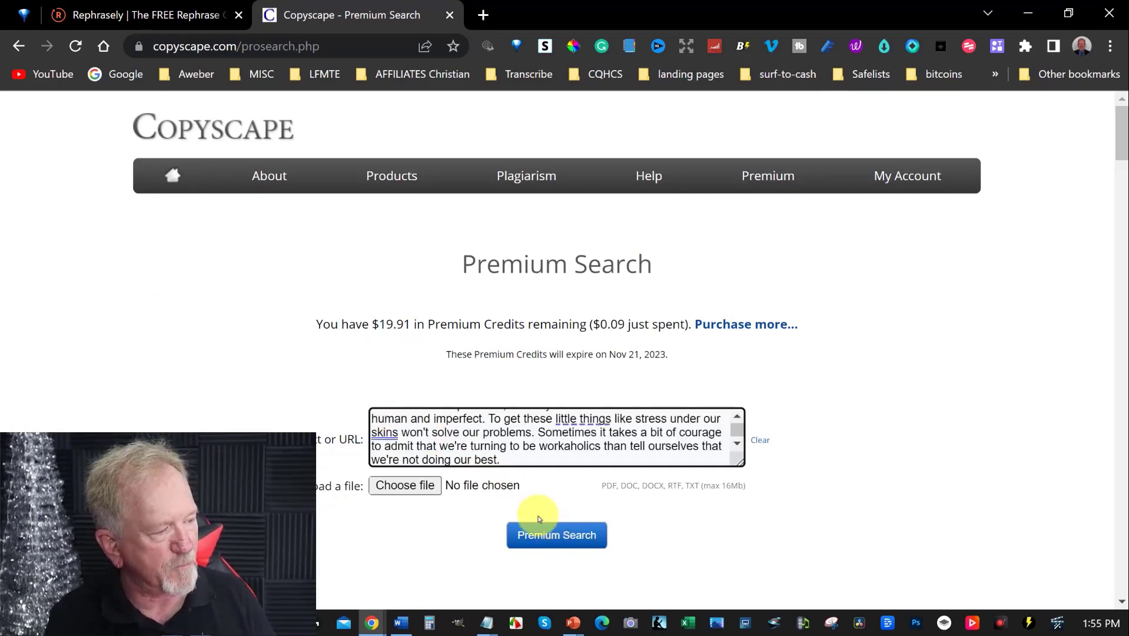
{"action": "left_click", "coordinate": [537, 533]}
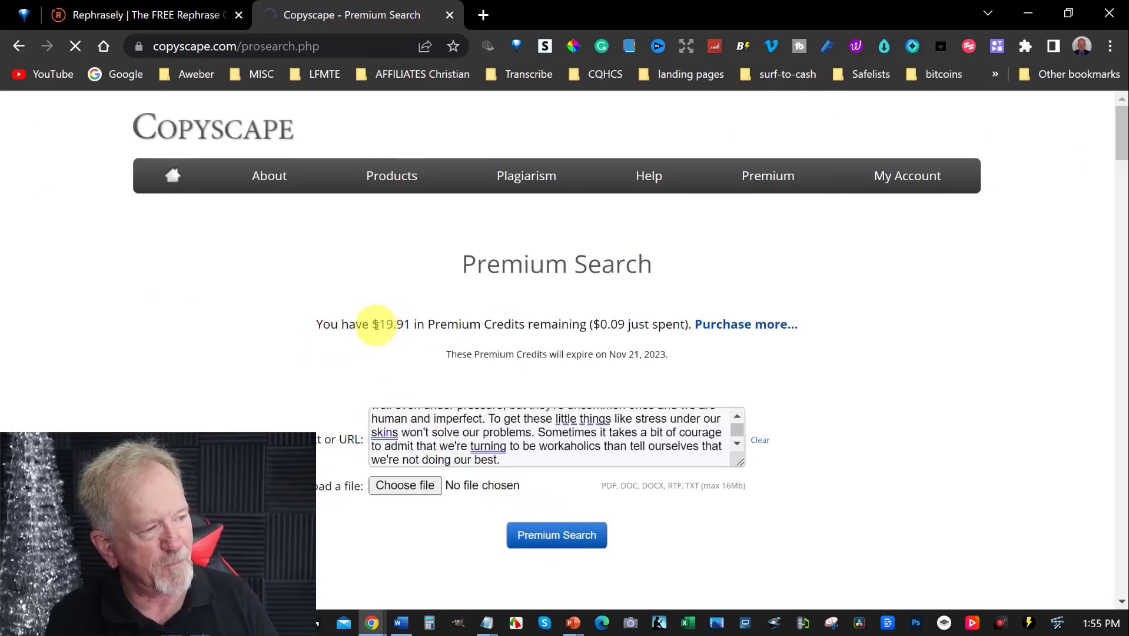
- Examine the Copyscape matches found for the original article, including their titles, excerpts and source addresses
{"action": "scroll", "coordinate": [920, 383], "scroll_direction": "down", "scroll_amount": 7}
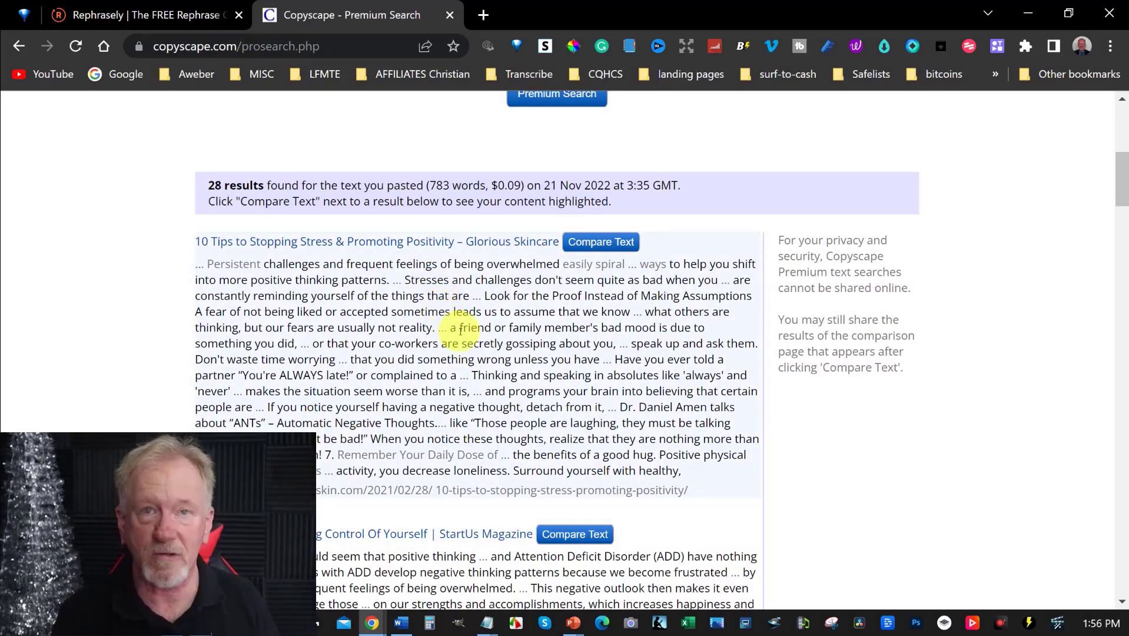
{"action": "left_click", "coordinate": [120, 11]}
{"action": "left_click", "coordinate": [401, 13]}
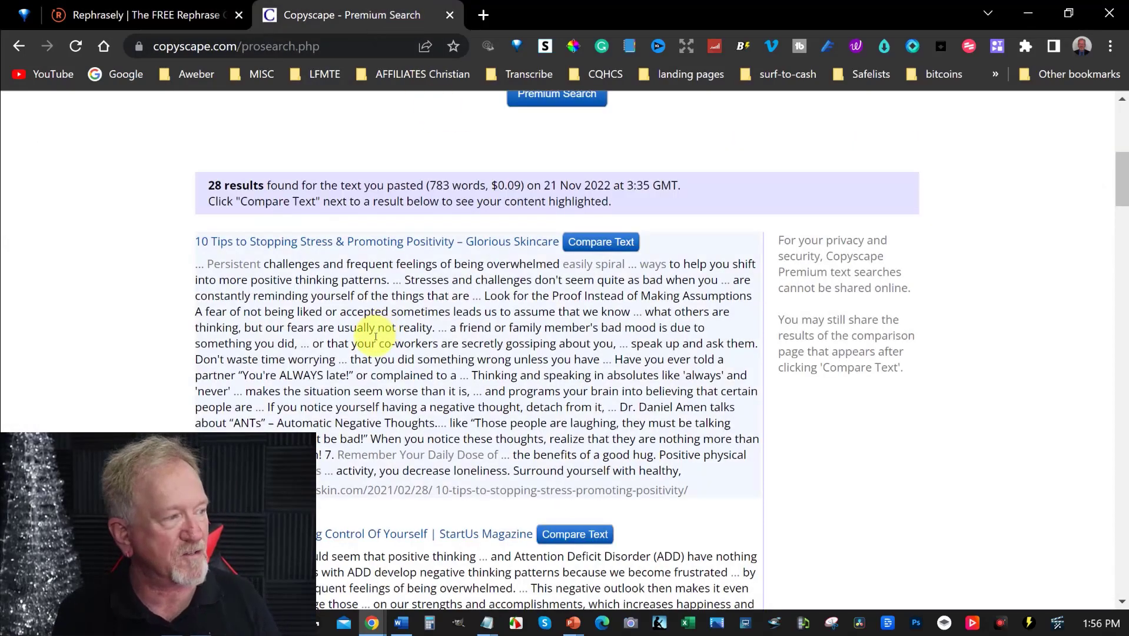
{"action": "scroll", "coordinate": [376, 336], "scroll_direction": "down", "scroll_amount": 2}
{"action": "scroll", "coordinate": [375, 336], "scroll_direction": "down", "scroll_amount": 5}
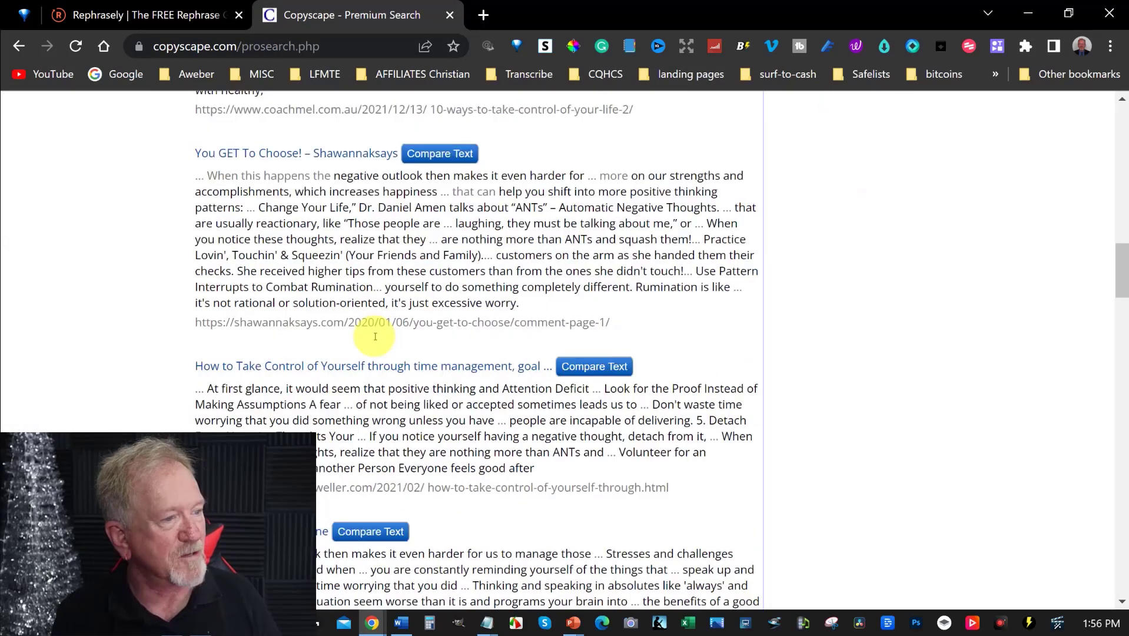
{"action": "scroll", "coordinate": [374, 336], "scroll_direction": "up", "scroll_amount": 15}
{"action": "scroll", "coordinate": [373, 336], "scroll_direction": "down", "scroll_amount": 9}
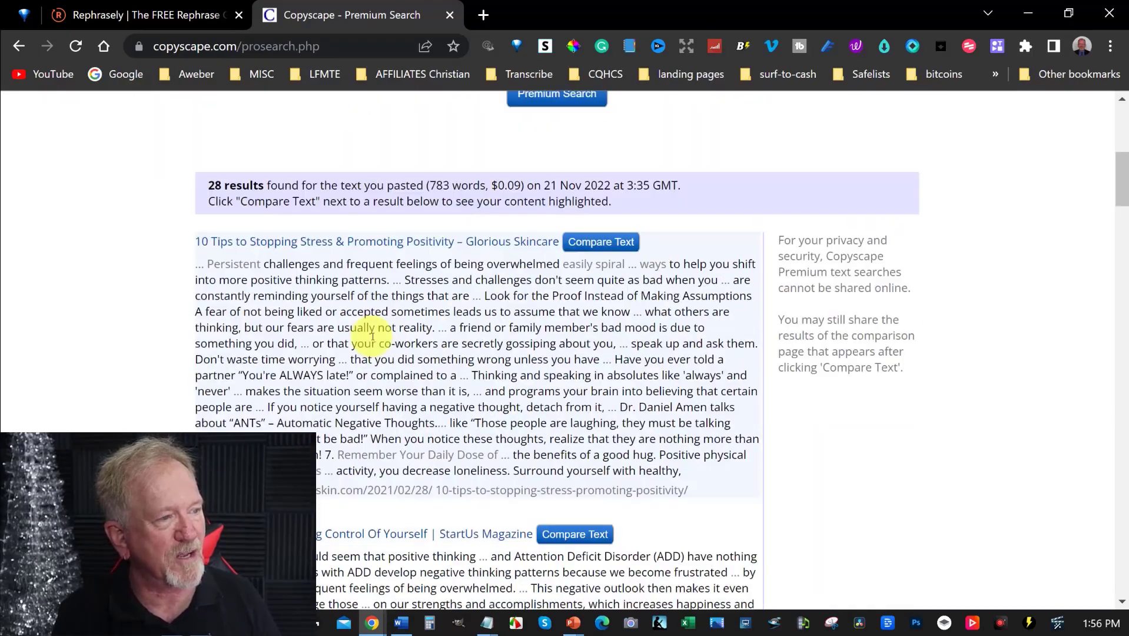
{"action": "scroll", "coordinate": [373, 336], "scroll_direction": "down", "scroll_amount": 20}
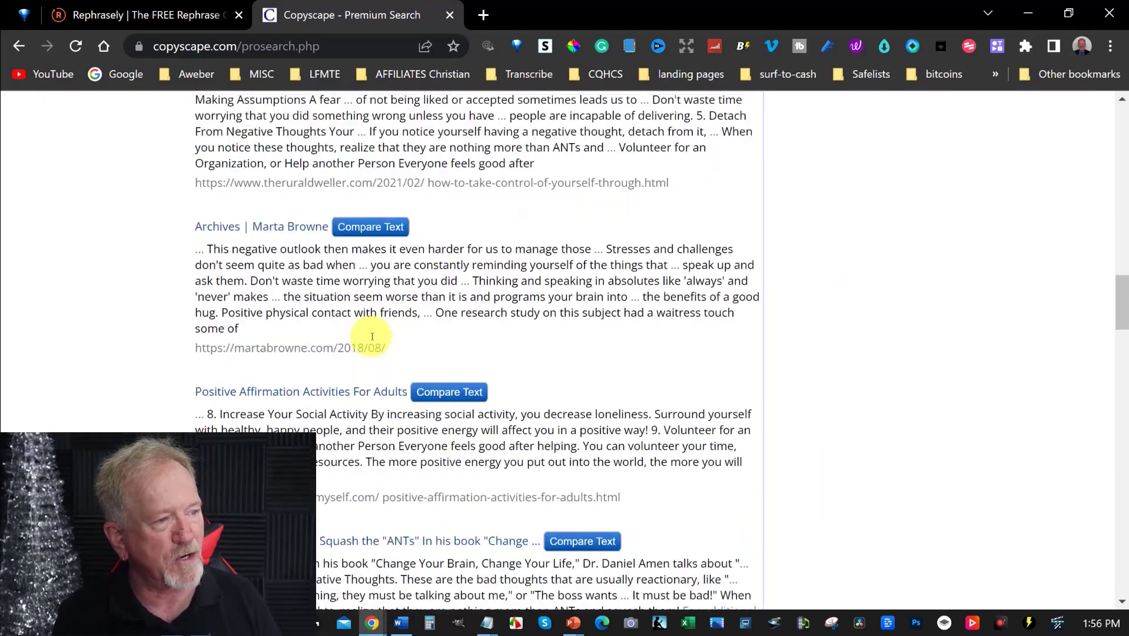
{"action": "scroll", "coordinate": [371, 341], "scroll_direction": "down", "scroll_amount": 20}
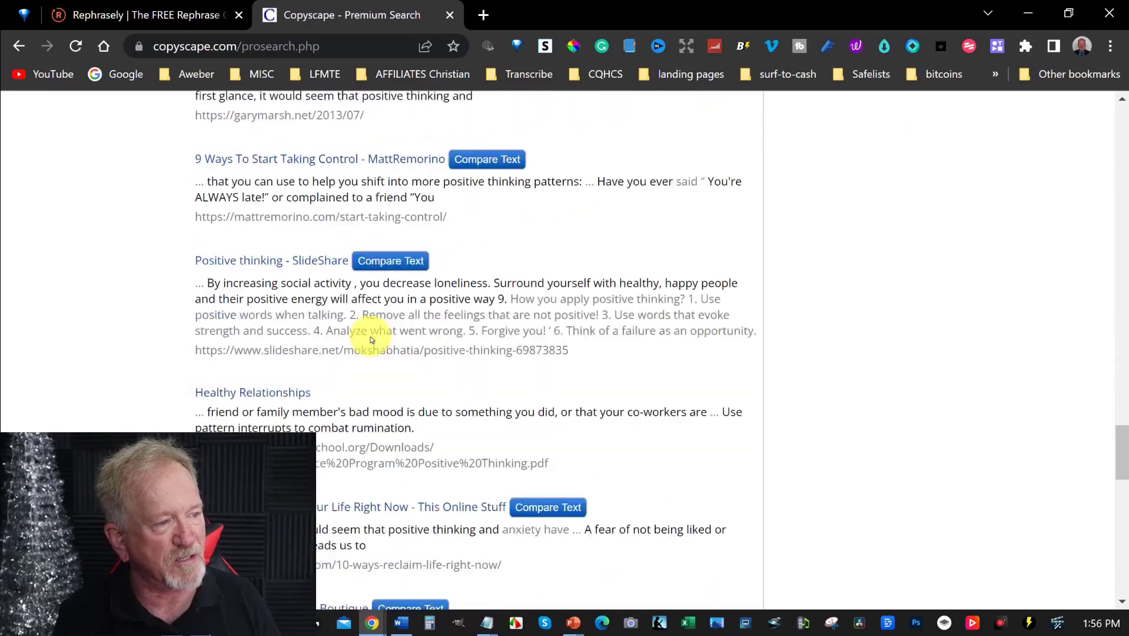
{"action": "scroll", "coordinate": [370, 336], "scroll_direction": "up", "scroll_amount": 20}
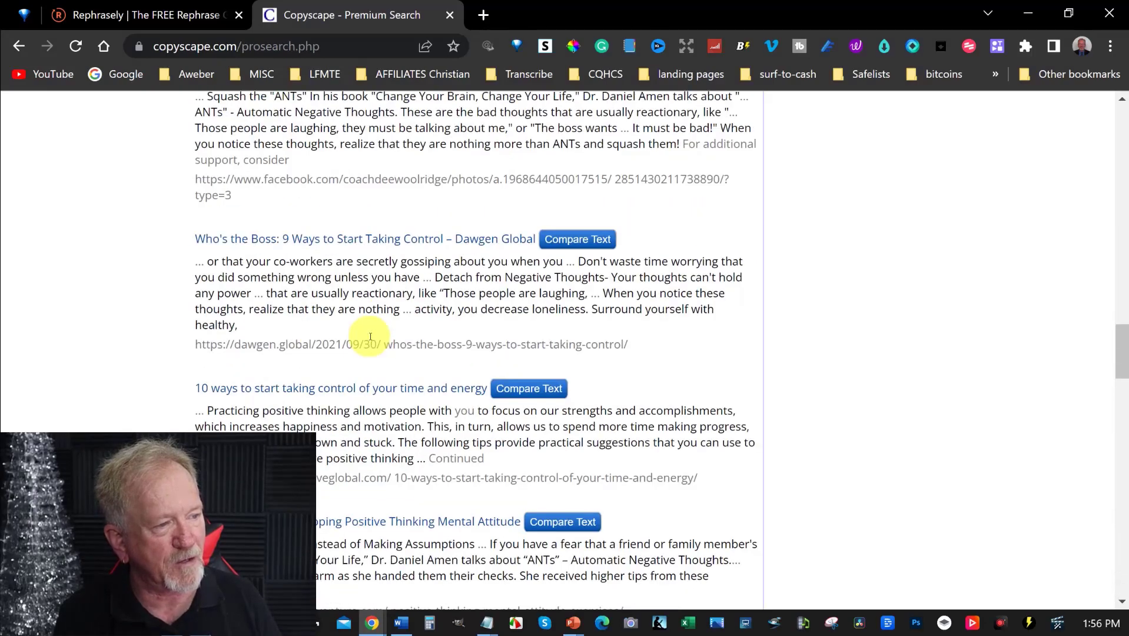
- Clear the original article from Copyscape's text search box
{"action": "left_click", "coordinate": [373, 415]}
{"action": "key", "text": "ctrl+a"}
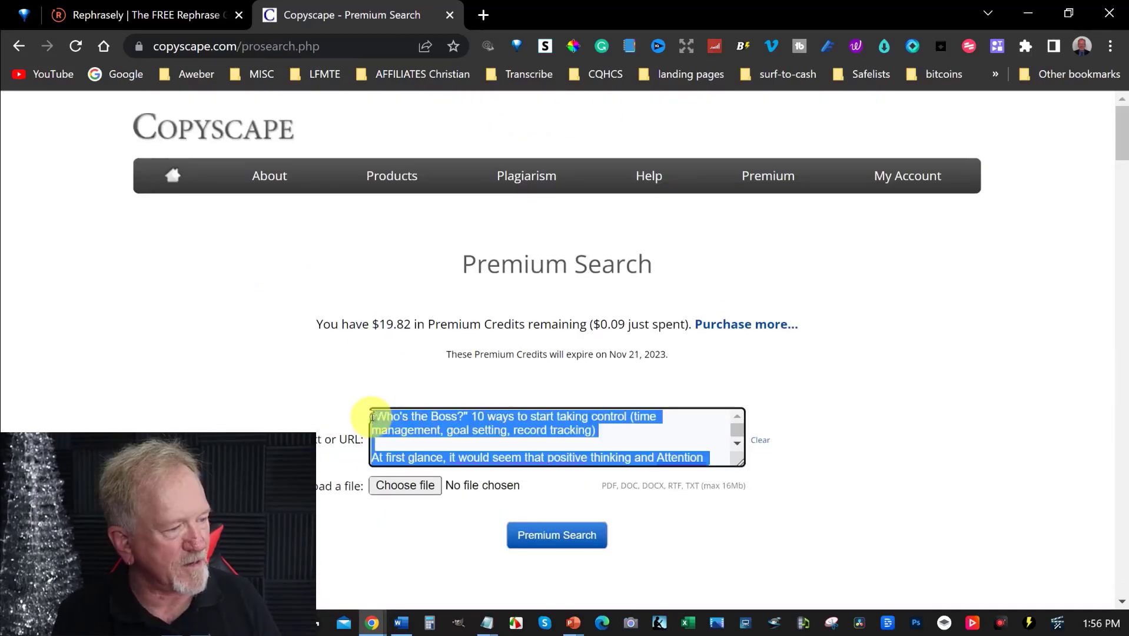
{"action": "left_click_drag", "start_coordinate": [373, 417], "coordinate": [536, 470]}
{"action": "key", "text": "Delete"}
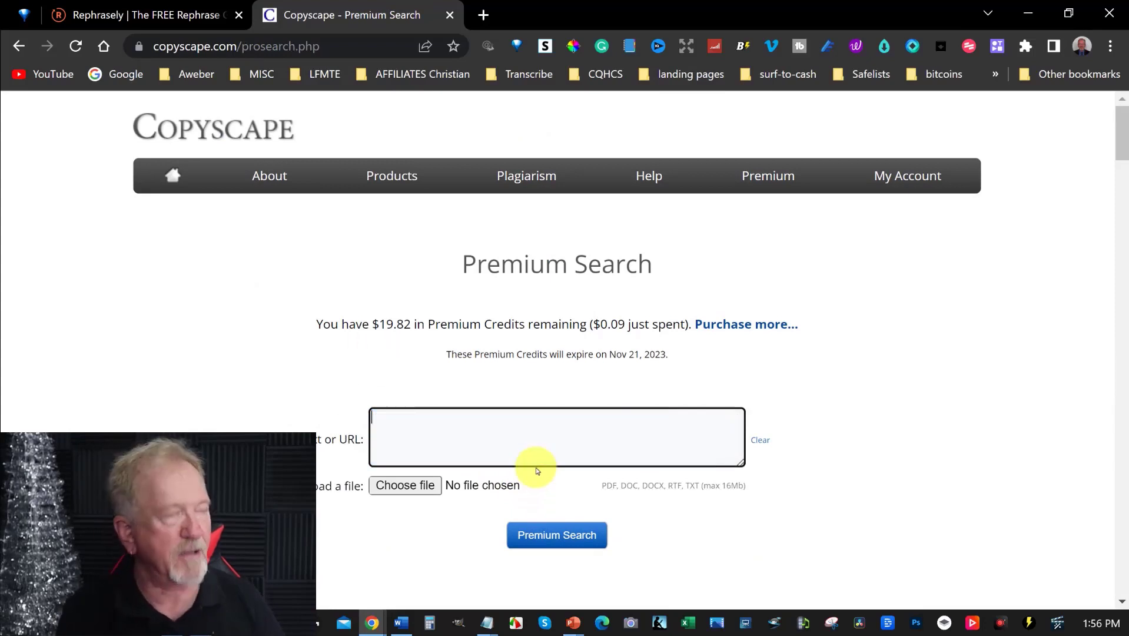
- Switch to Rephrasely, paste the original article and paraphrase it in Standard mode
{"action": "left_click", "coordinate": [150, 12]}
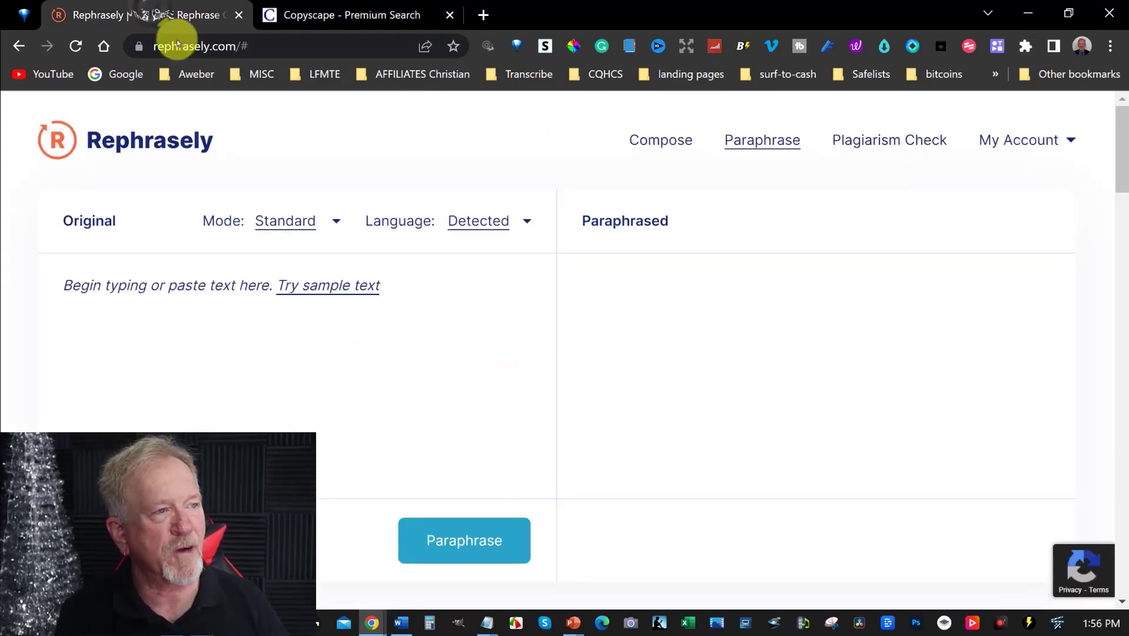
{"action": "left_click", "coordinate": [63, 283]}
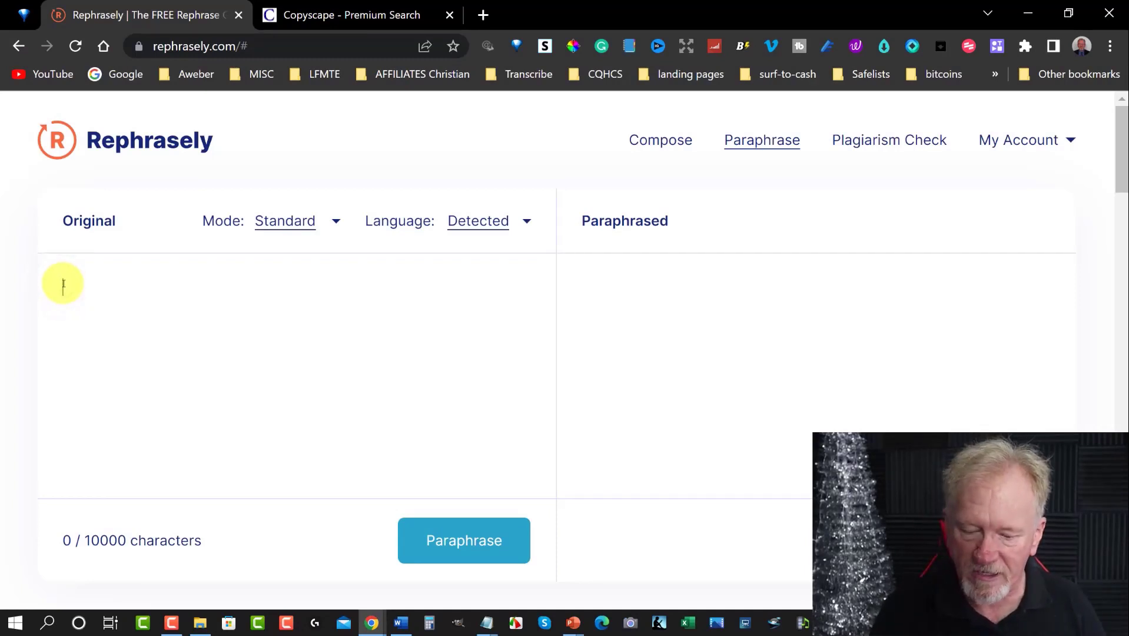
{"action": "key", "text": "ctrl+v"}
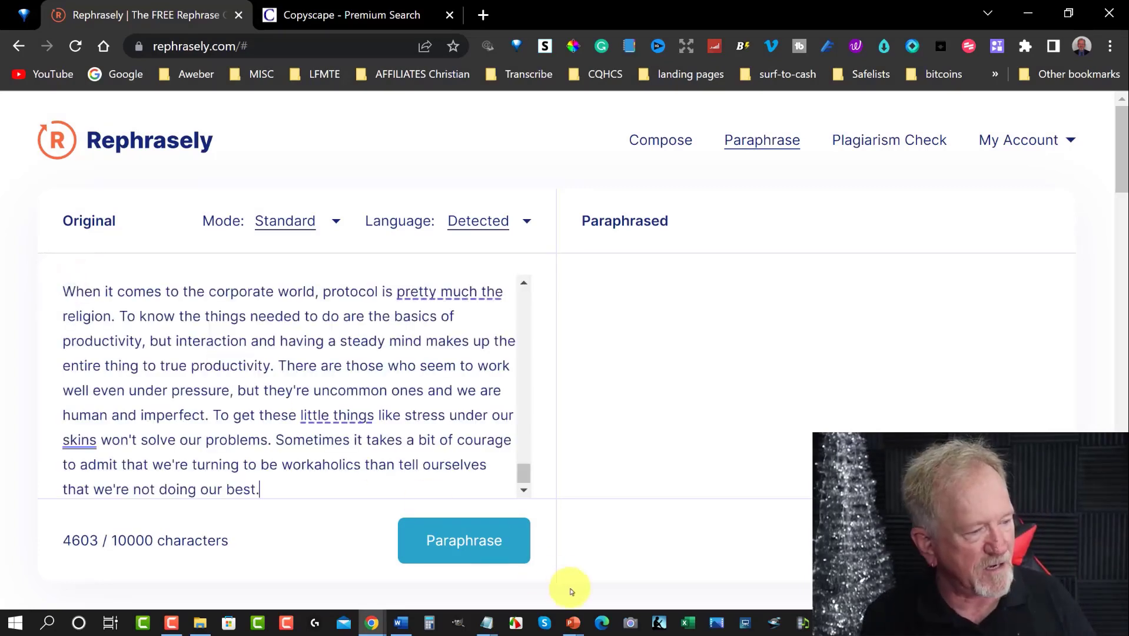
{"action": "left_click", "coordinate": [465, 542]}
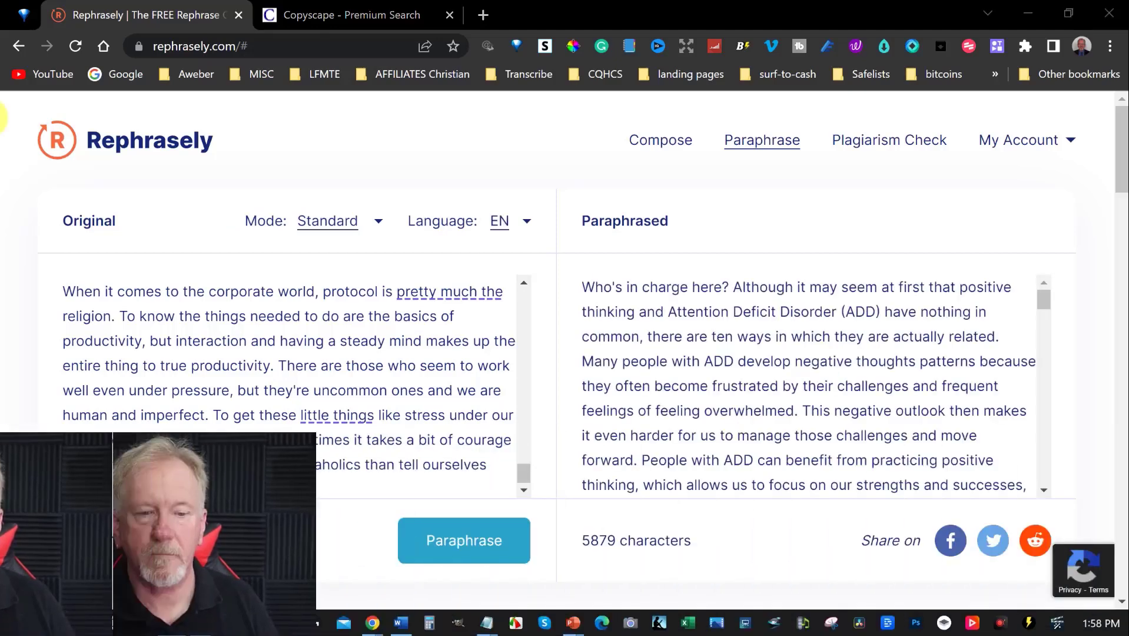
- Copy the entire paraphrased article from Rephrasely's output
{"action": "left_click", "coordinate": [583, 287]}
{"action": "left_click_drag", "start_coordinate": [583, 287], "coordinate": [929, 538]}
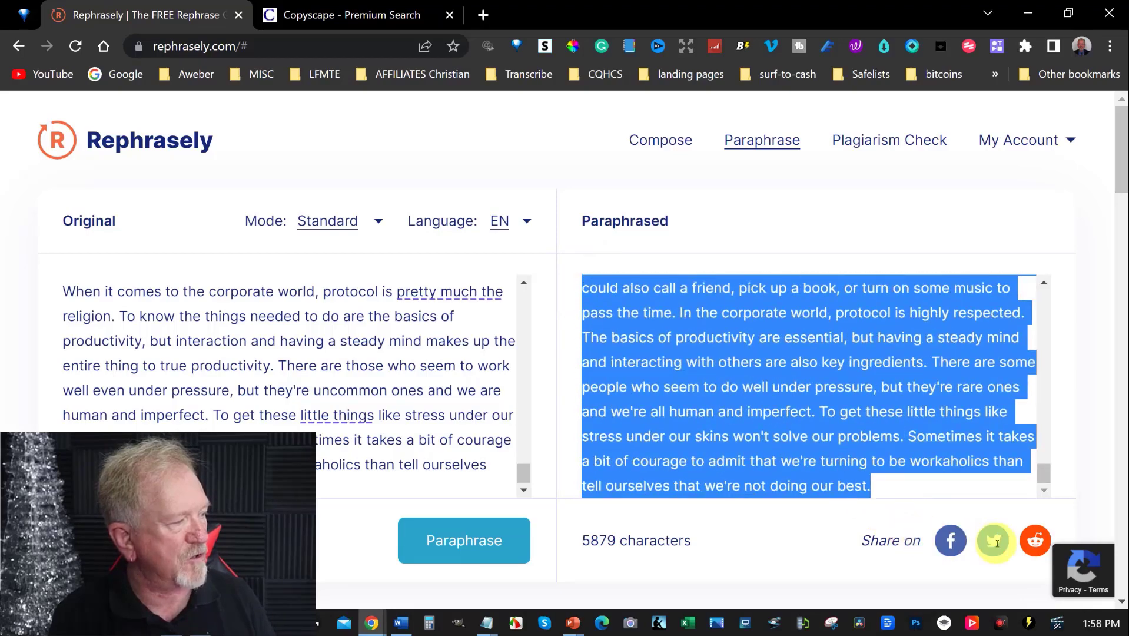
{"action": "right_click", "coordinate": [695, 338]}
{"action": "left_click", "coordinate": [730, 350]}
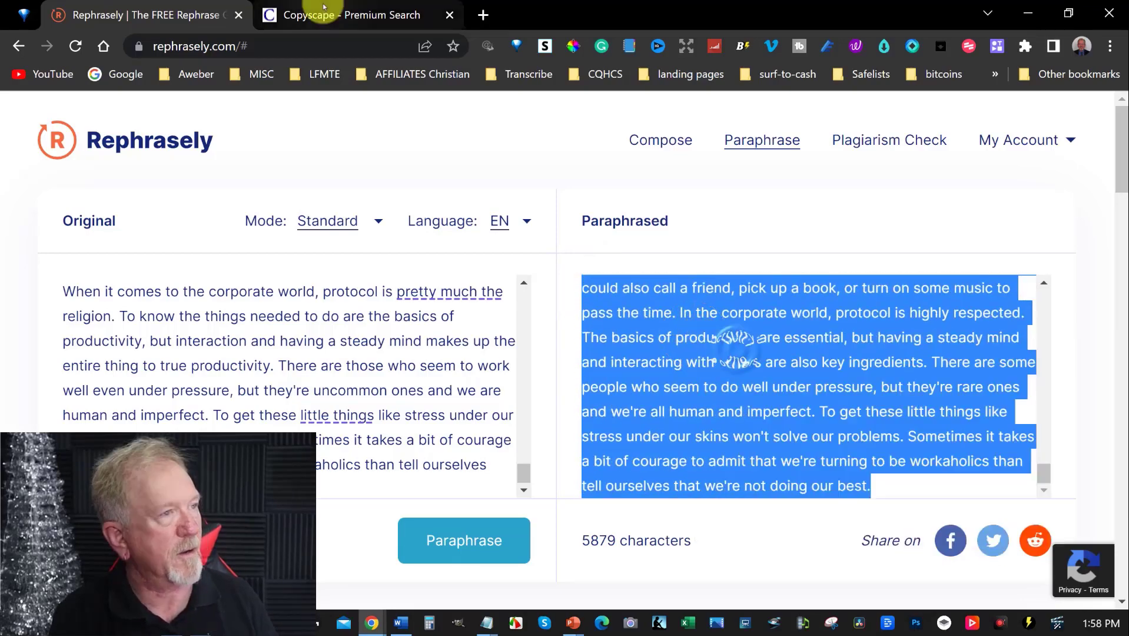
- Run a Copyscape Premium Search on the Rephrasely version and view its results
{"action": "left_click", "coordinate": [320, 13]}
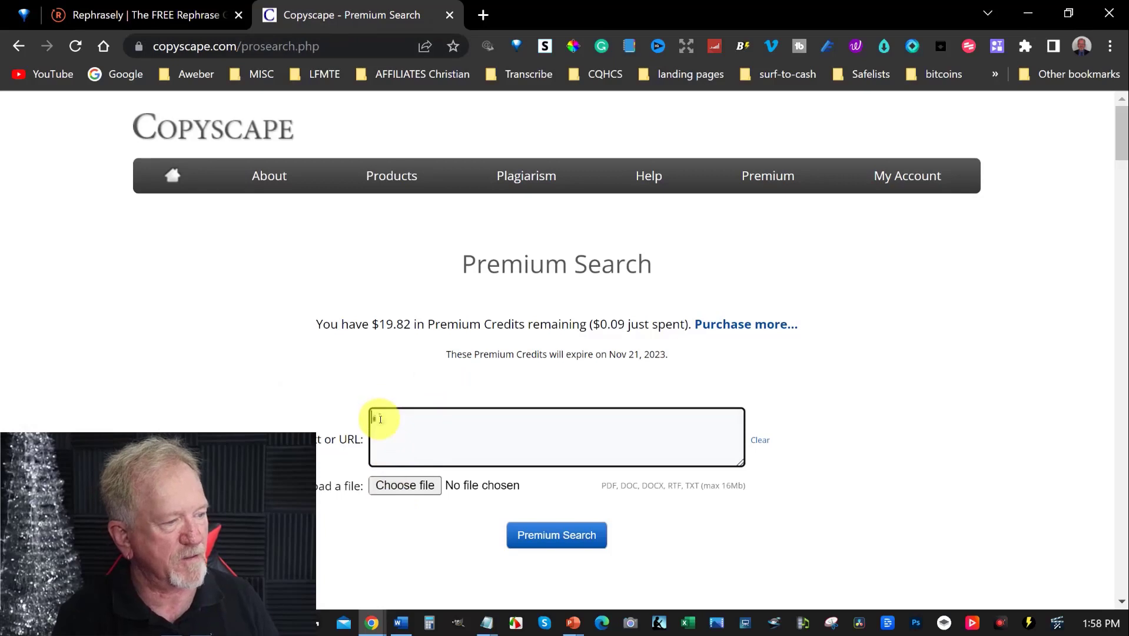
{"action": "key", "text": "ctrl+v"}
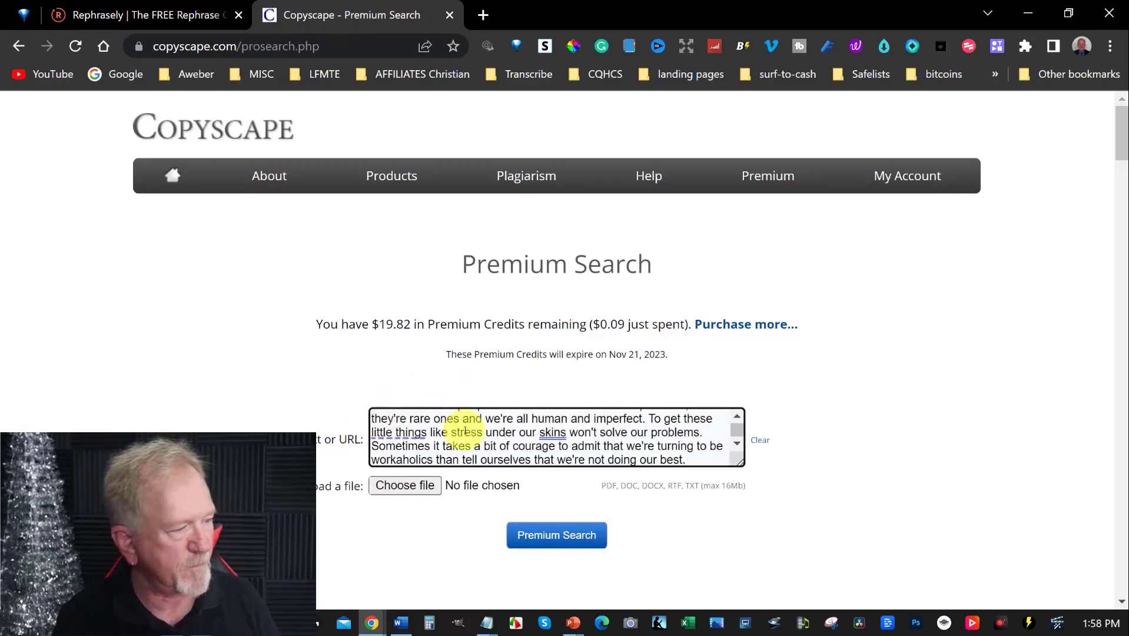
{"action": "left_click", "coordinate": [554, 535]}
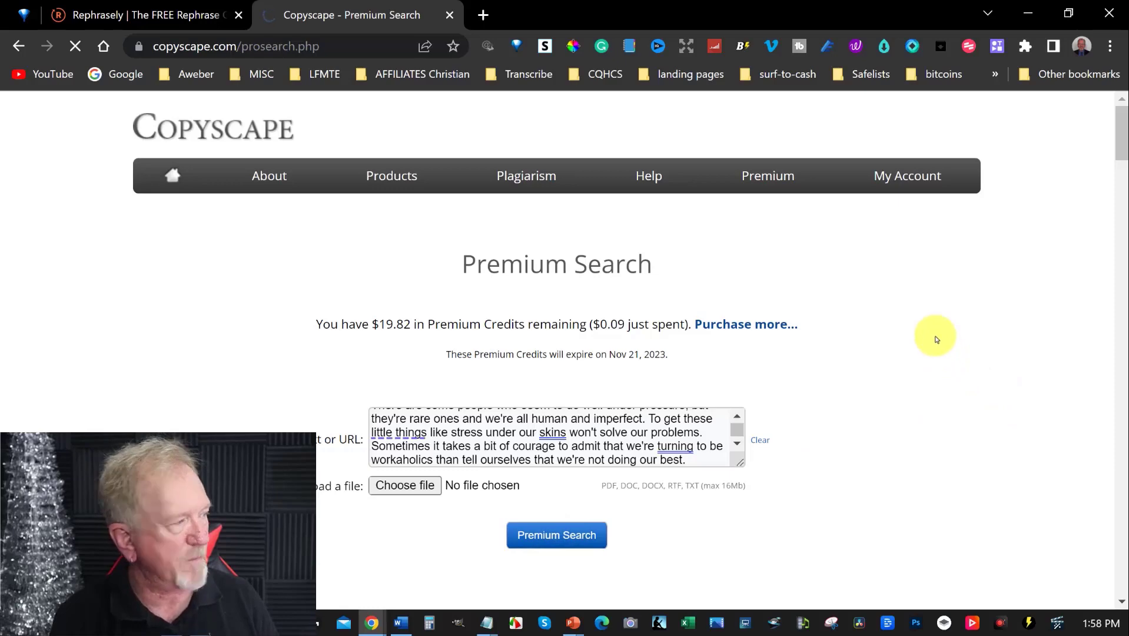
{"action": "scroll", "coordinate": [940, 333], "scroll_direction": "down", "scroll_amount": 5}
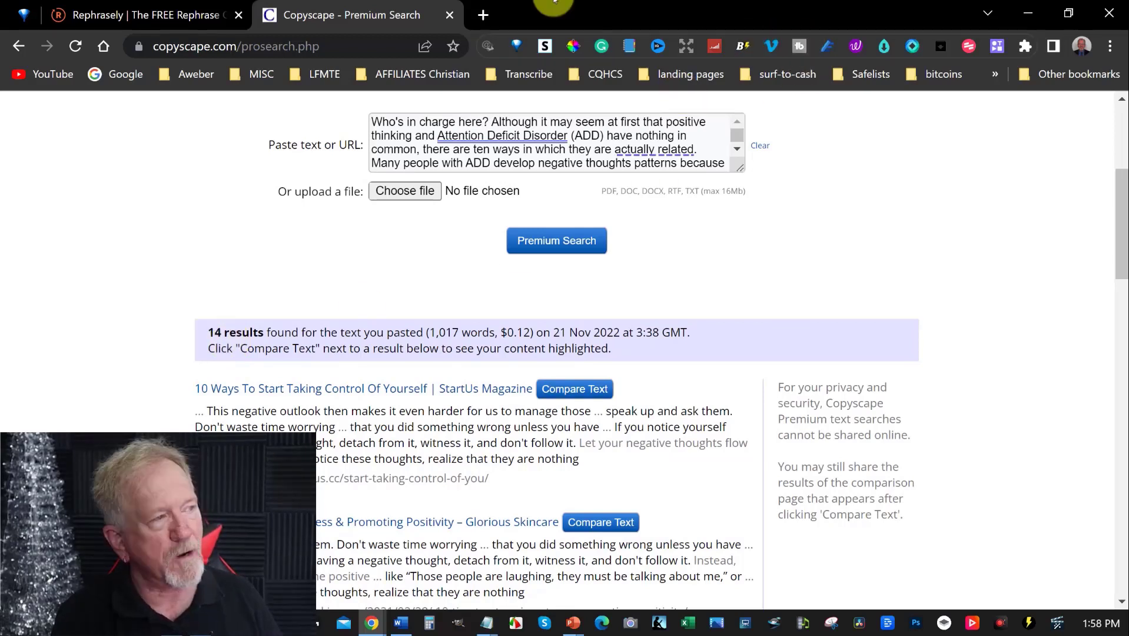
- Open QuillBot's Paraphraser in a new tab and copy the original article again from the 10-ways-to-start-taking-control Notepad file
{"action": "left_click", "coordinate": [483, 13]}
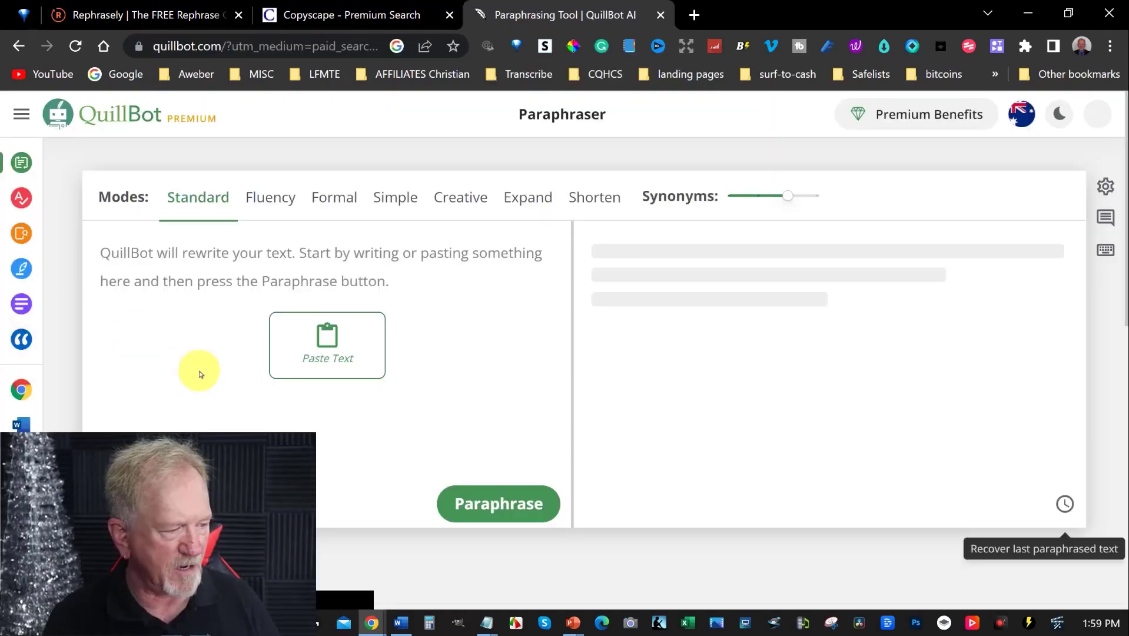
{"action": "mouse_move", "coordinate": [484, 627]}
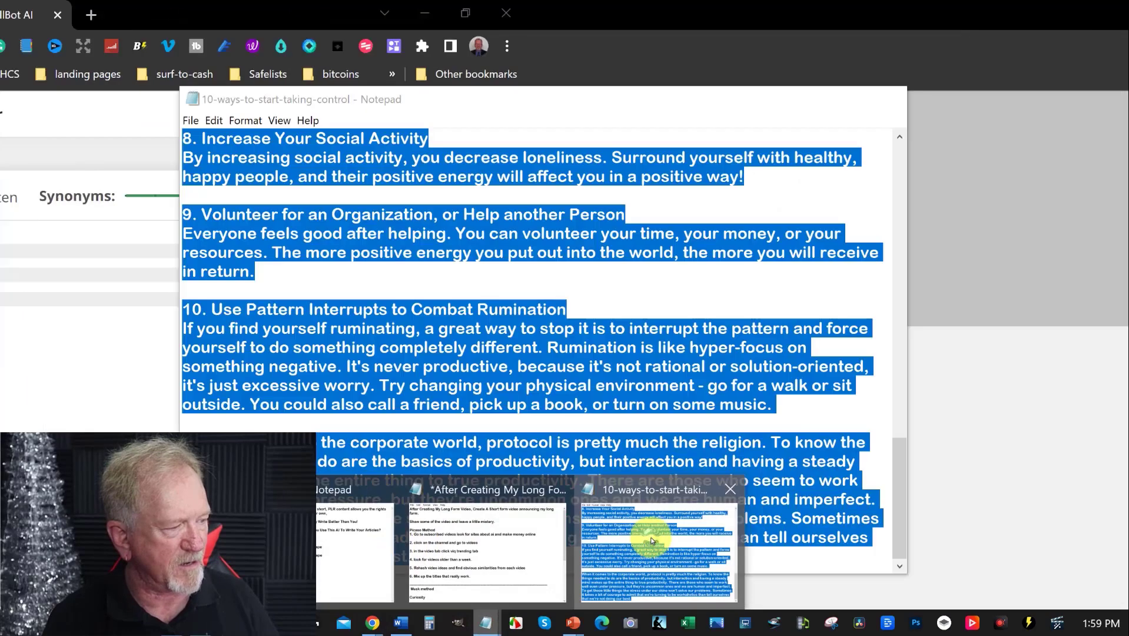
{"action": "left_click", "coordinate": [652, 540]}
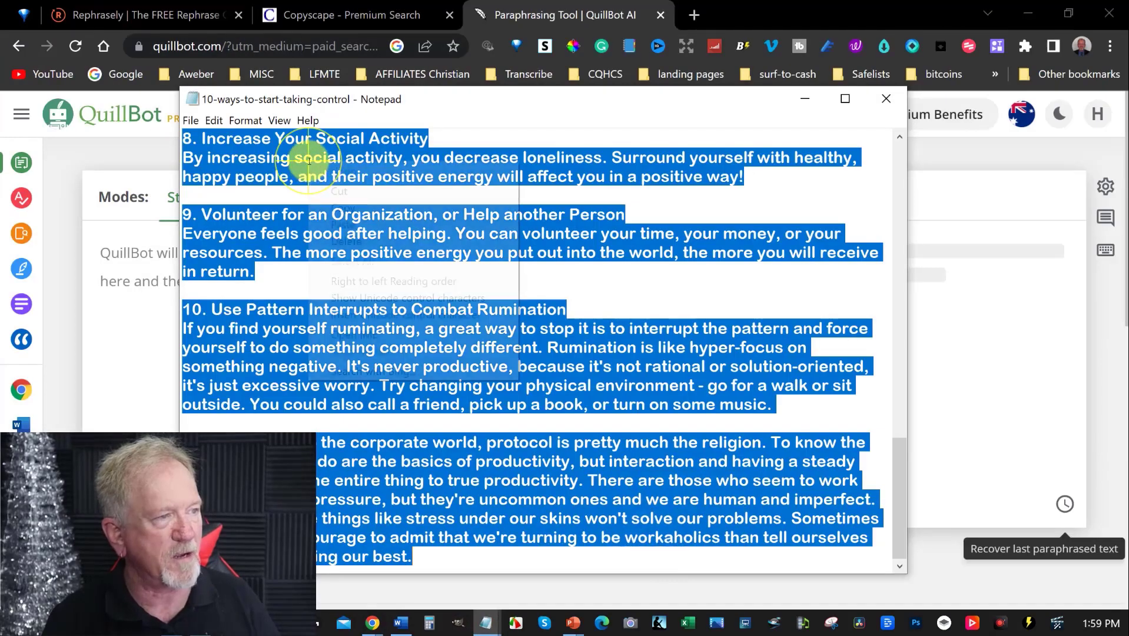
{"action": "right_click", "coordinate": [307, 143]}
{"action": "left_click", "coordinate": [332, 189]}
{"action": "left_click", "coordinate": [804, 98]}
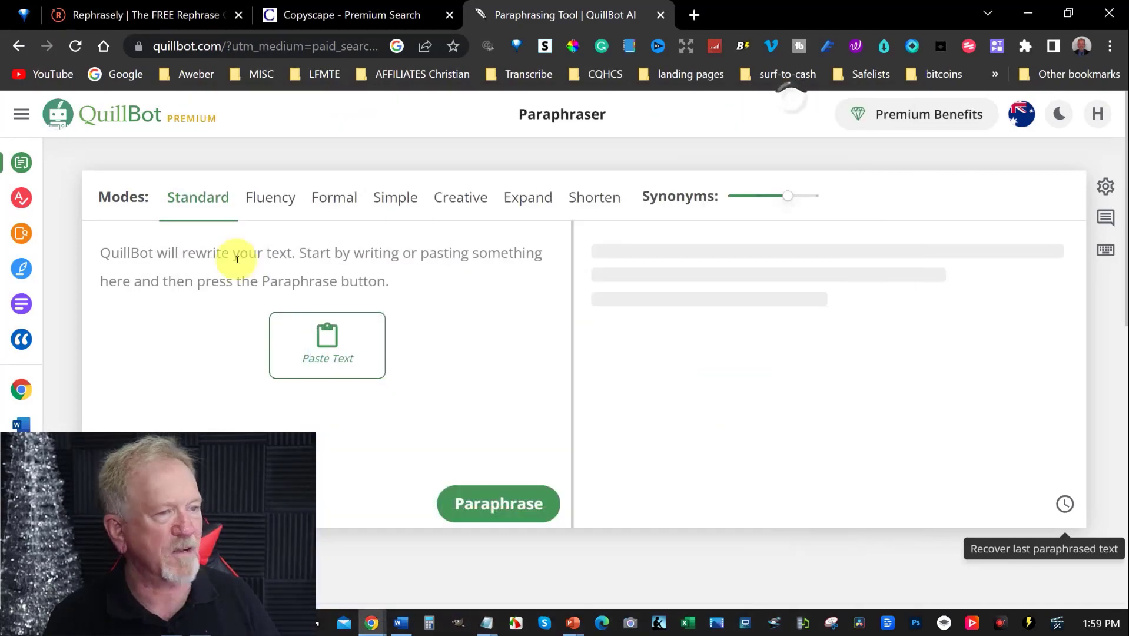
- Paste the original article into QuillBot and paraphrase it in Standard mode
{"action": "left_click", "coordinate": [102, 250]}
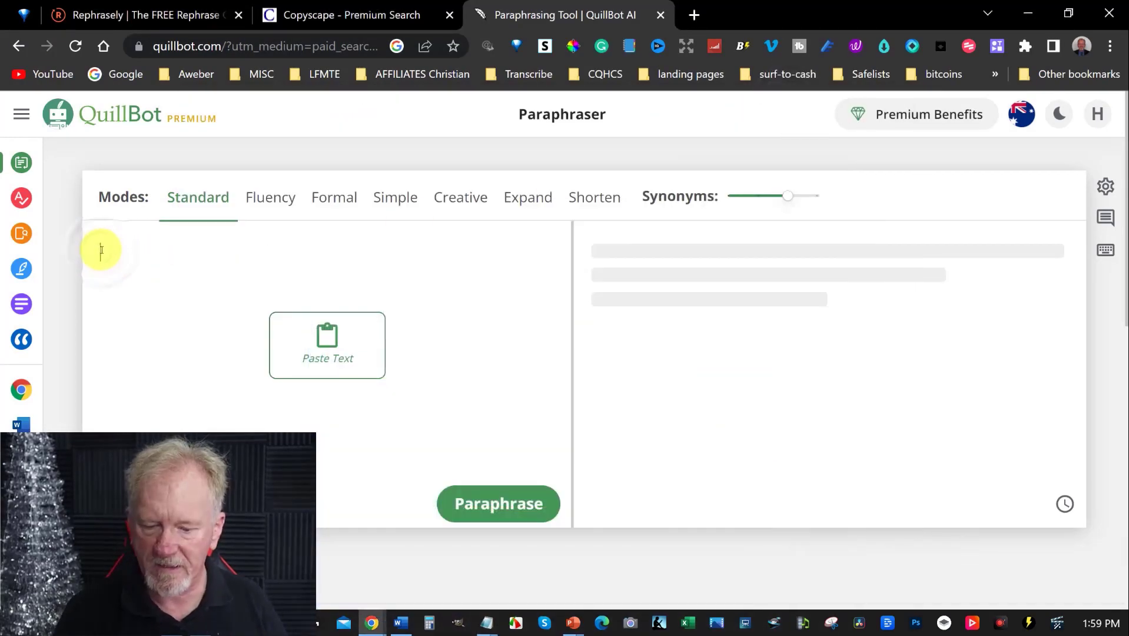
{"action": "key", "text": "ctrl+v"}
{"action": "left_click", "coordinate": [498, 585]}
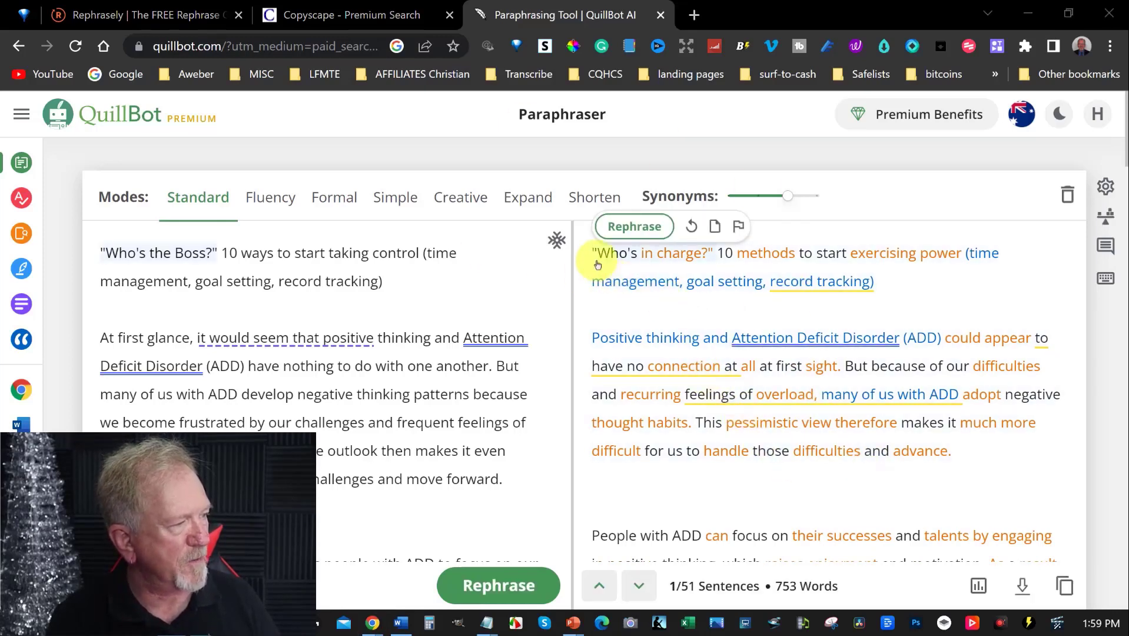
- Copy the entire paraphrased article from QuillBot's output
{"action": "left_click_drag", "start_coordinate": [592, 252], "coordinate": [1033, 618]}
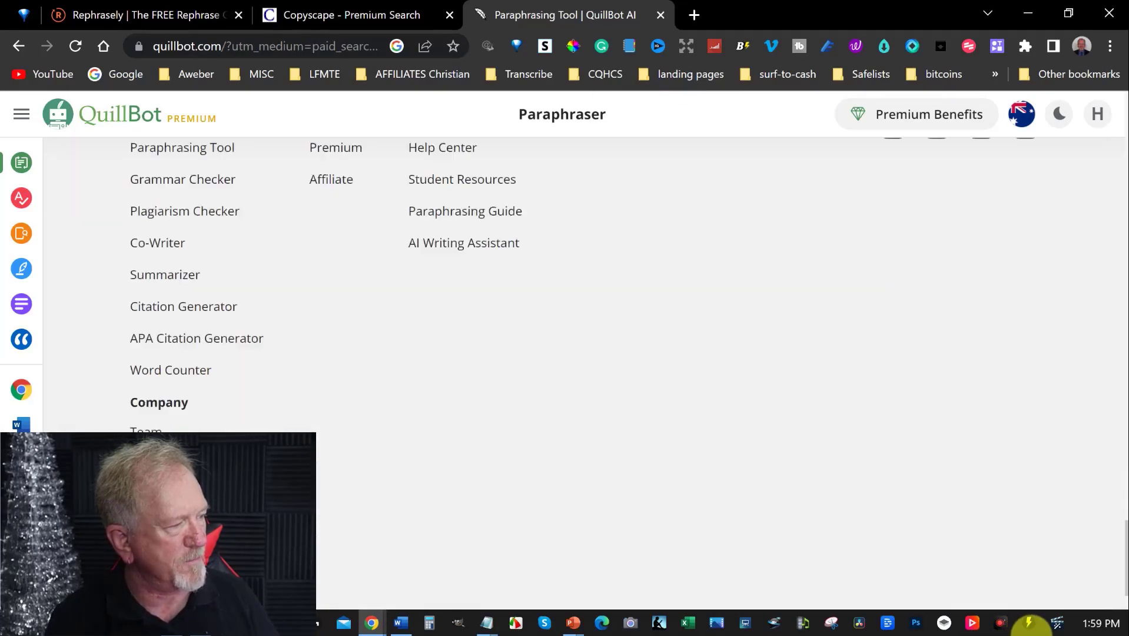
{"action": "scroll", "coordinate": [742, 331], "scroll_direction": "up", "scroll_amount": 10}
{"action": "right_click", "coordinate": [742, 331]}
{"action": "left_click", "coordinate": [333, 316]}
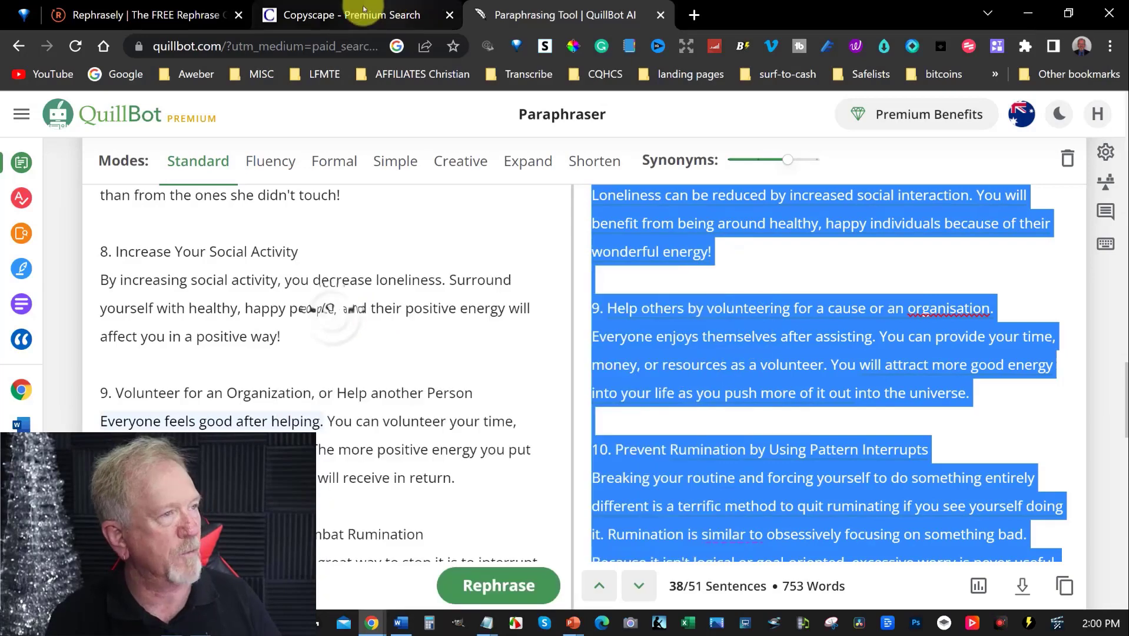
- Switch to Copyscape and remove the old Rephrasely version from the Premium Search text box
{"action": "key", "text": "ctrl+shift+Tab"}
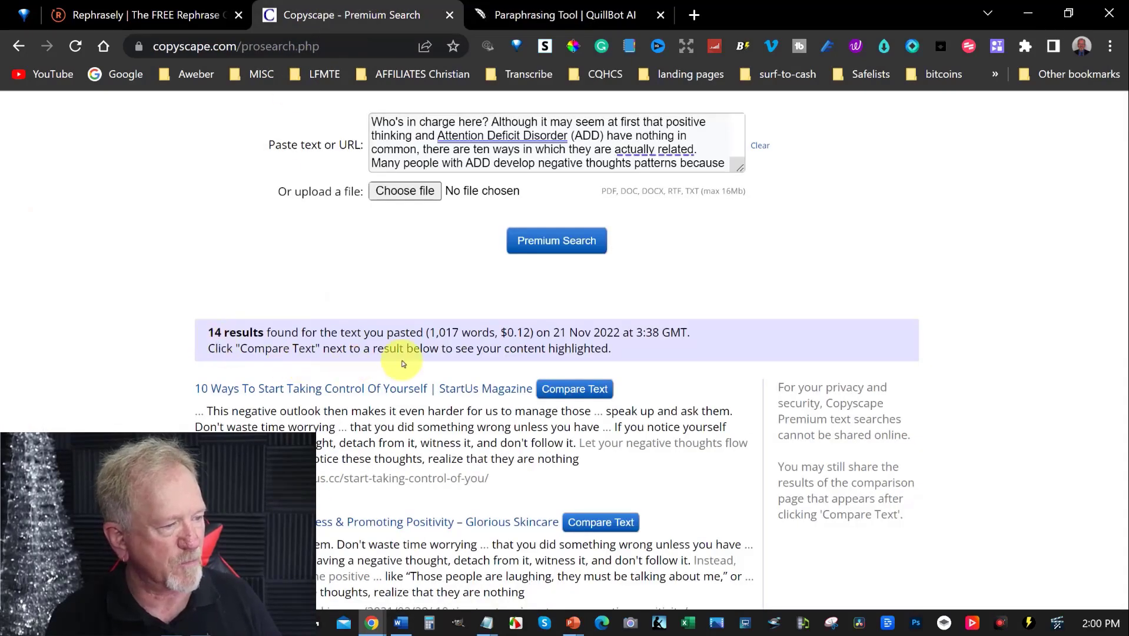
{"action": "scroll", "coordinate": [416, 372], "scroll_direction": "up", "scroll_amount": 3}
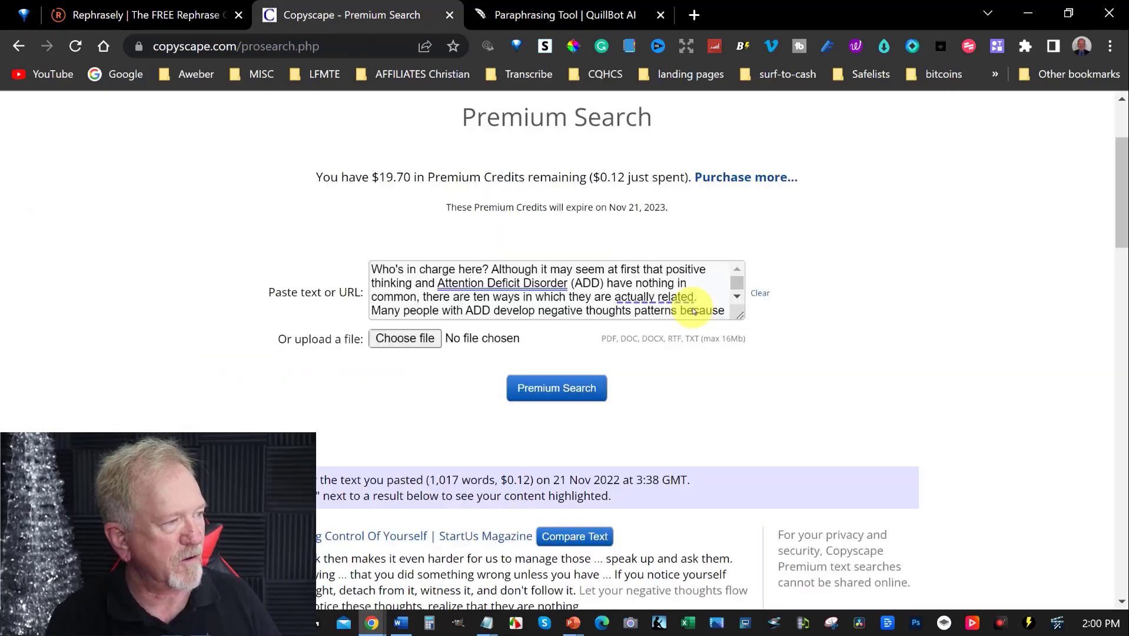
{"action": "left_click", "coordinate": [372, 269]}
{"action": "key", "text": "ctrl+a"}
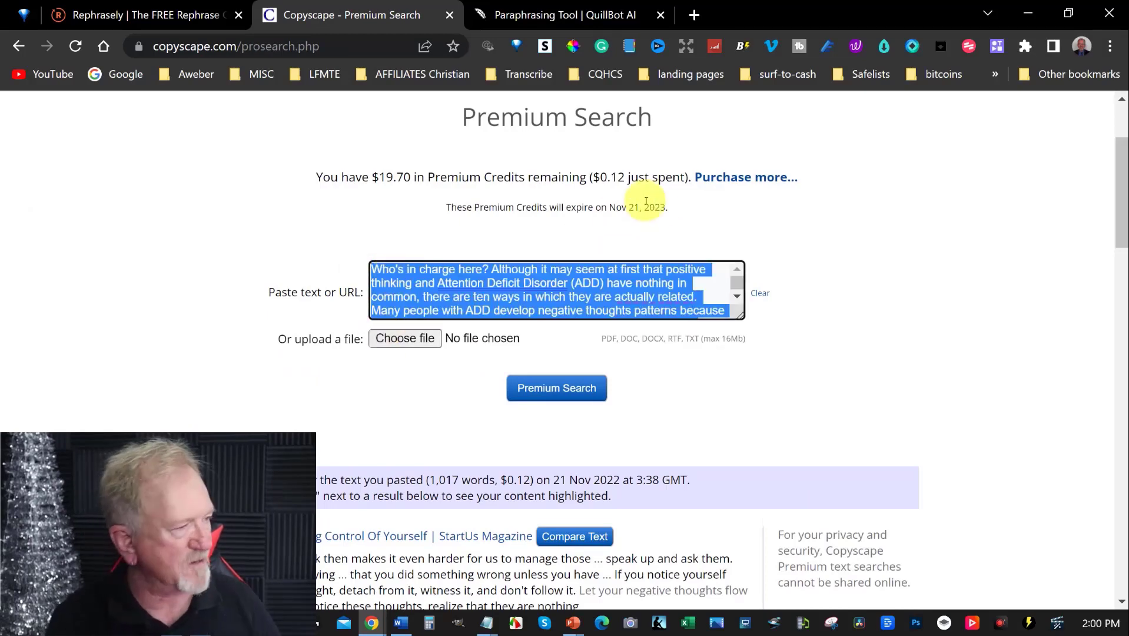
{"action": "left_click_drag", "start_coordinate": [372, 269], "coordinate": [771, 372]}
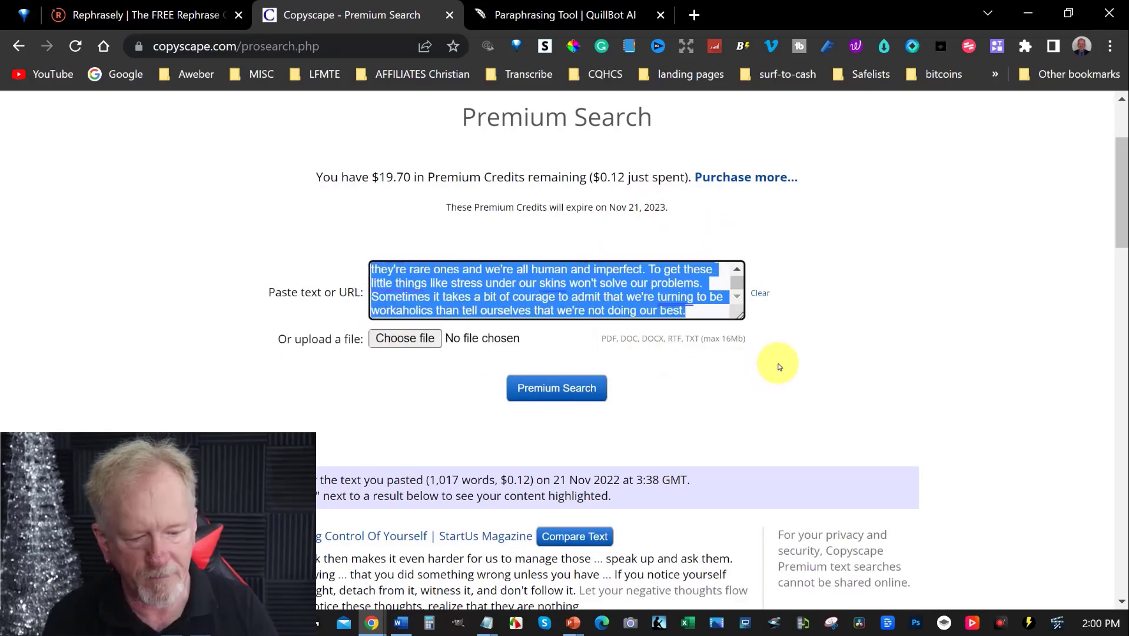
{"action": "key", "text": "BackSpace"}
- Return to QuillBot and copy its selected paraphrased article again
{"action": "left_click", "coordinate": [505, 13]}
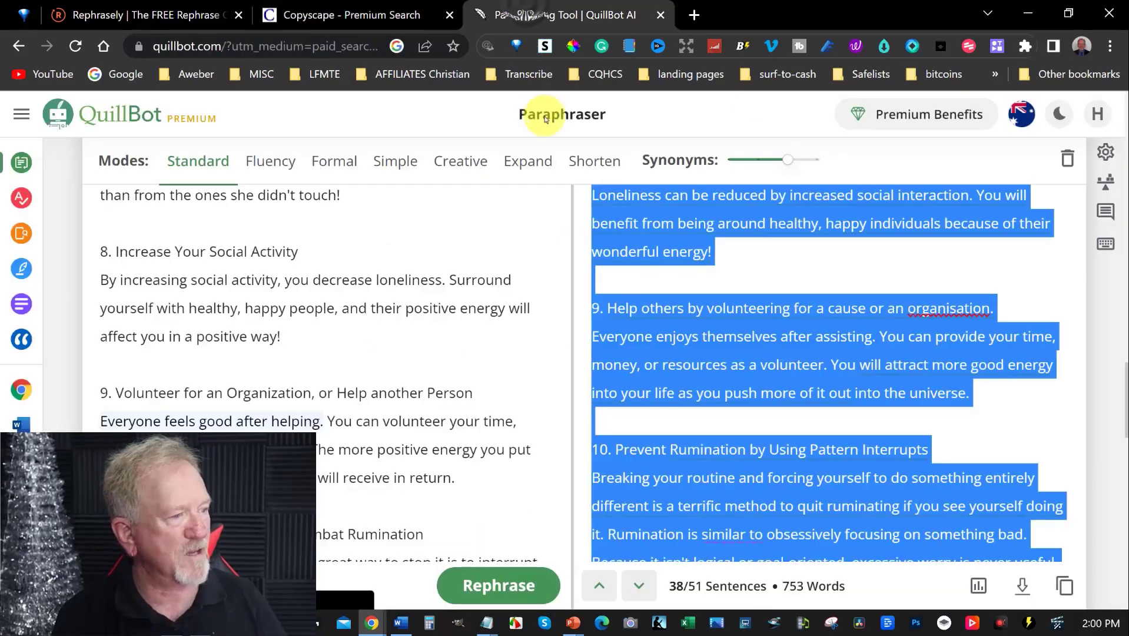
{"action": "right_click", "coordinate": [714, 311]}
{"action": "left_click", "coordinate": [327, 311]}
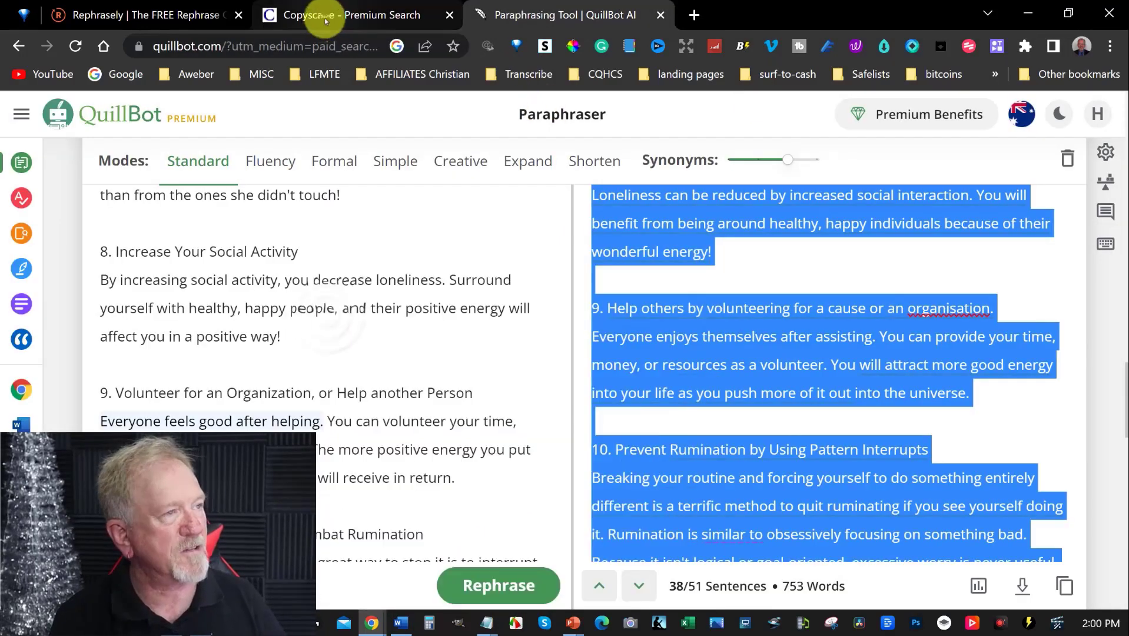
- Paste the QuillBot version into Copyscape, run a Premium Search on it and view the results
{"action": "left_click", "coordinate": [327, 17]}
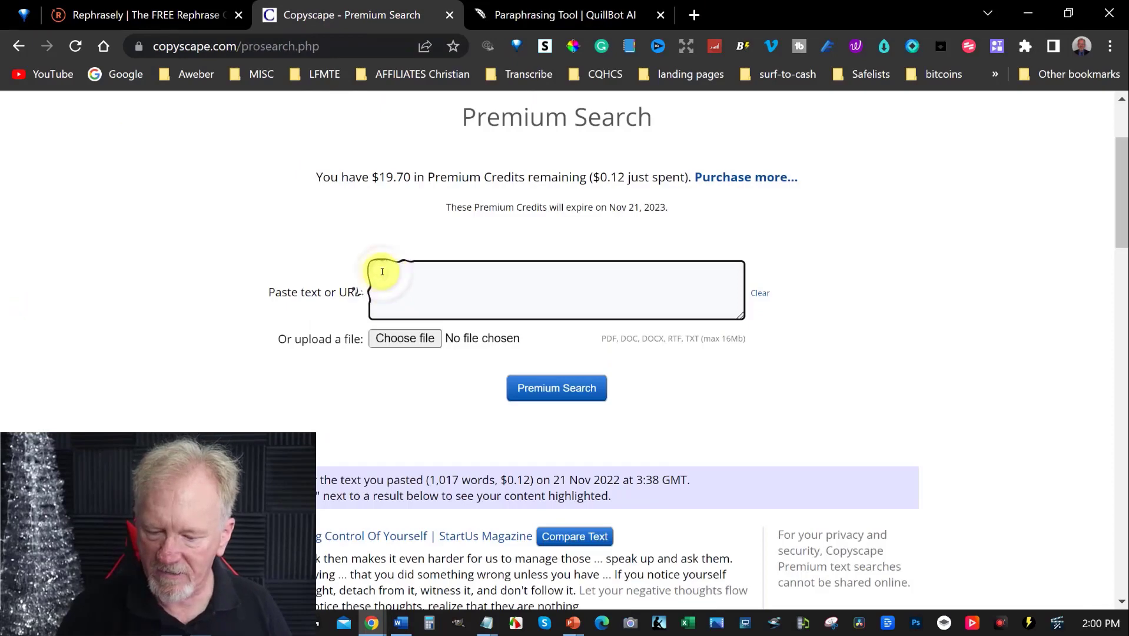
{"action": "key", "text": "ctrl+v"}
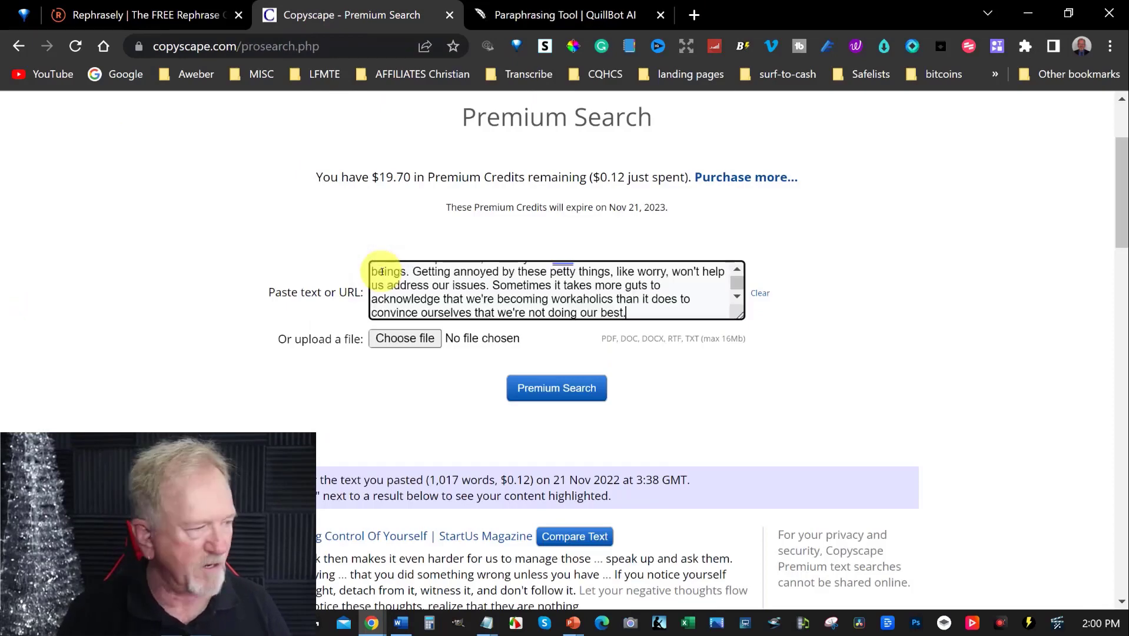
{"action": "left_click", "coordinate": [574, 388]}
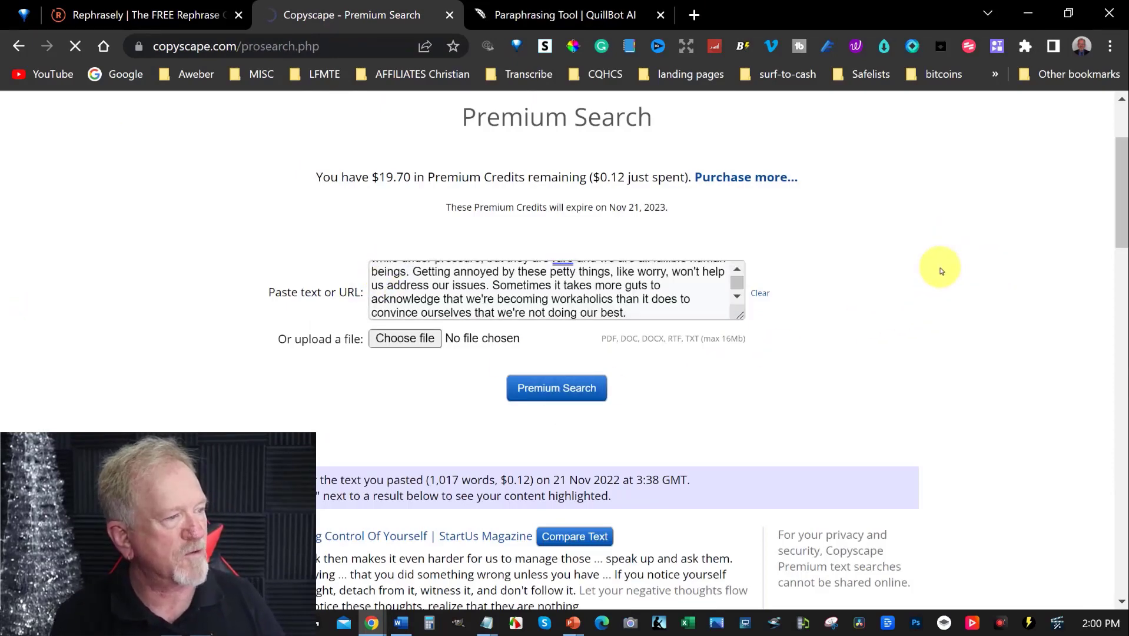
{"action": "scroll", "coordinate": [941, 271], "scroll_direction": "down", "scroll_amount": 5}
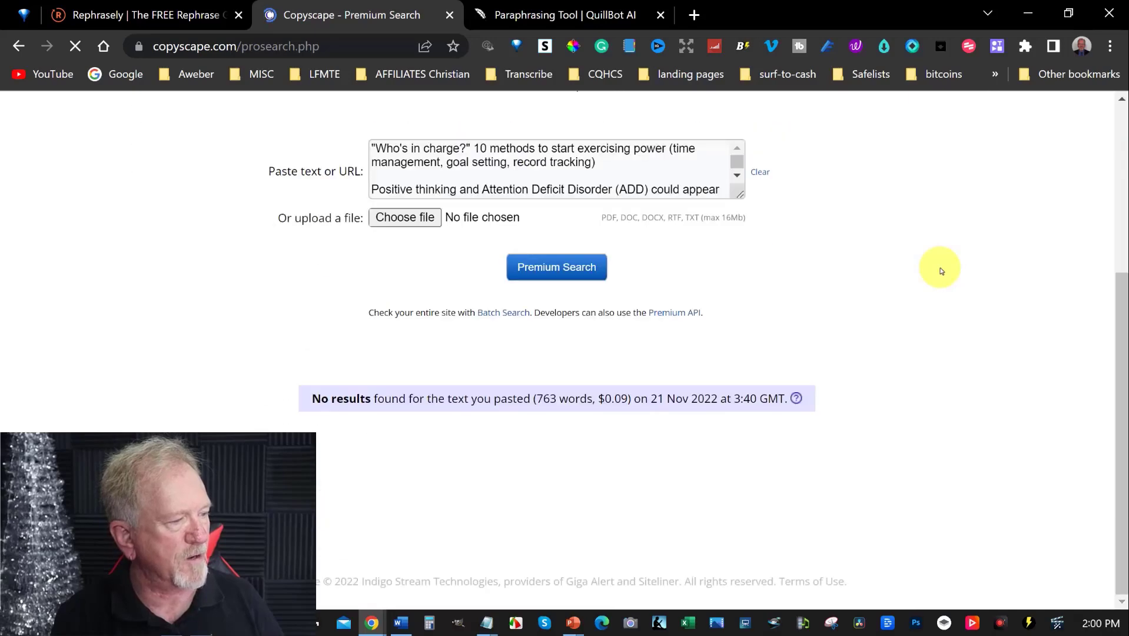
{"action": "left_click", "coordinate": [568, 7]}
{"action": "left_click", "coordinate": [339, 13]}
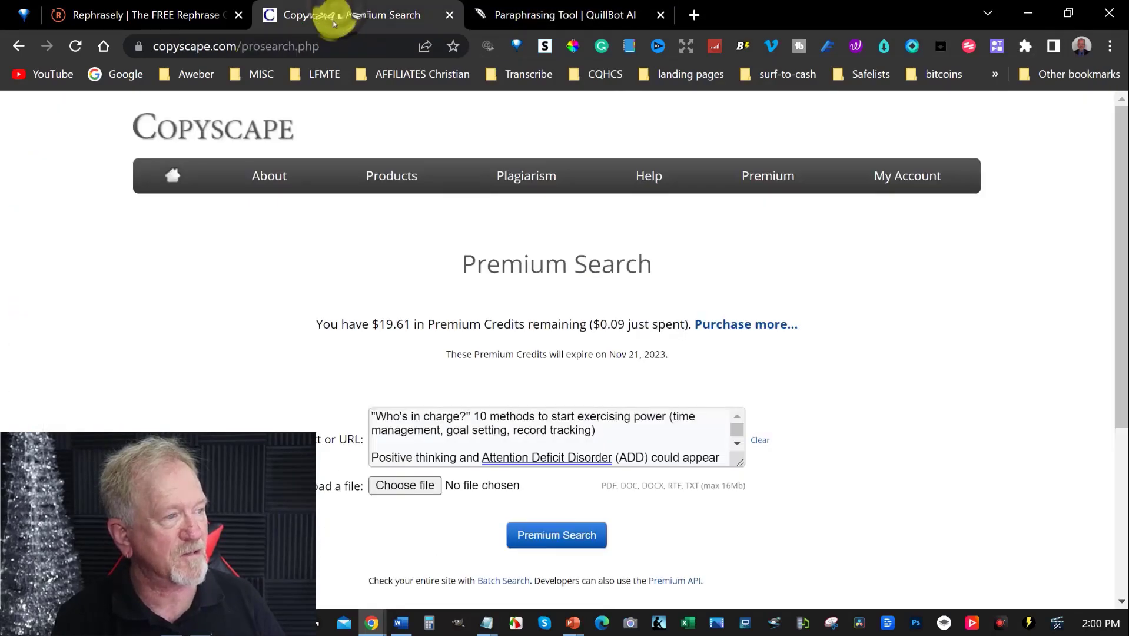
- Paraphrase the original article again in Rephrasely in Standard mode and copy the whole new version
{"action": "left_click", "coordinate": [124, 15]}
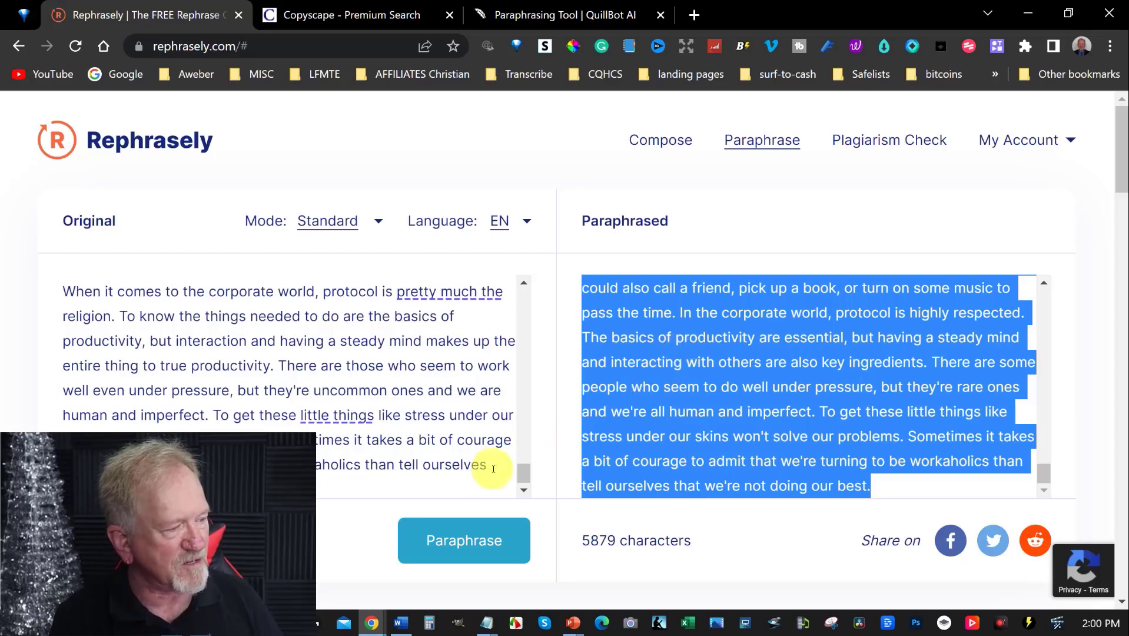
{"action": "left_click", "coordinate": [449, 541]}
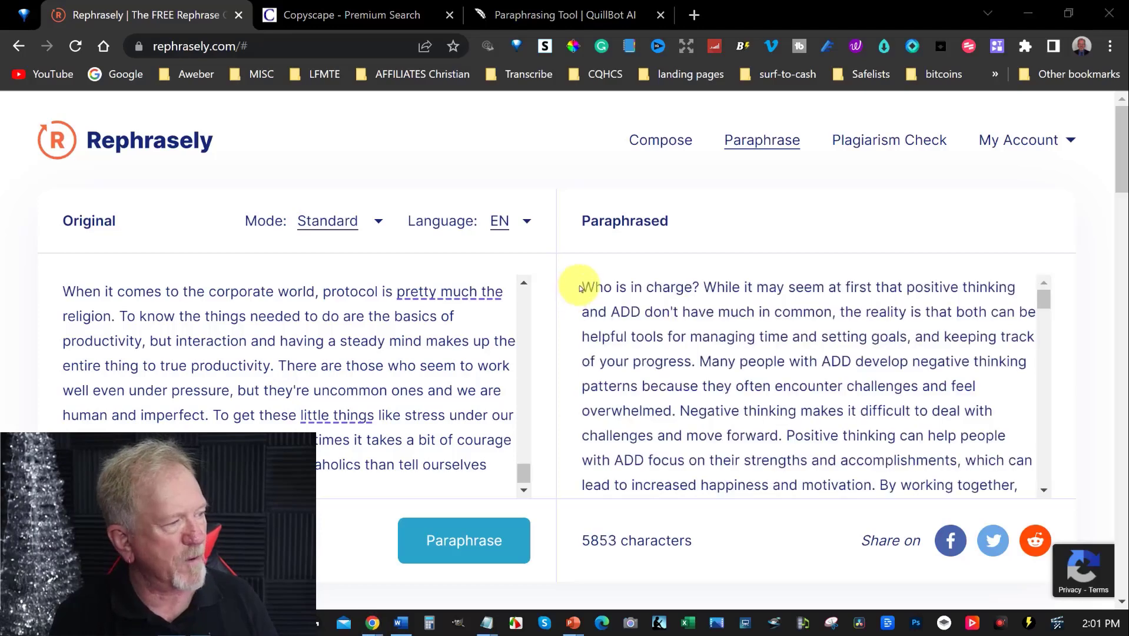
{"action": "left_click_drag", "start_coordinate": [583, 286], "coordinate": [972, 610]}
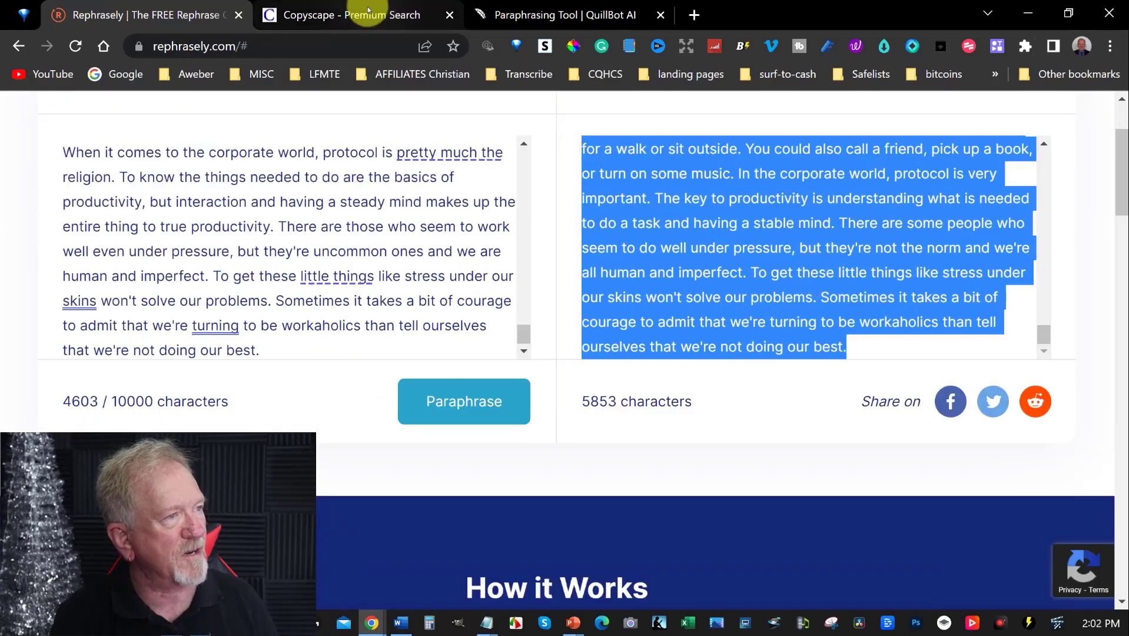
- Replace the QuillBot text in Copyscape's Premium Search box with the new Rephrasely version
{"action": "left_click", "coordinate": [371, 14]}
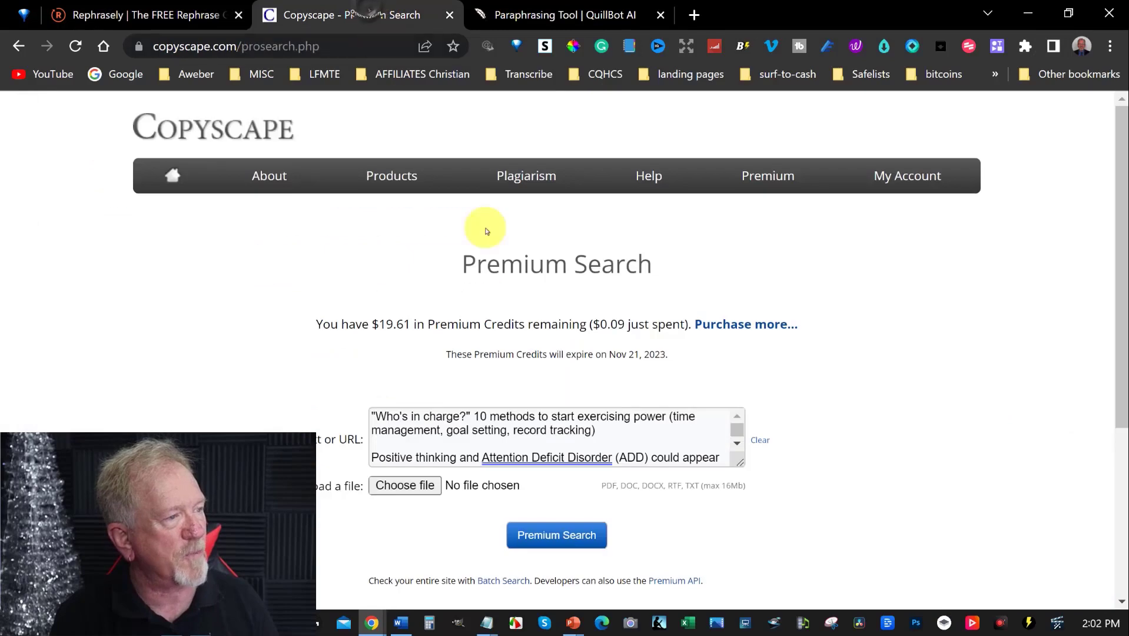
{"action": "left_click", "coordinate": [391, 419]}
{"action": "key", "text": "ctrl+a"}
{"action": "key", "text": "Delete"}
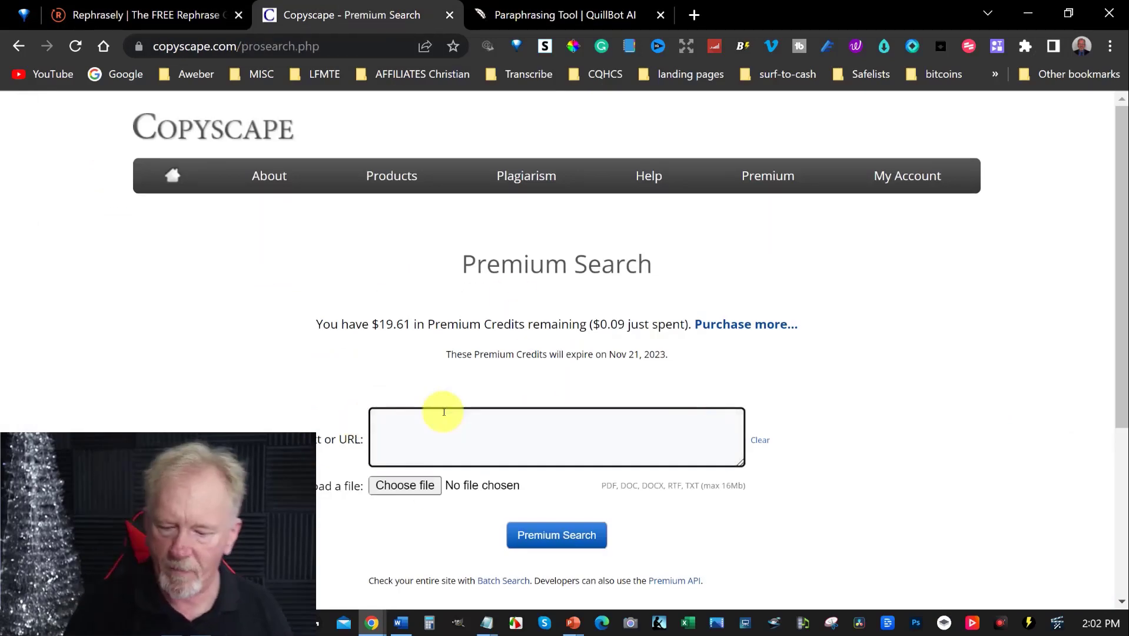
{"action": "key", "text": "ctrl+v"}
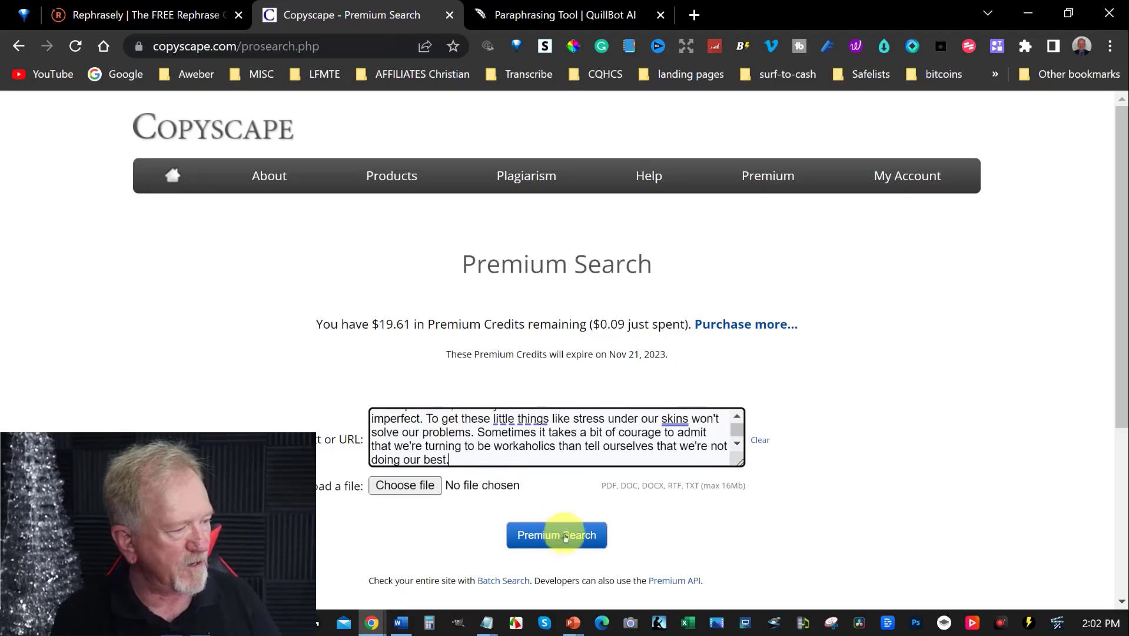
- Run the Premium Search on the new Rephrasely version and look through the matching pages
{"action": "left_click", "coordinate": [559, 533]}
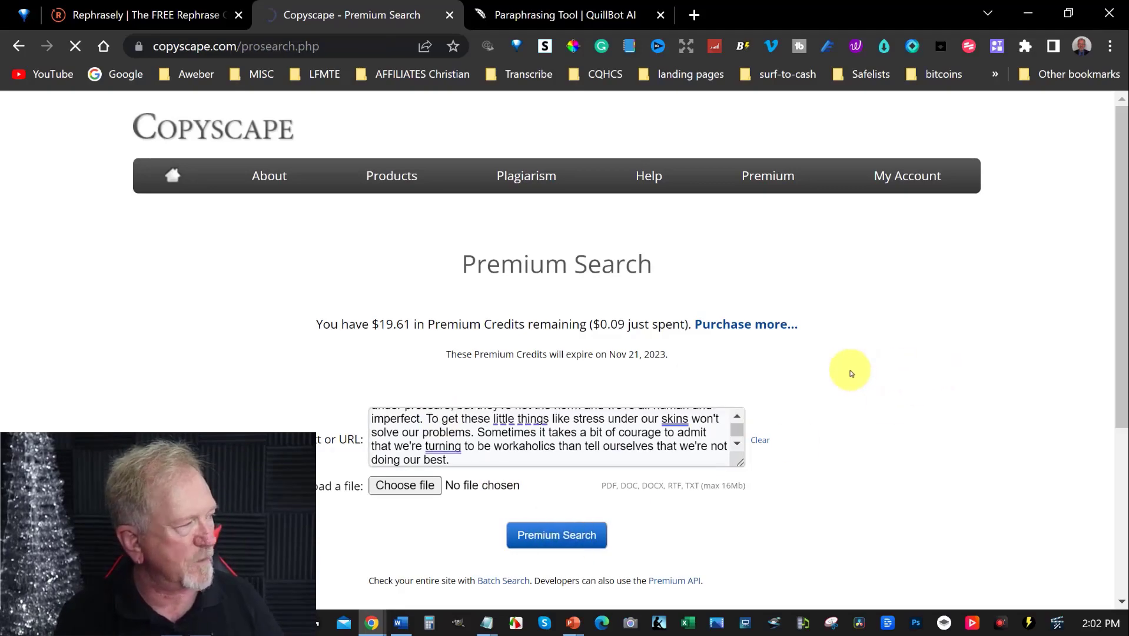
{"action": "scroll", "coordinate": [850, 373], "scroll_direction": "down", "scroll_amount": 10}
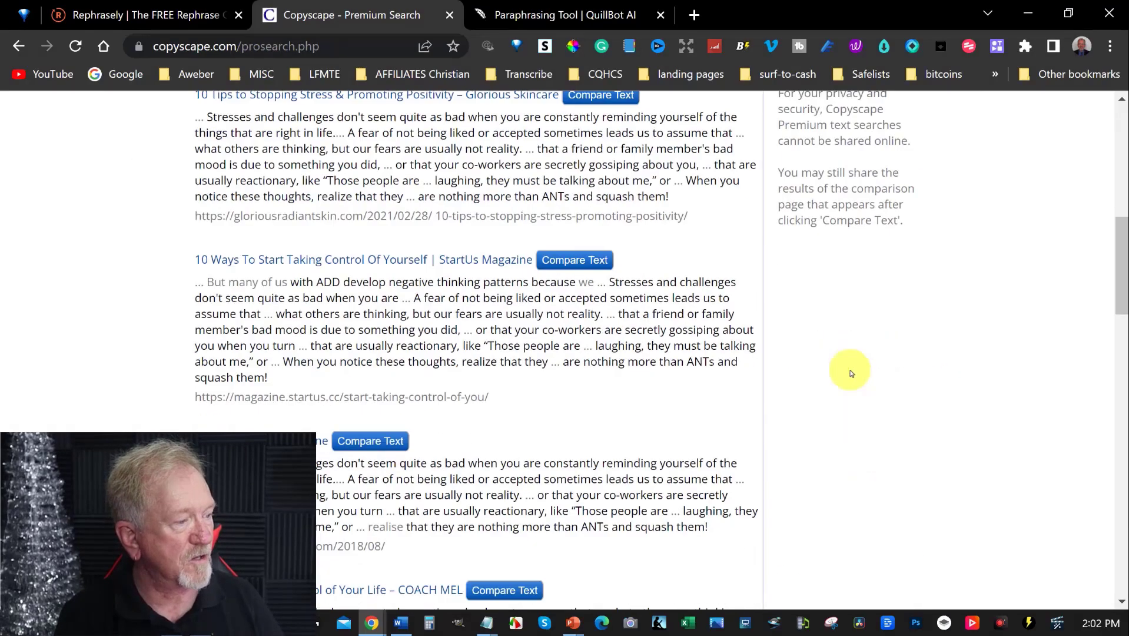
{"action": "scroll", "coordinate": [850, 372], "scroll_direction": "down", "scroll_amount": 15}
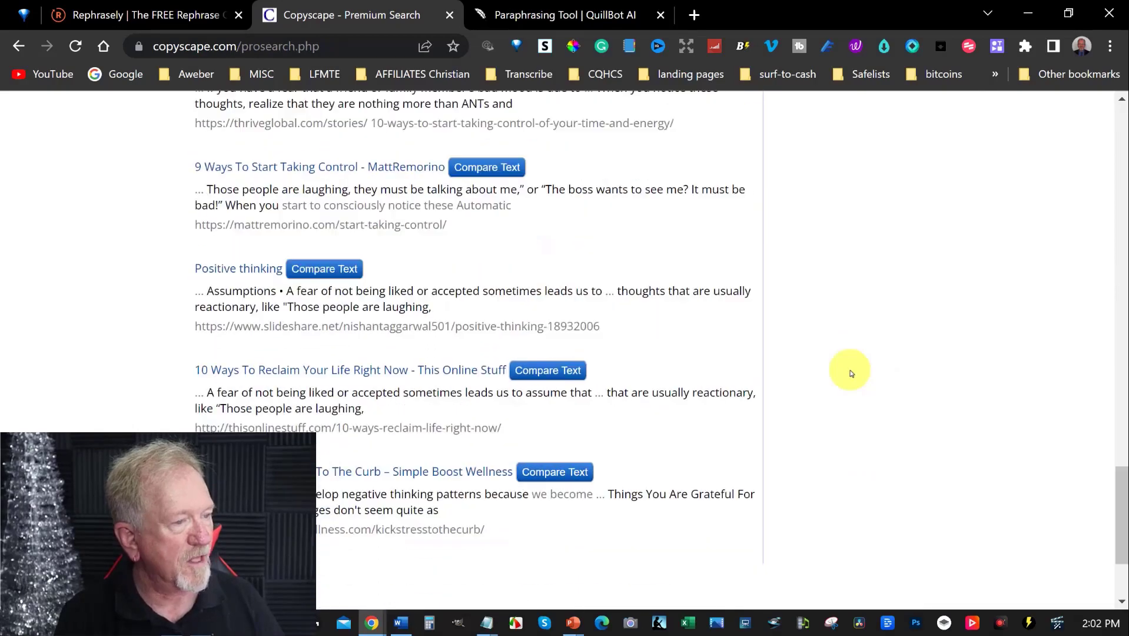
{"action": "scroll", "coordinate": [850, 372], "scroll_direction": "down", "scroll_amount": 3}
{"action": "scroll", "coordinate": [850, 372], "scroll_direction": "up", "scroll_amount": 20}
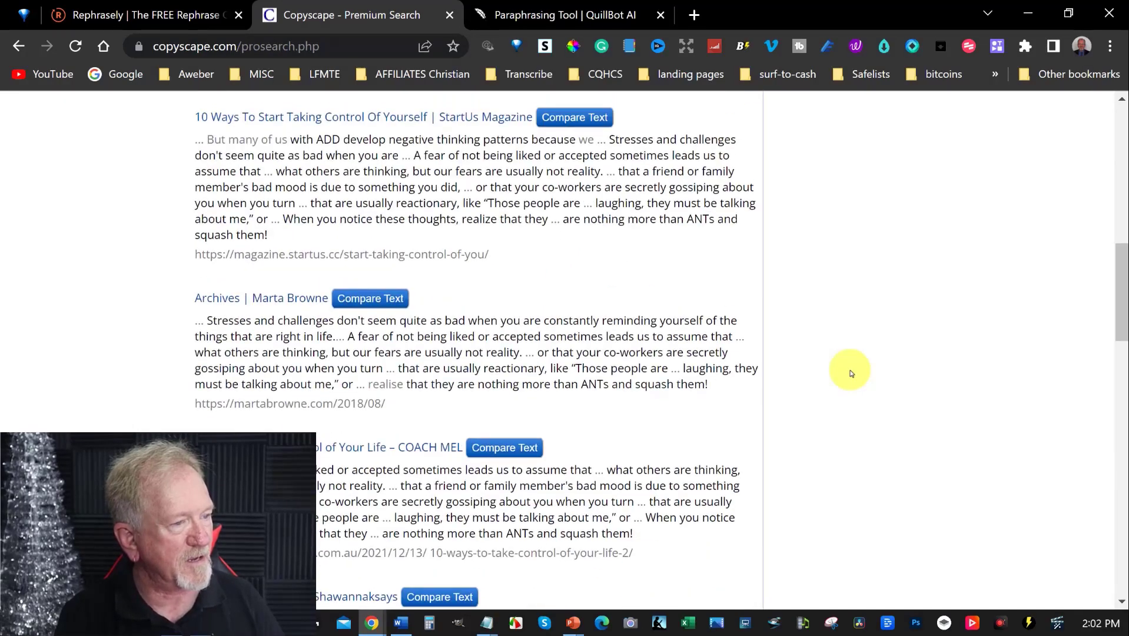
{"action": "scroll", "coordinate": [851, 373], "scroll_direction": "up", "scroll_amount": 2}
{"action": "scroll", "coordinate": [850, 373], "scroll_direction": "down", "scroll_amount": 2}
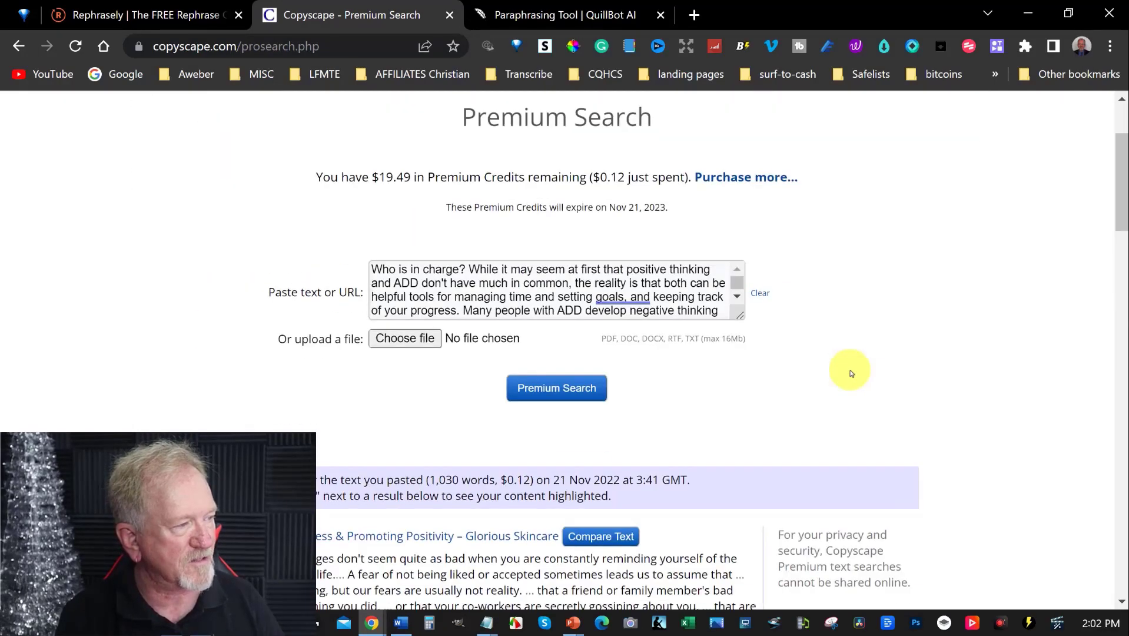
{"action": "scroll", "coordinate": [851, 373], "scroll_direction": "up", "scroll_amount": 2}
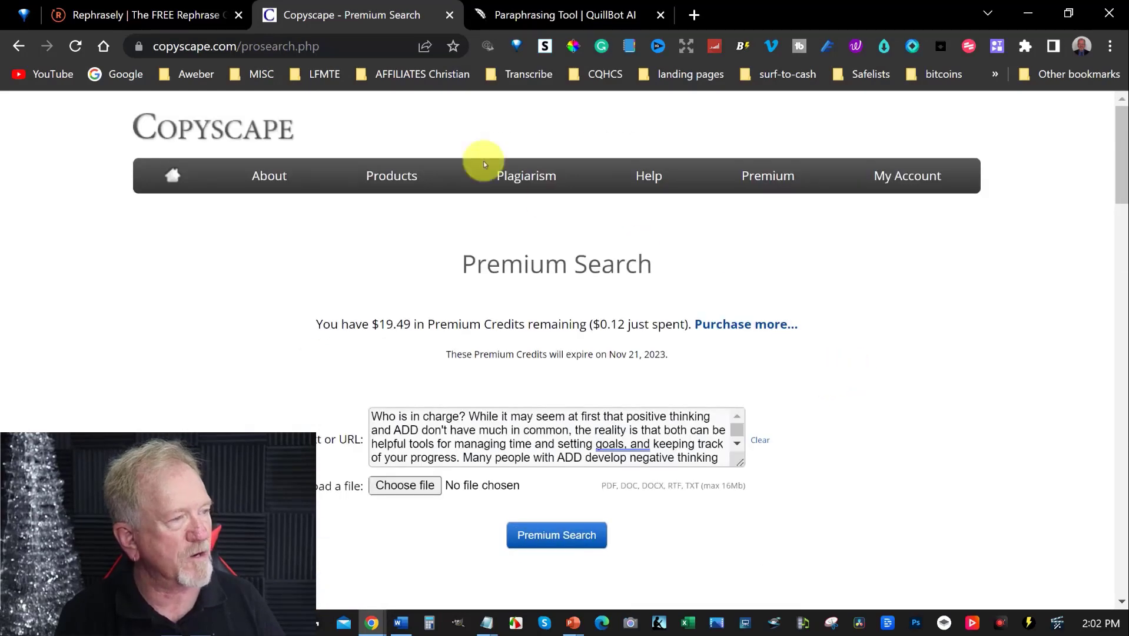
- Open Copyscape's Free Comparison Tool for comparing two articles or web pages
{"action": "mouse_move", "coordinate": [431, 174]}
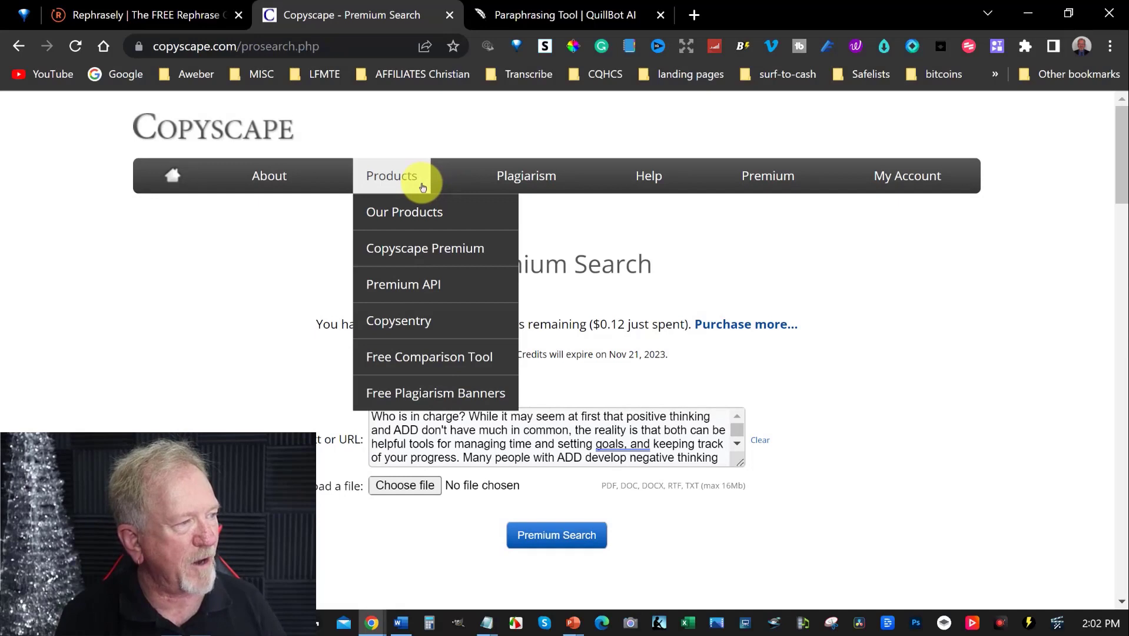
{"action": "mouse_move", "coordinate": [550, 190]}
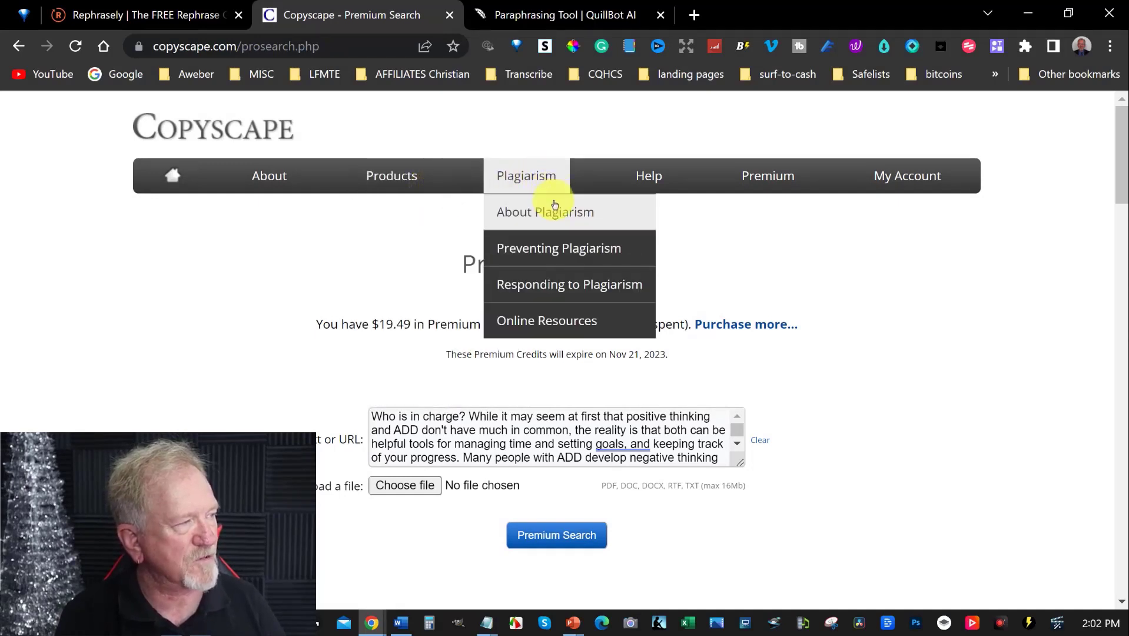
{"action": "left_click", "coordinate": [554, 204]}
{"action": "scroll", "coordinate": [815, 306], "scroll_direction": "down", "scroll_amount": 2}
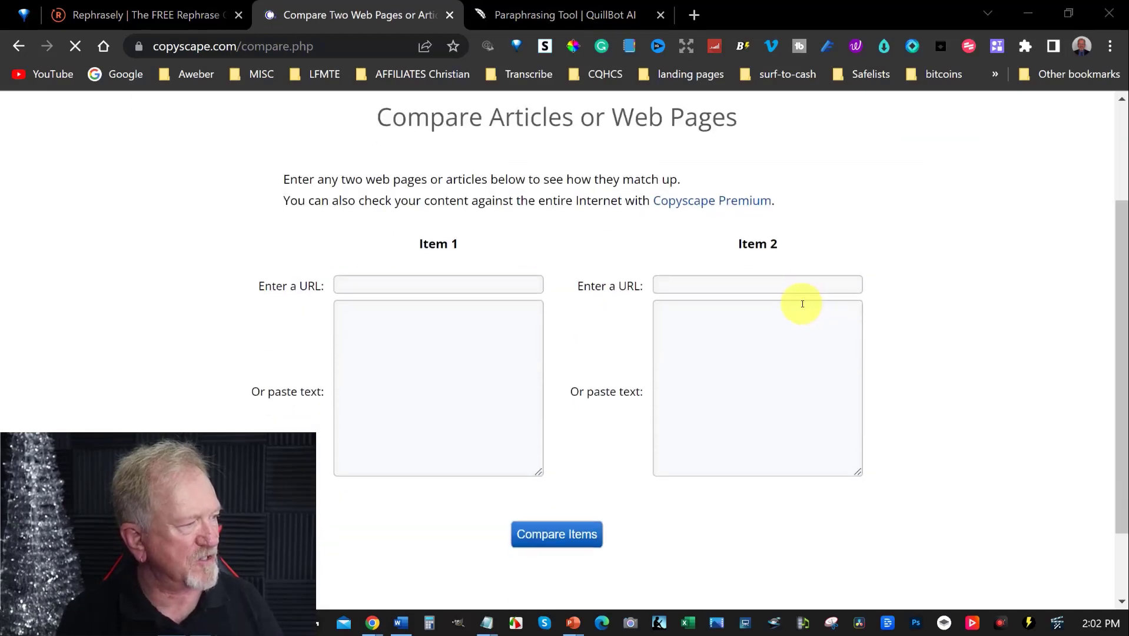
- Copy the entire original article from Rephrasely and paste it as the text of Item 1 in Copyscape's comparison form
{"action": "left_click", "coordinate": [94, 15]}
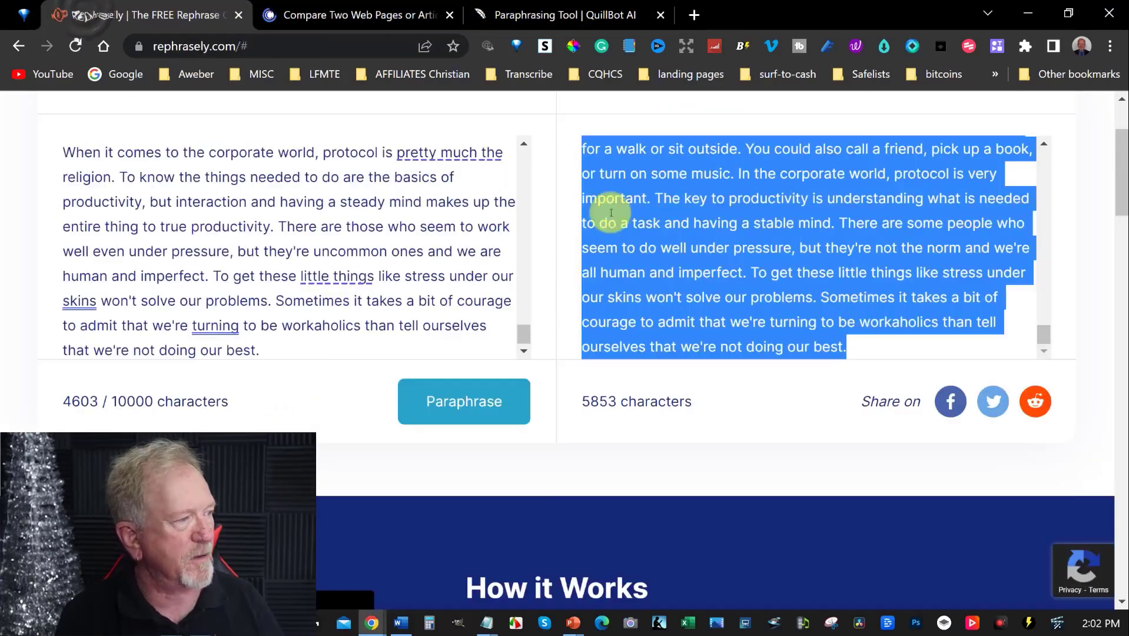
{"action": "left_click", "coordinate": [227, 196]}
{"action": "key", "text": "ctrl+a"}
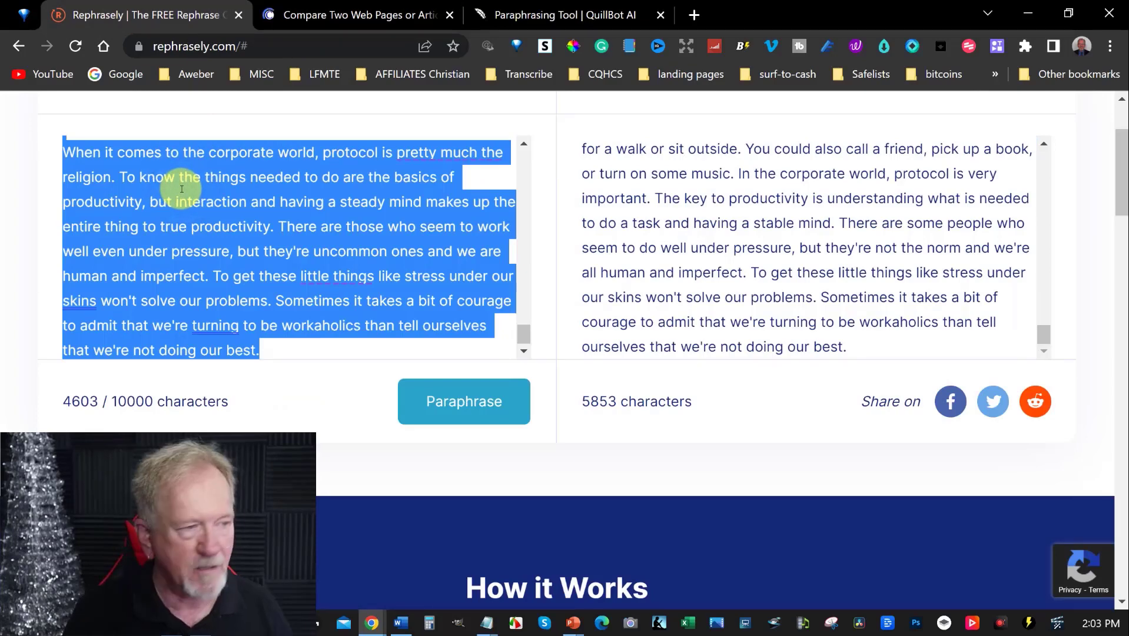
{"action": "right_click", "coordinate": [209, 195]}
{"action": "left_click", "coordinate": [227, 255]}
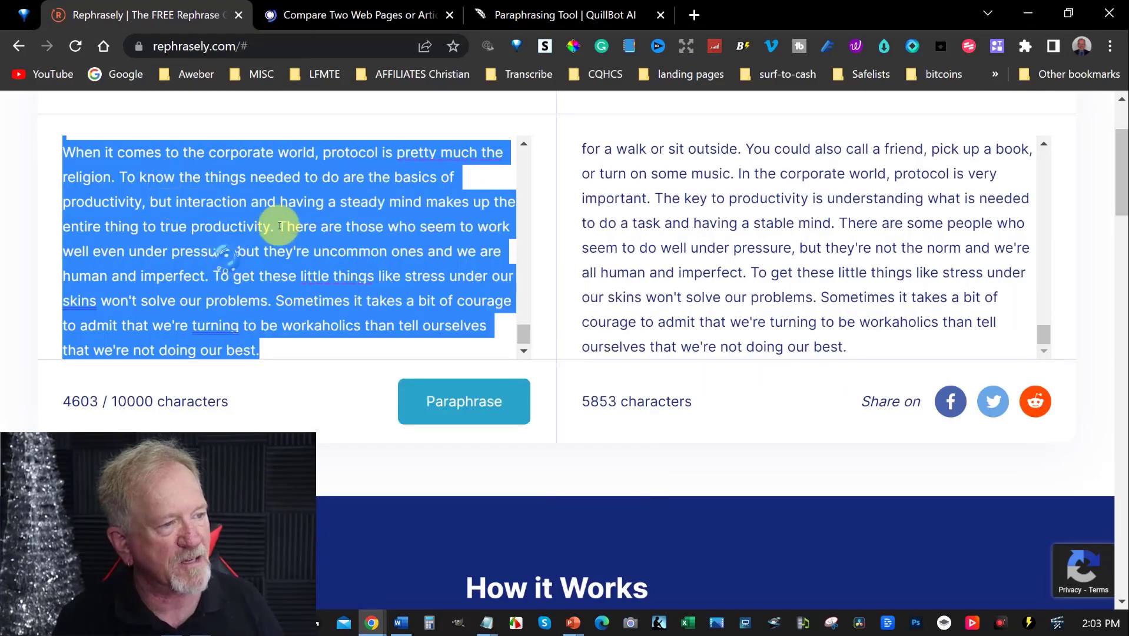
{"action": "left_click", "coordinate": [368, 18]}
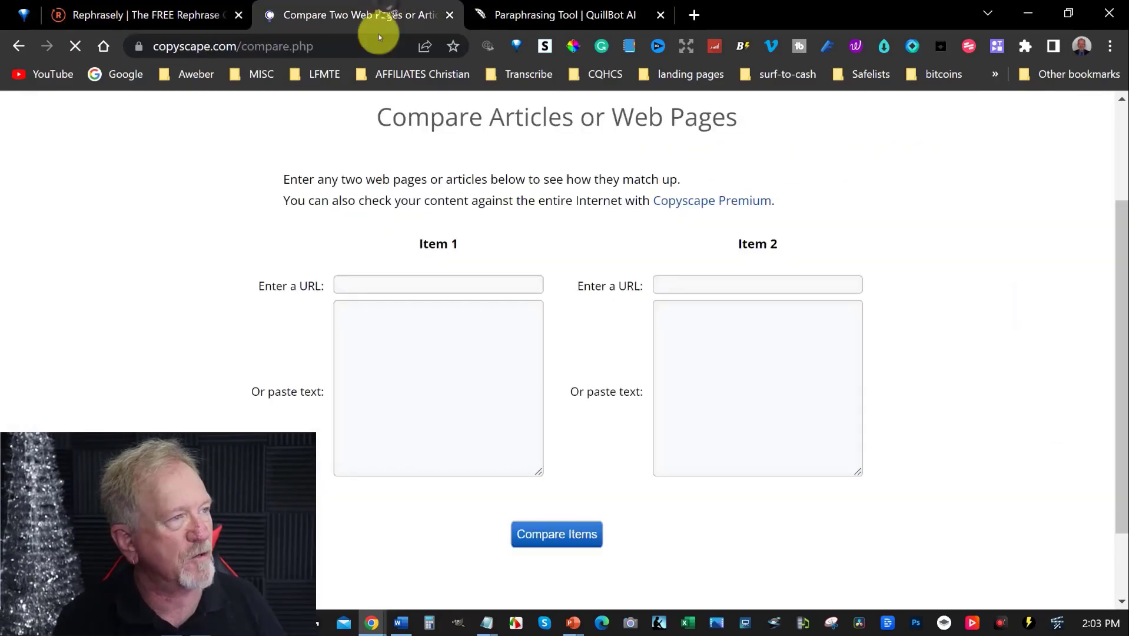
{"action": "left_click", "coordinate": [346, 306]}
{"action": "key", "text": "ctrl+v"}
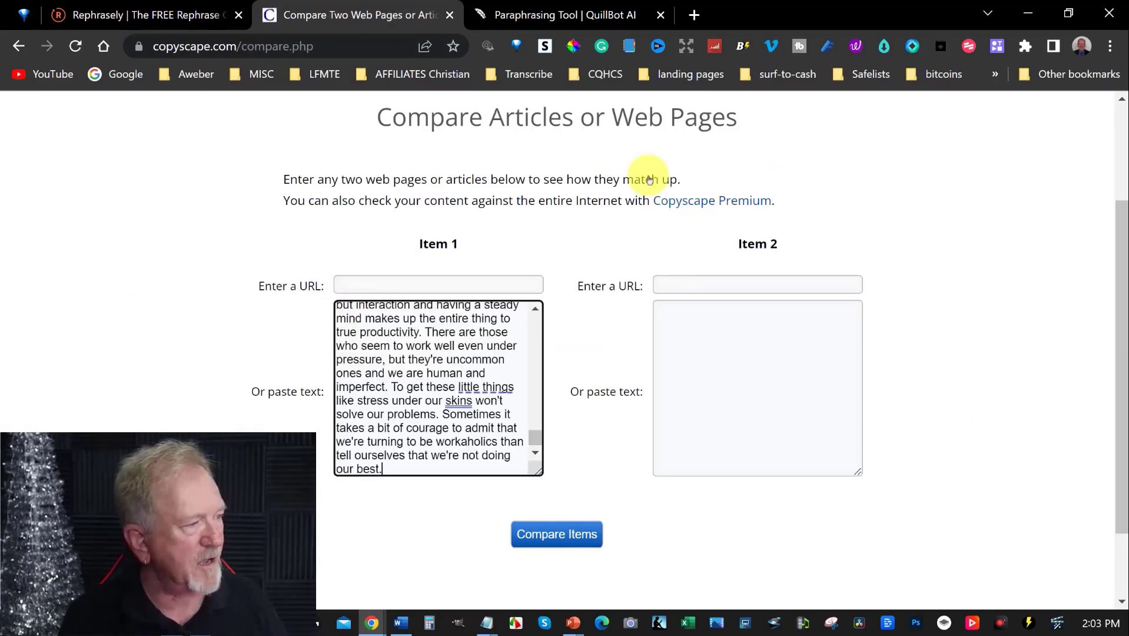
- Copy the entire paraphrased article from Rephrasely's output
{"action": "left_click", "coordinate": [154, 15]}
{"action": "left_click", "coordinate": [622, 182]}
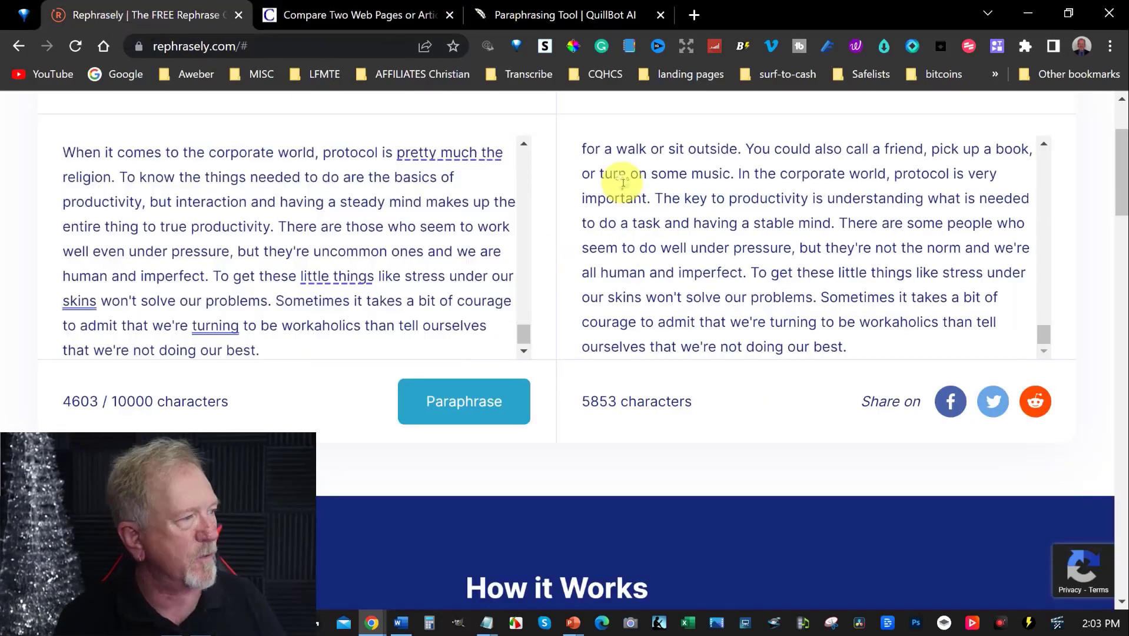
{"action": "key", "text": "ctrl+a"}
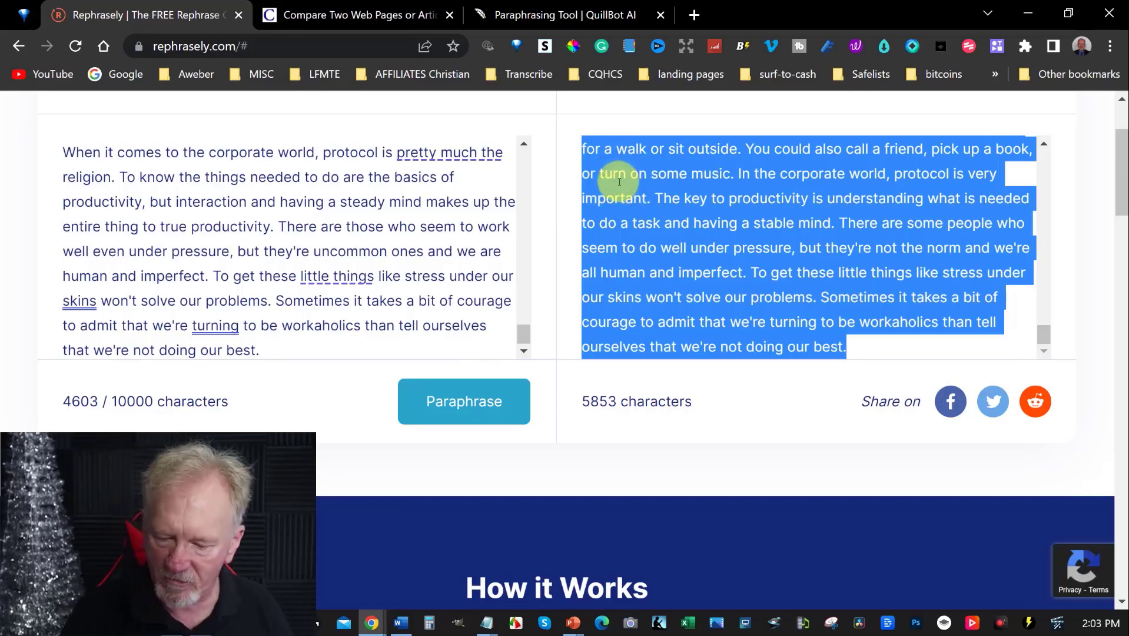
{"action": "right_click", "coordinate": [642, 183]}
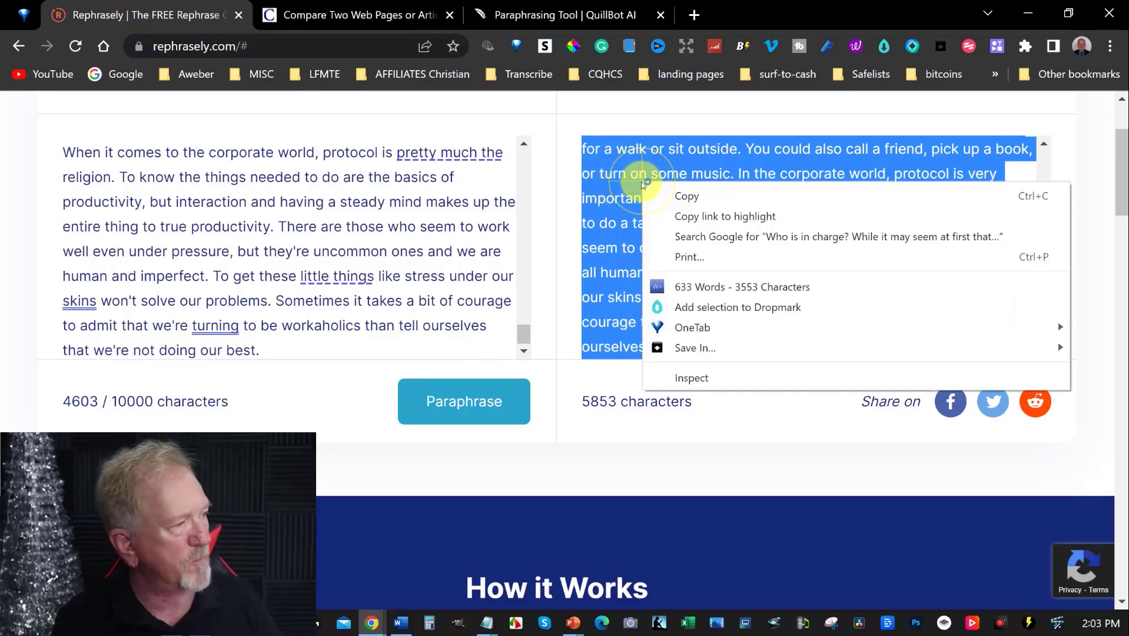
{"action": "left_click", "coordinate": [693, 199]}
- Paste the Rephrasely version as the text of Item 2 in Copyscape's comparison form and compare the items
{"action": "left_click", "coordinate": [353, 15]}
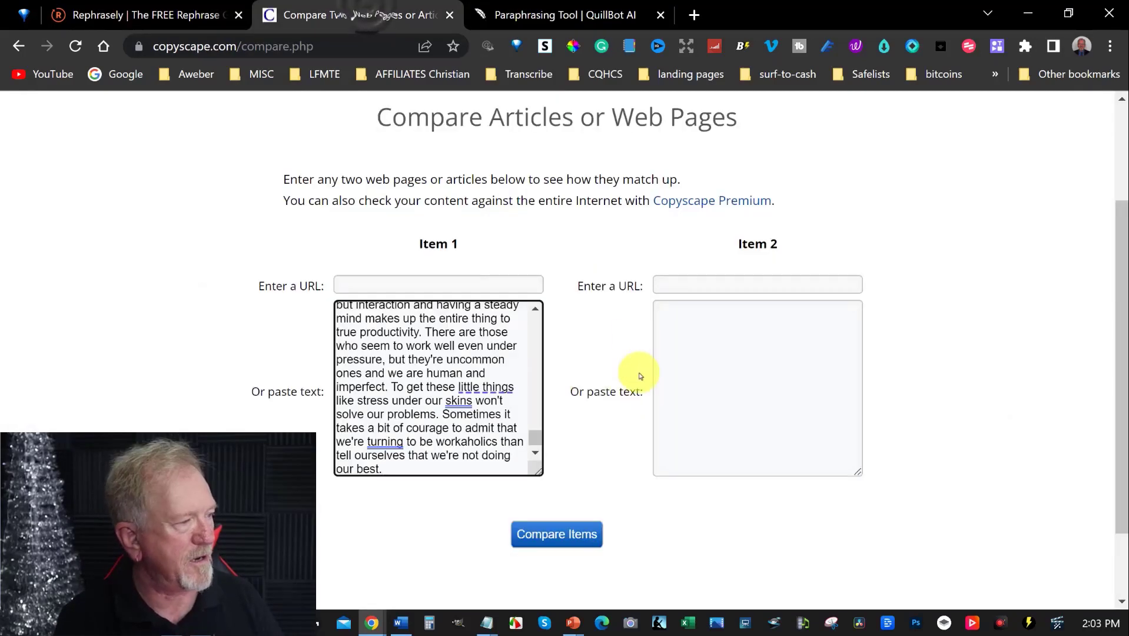
{"action": "left_click", "coordinate": [663, 309]}
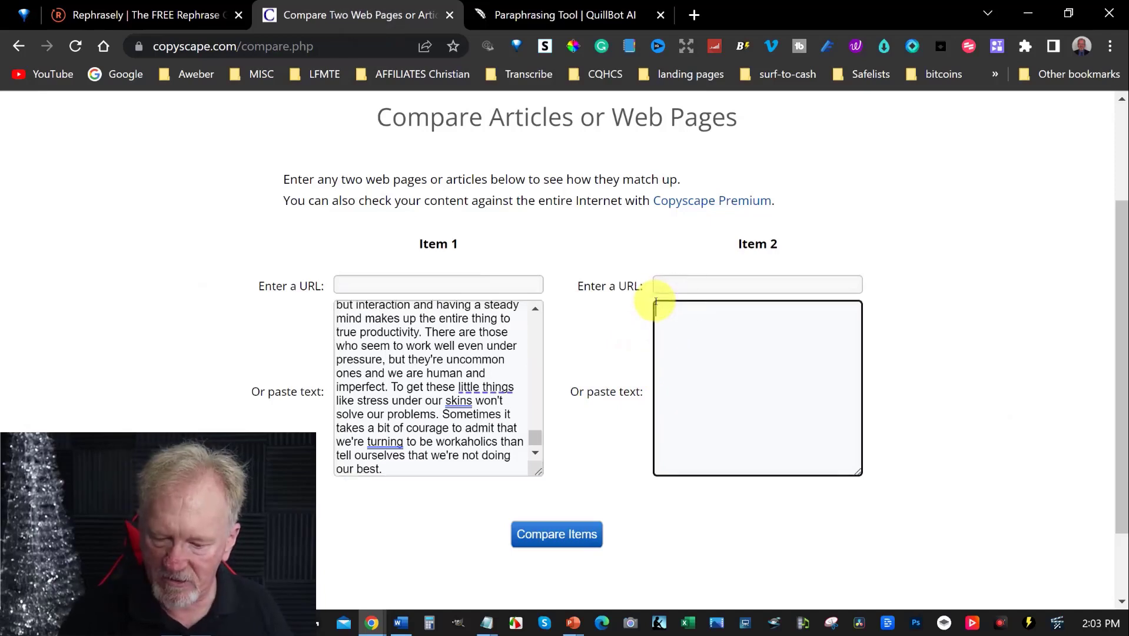
{"action": "key", "text": "ctrl+v"}
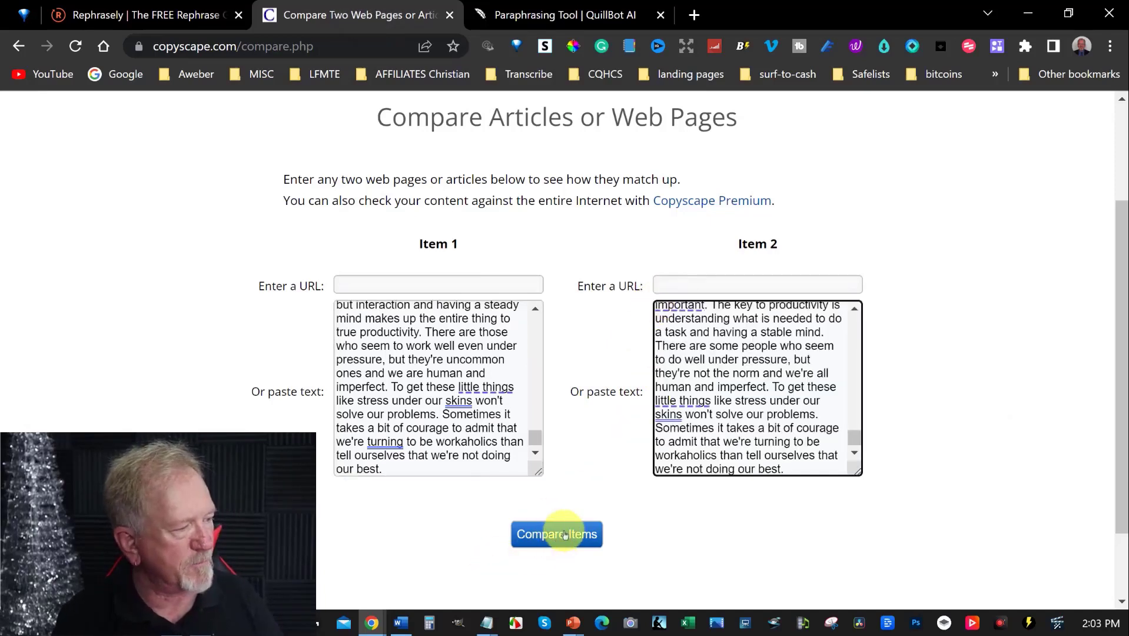
{"action": "left_click", "coordinate": [564, 534]}
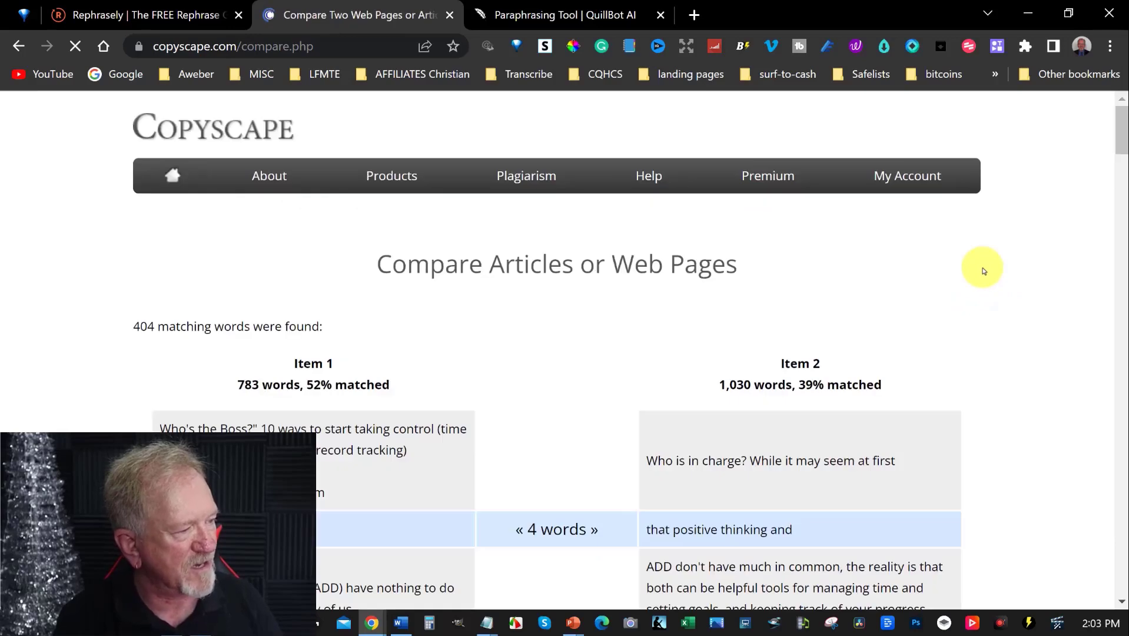
- Examine the match percentages and matching passages between the original article and the Rephrasely version
{"action": "scroll", "coordinate": [682, 298], "scroll_direction": "down", "scroll_amount": 3}
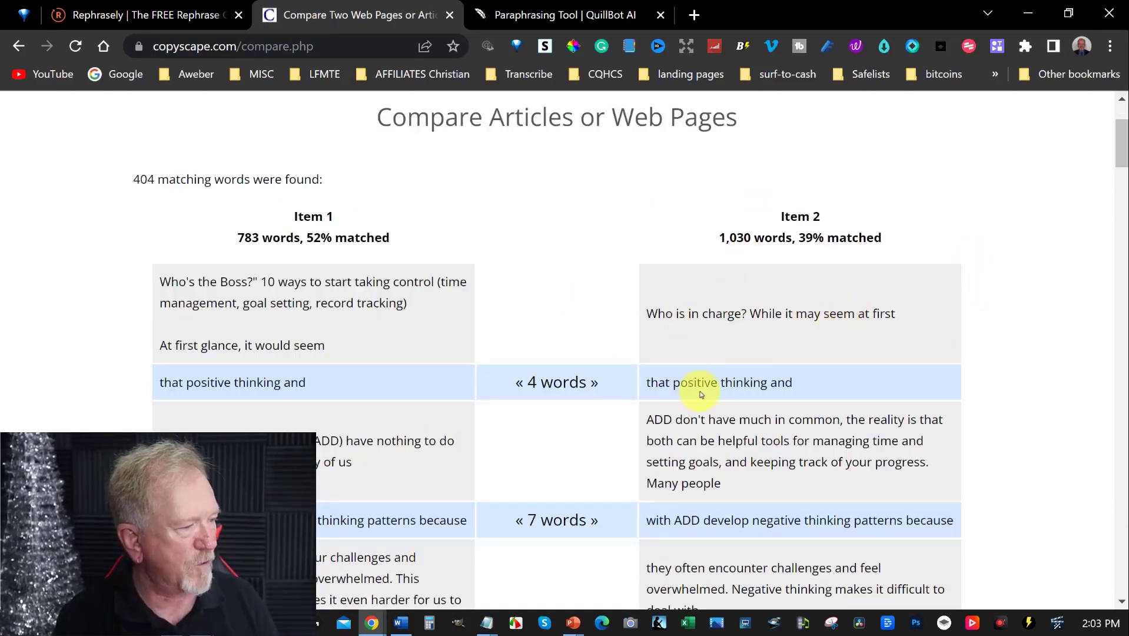
{"action": "scroll", "coordinate": [716, 333], "scroll_direction": "down", "scroll_amount": 5}
{"action": "scroll", "coordinate": [739, 323], "scroll_direction": "down", "scroll_amount": 3}
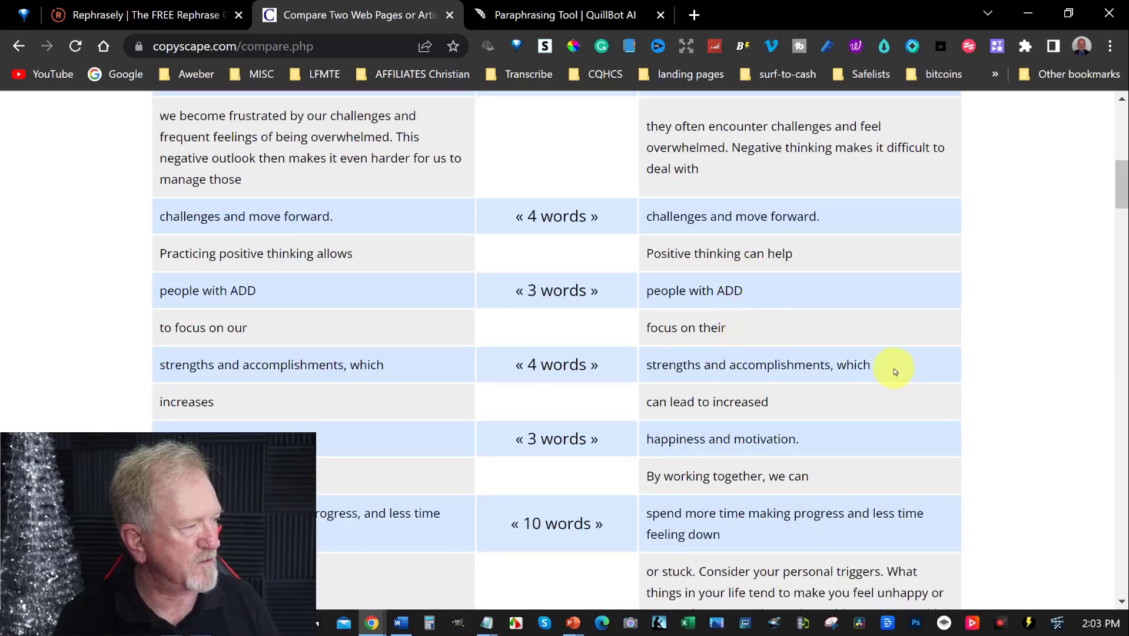
{"action": "scroll", "coordinate": [827, 361], "scroll_direction": "down", "scroll_amount": 14}
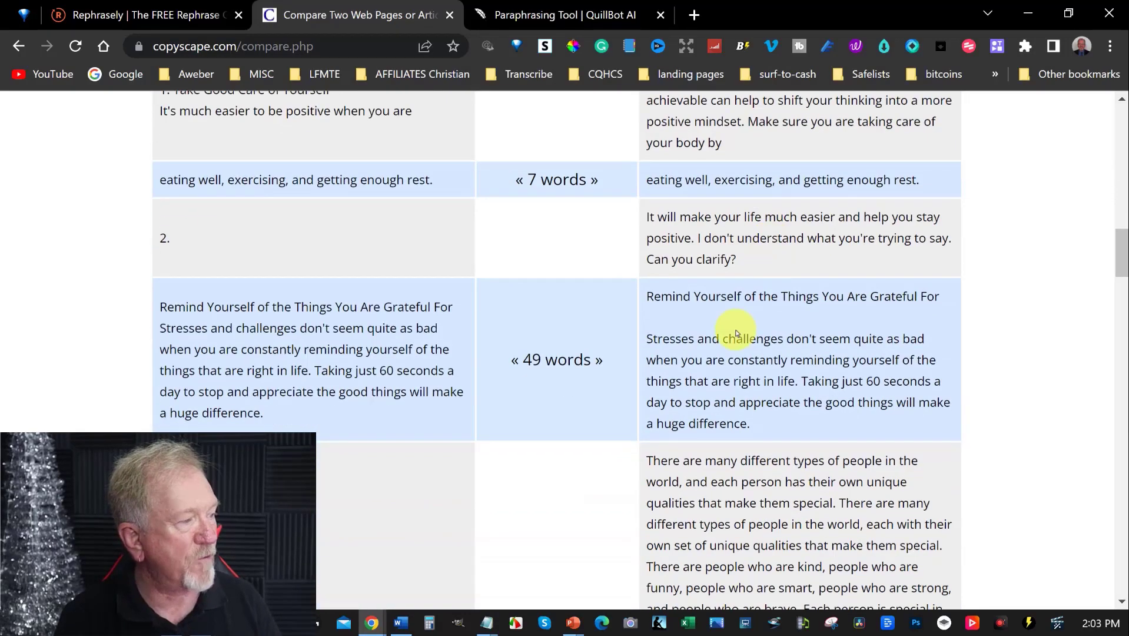
{"action": "scroll", "coordinate": [666, 297], "scroll_direction": "down", "scroll_amount": 7}
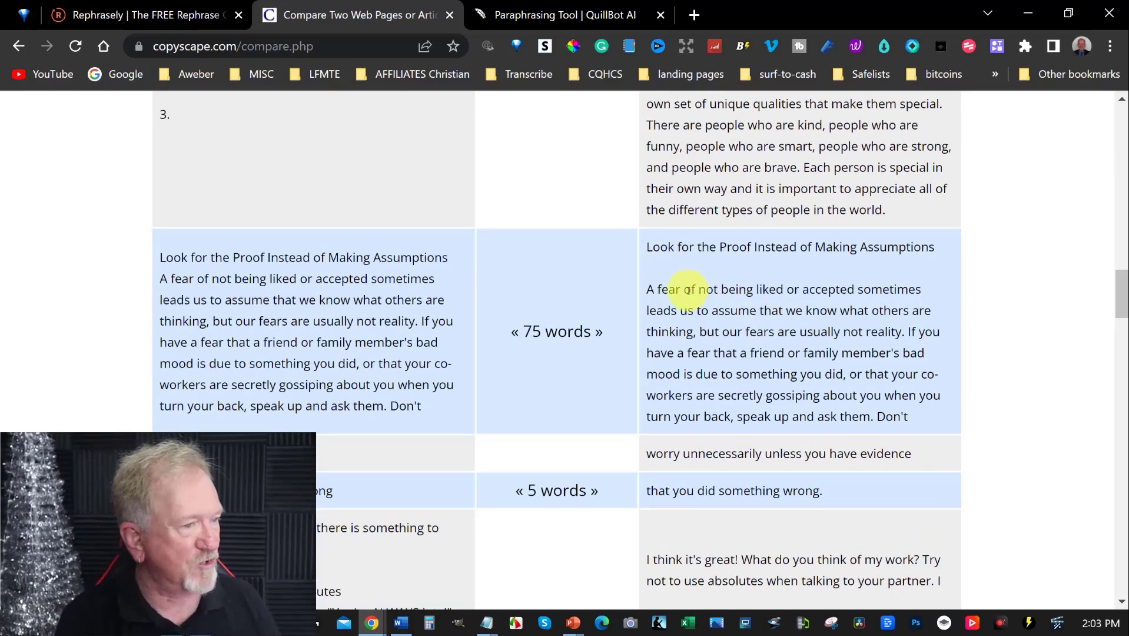
{"action": "scroll", "coordinate": [686, 289], "scroll_direction": "down", "scroll_amount": 17}
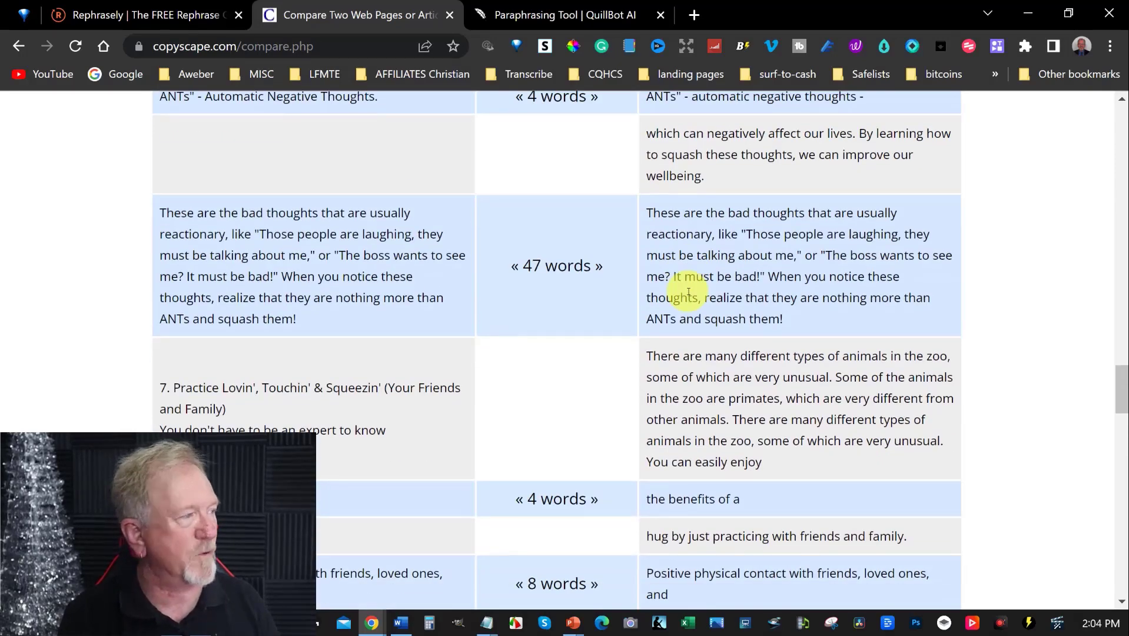
{"action": "scroll", "coordinate": [688, 292], "scroll_direction": "down", "scroll_amount": 10}
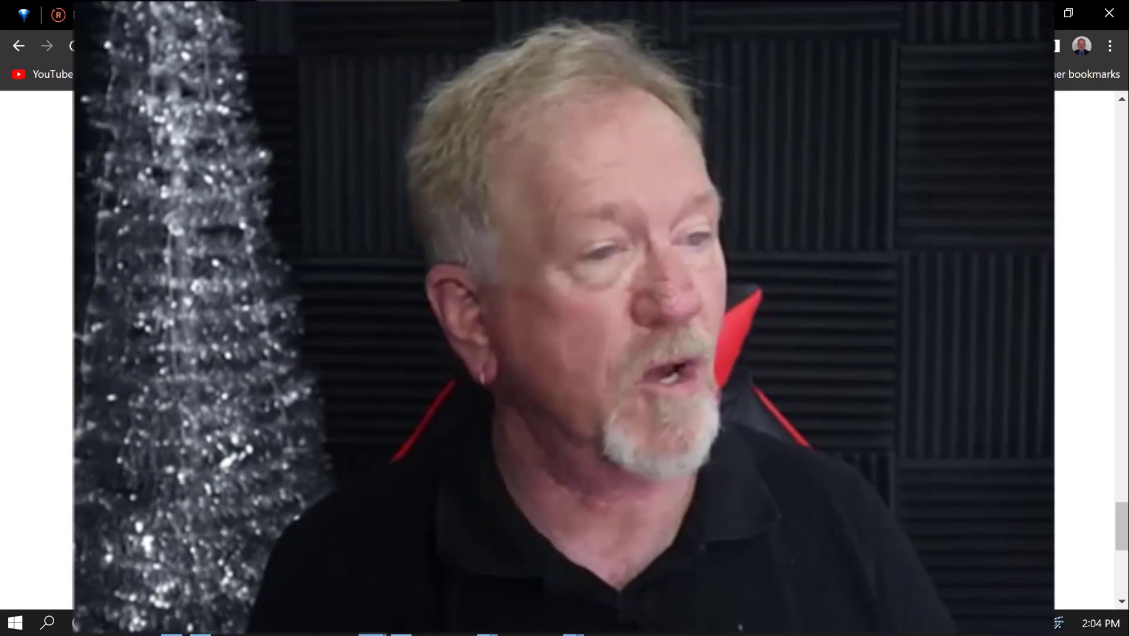
{"action": "scroll", "coordinate": [683, 295], "scroll_direction": "down", "scroll_amount": 3}
{"action": "scroll", "coordinate": [682, 295], "scroll_direction": "up", "scroll_amount": 20}
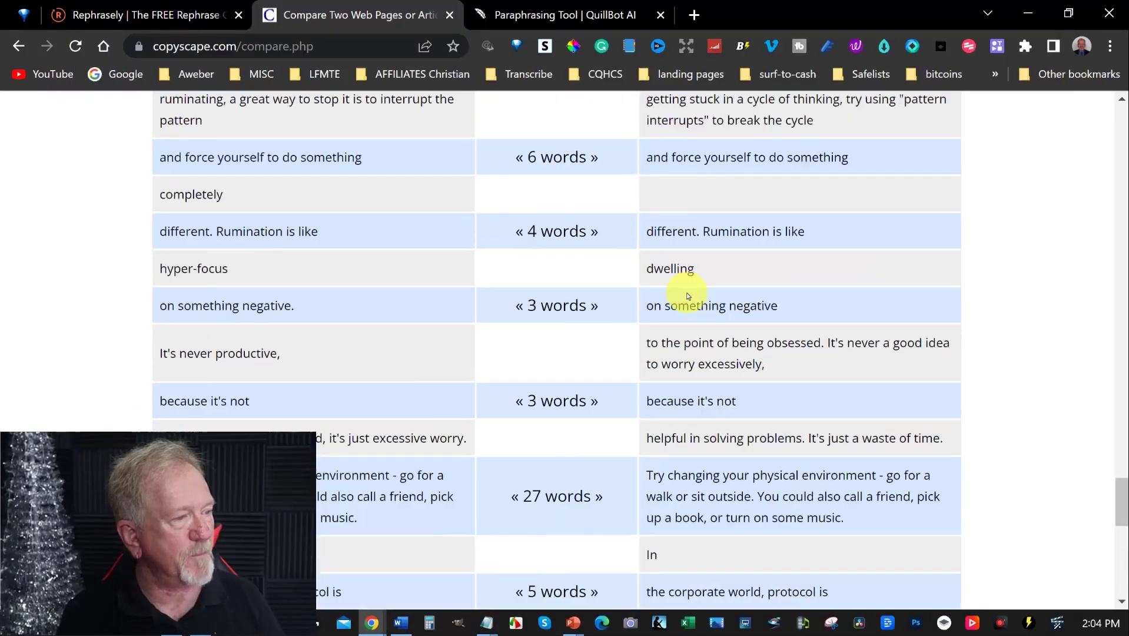
{"action": "scroll", "coordinate": [683, 294], "scroll_direction": "up", "scroll_amount": 15}
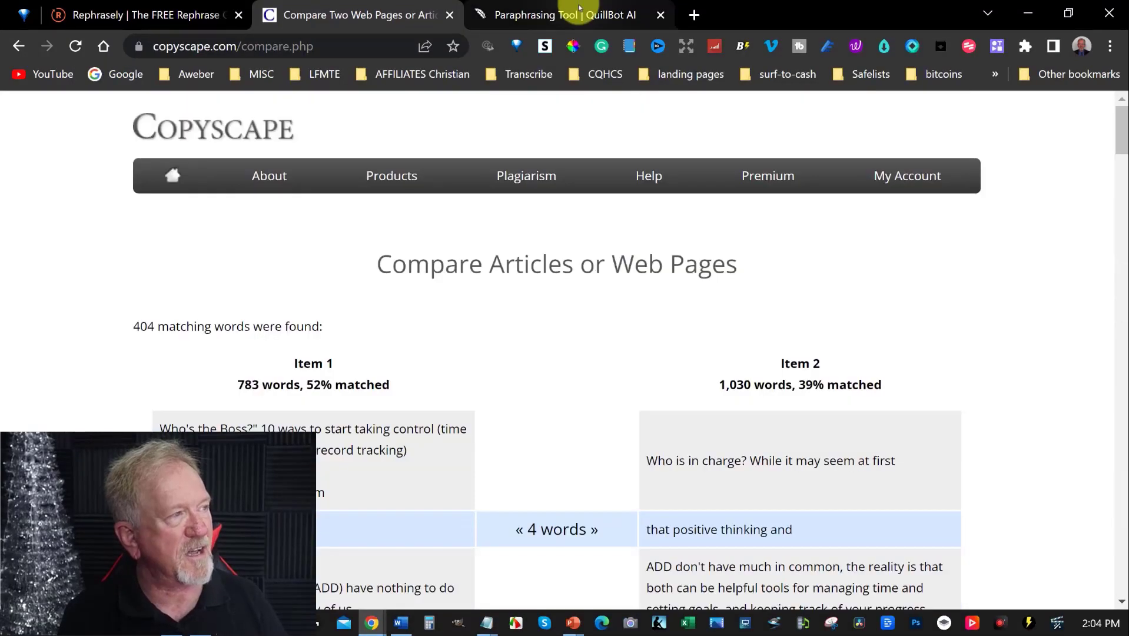
- Copy the selected paraphrased article from QuillBot's output
{"action": "left_click", "coordinate": [579, 8]}
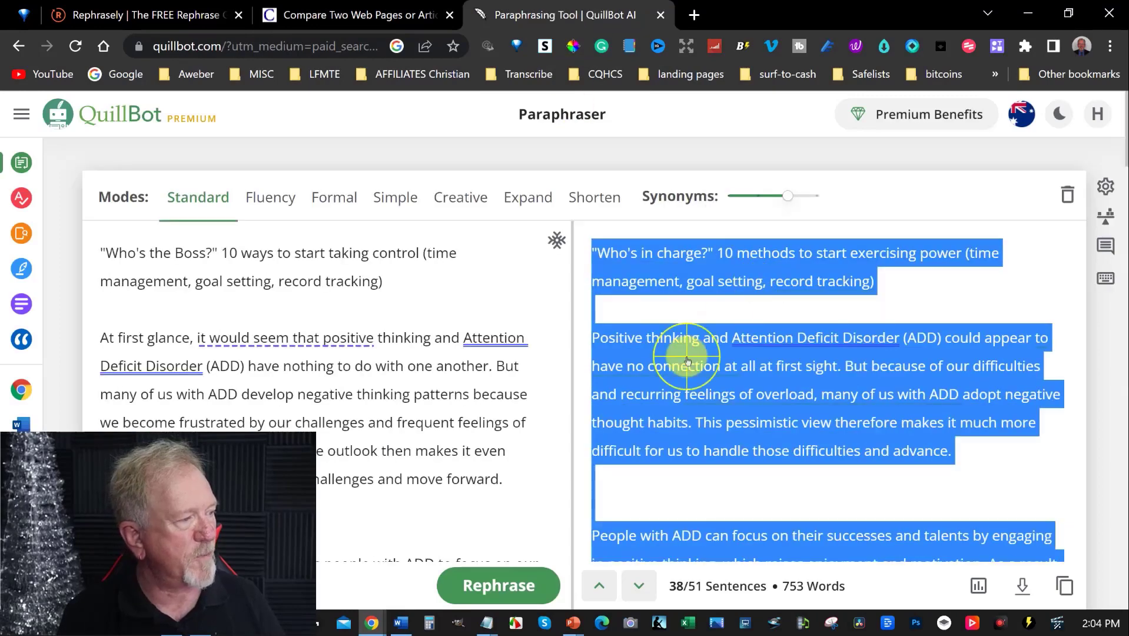
{"action": "right_click", "coordinate": [687, 360]}
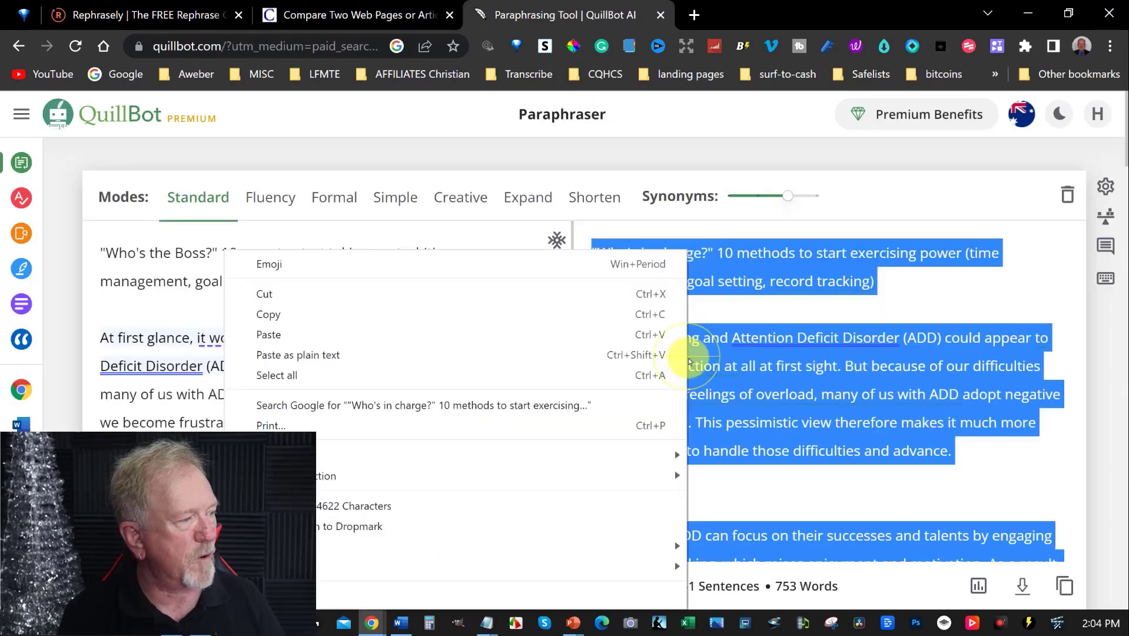
{"action": "left_click", "coordinate": [272, 316]}
- Return to Copyscape's comparison form, replace Item 2's text with the QuillBot version, and compare the items
{"action": "left_click", "coordinate": [322, 17]}
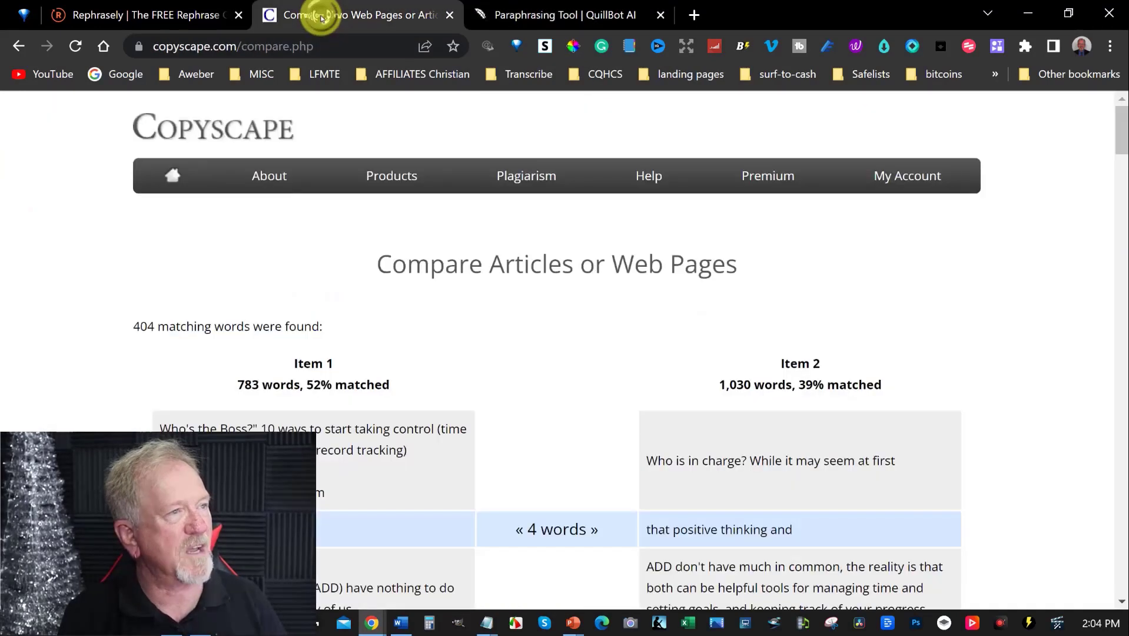
{"action": "left_click", "coordinate": [18, 47]}
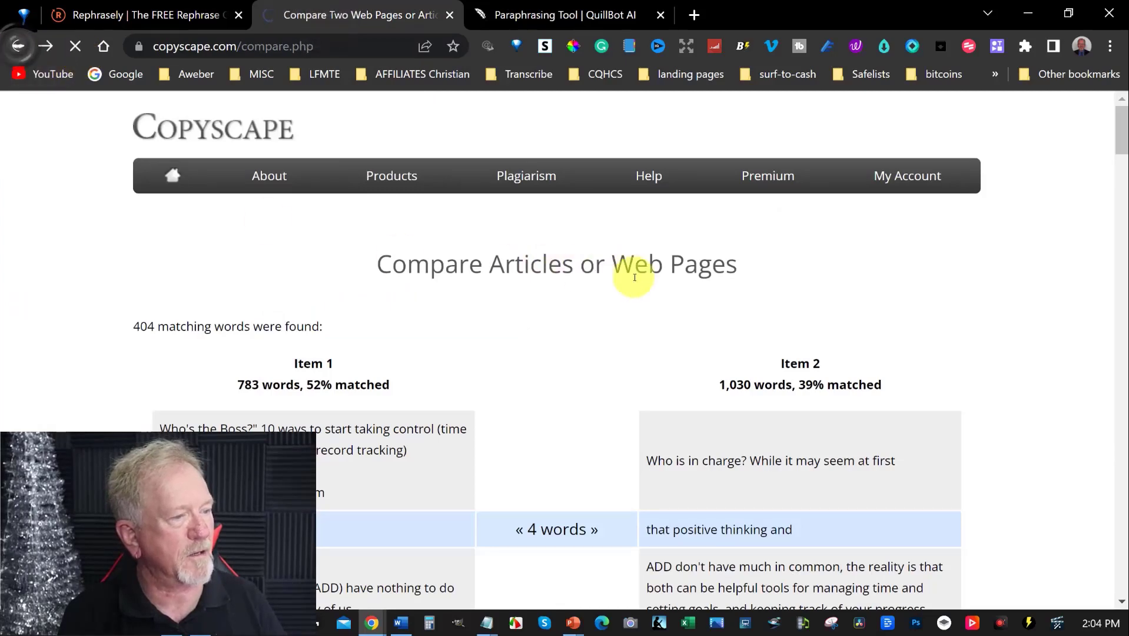
{"action": "left_click", "coordinate": [739, 335]}
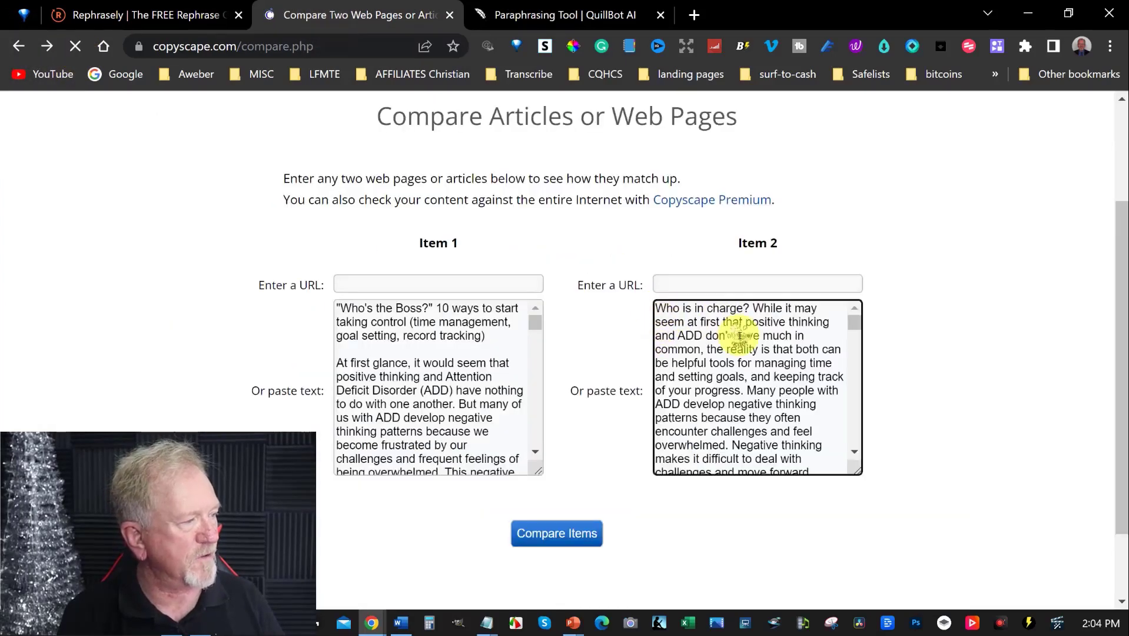
{"action": "key", "text": "ctrl+a"}
{"action": "key", "text": "ctrl+v"}
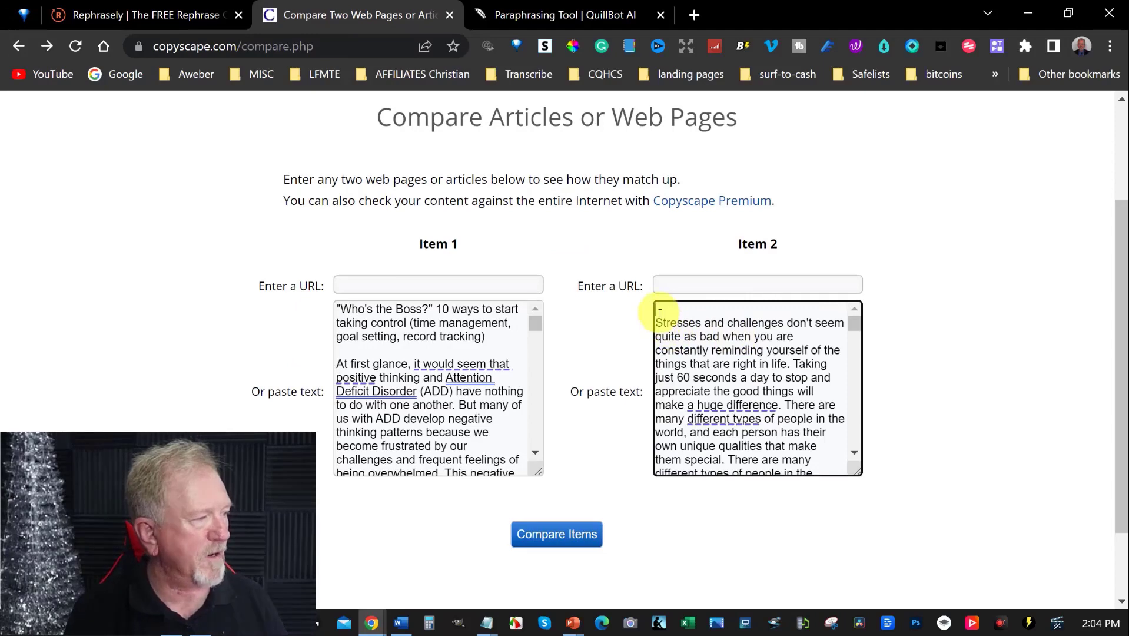
{"action": "left_click_drag", "start_coordinate": [660, 312], "coordinate": [836, 551]}
{"action": "key", "text": "Delete"}
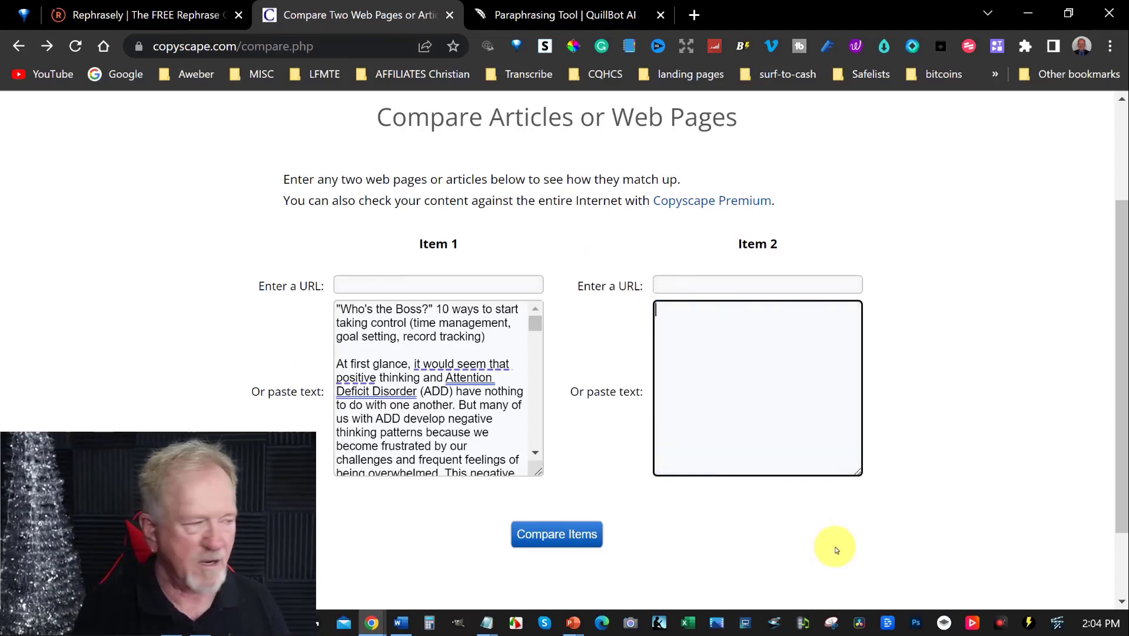
{"action": "key", "text": "ctrl+v"}
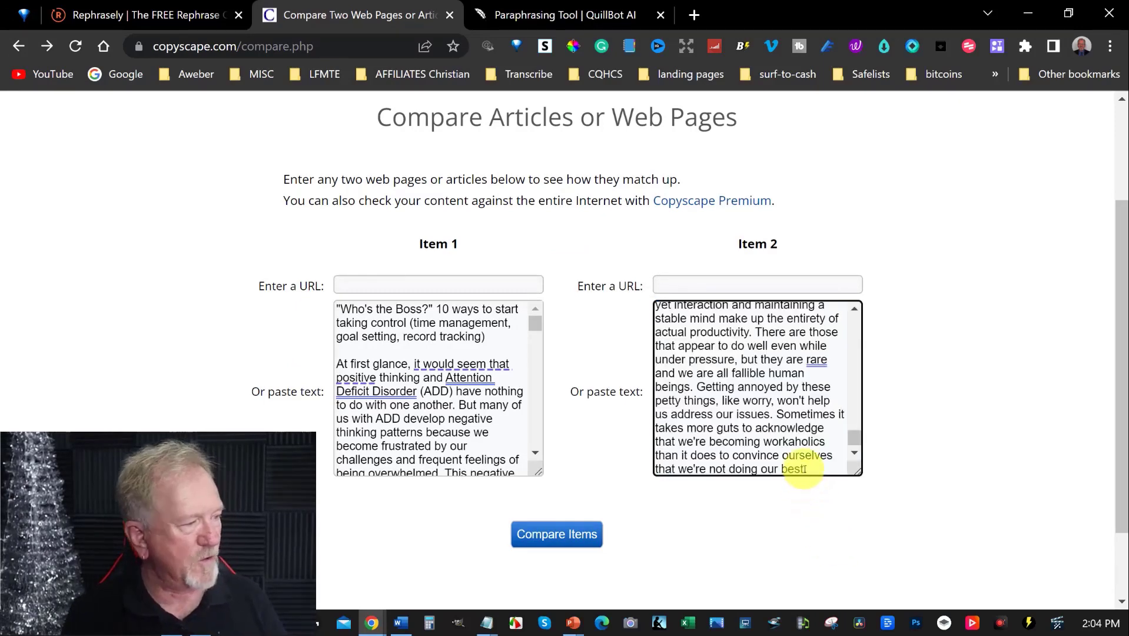
{"action": "left_click", "coordinate": [545, 535]}
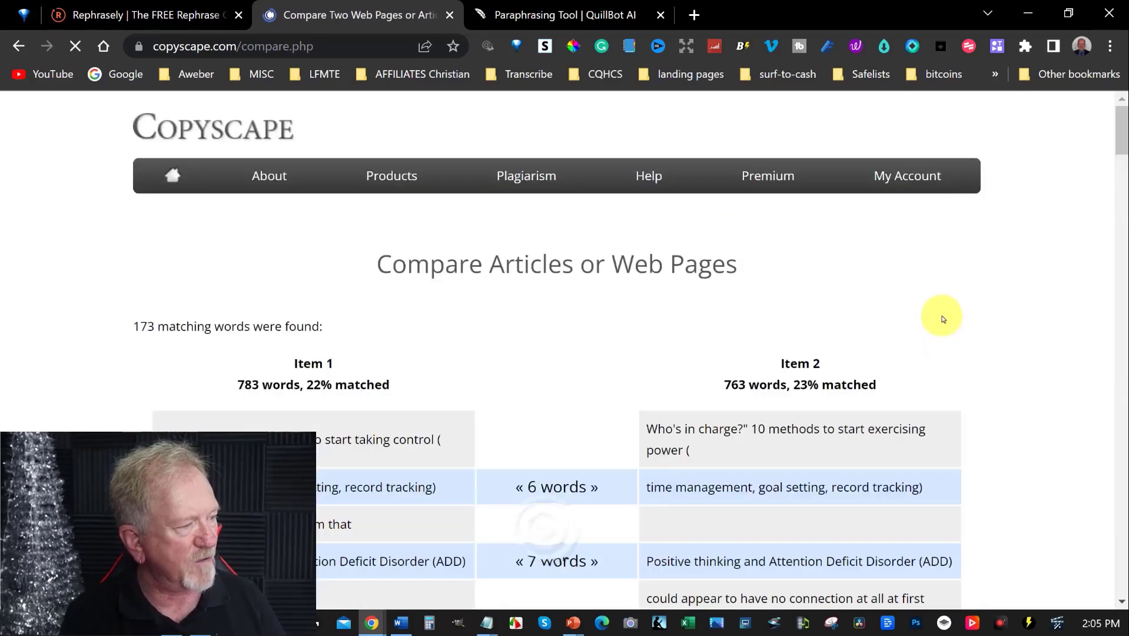
- Examine the match percentages and matching passages between the original article and the QuillBot version
{"action": "scroll", "coordinate": [942, 318], "scroll_direction": "down", "scroll_amount": 15}
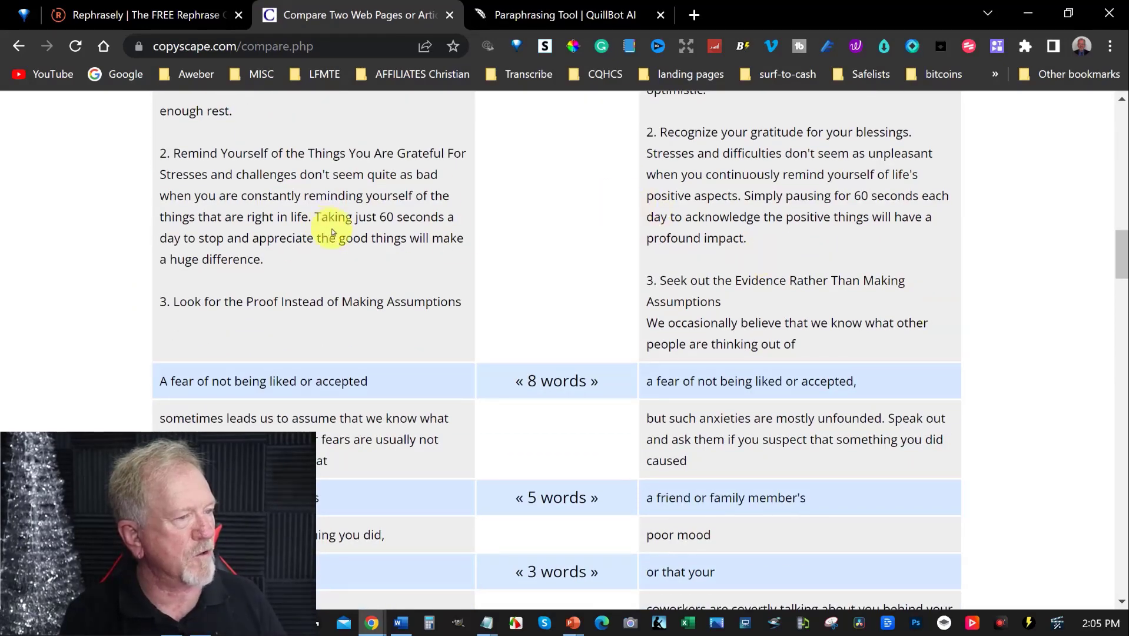
{"action": "scroll", "coordinate": [731, 252], "scroll_direction": "down", "scroll_amount": 3}
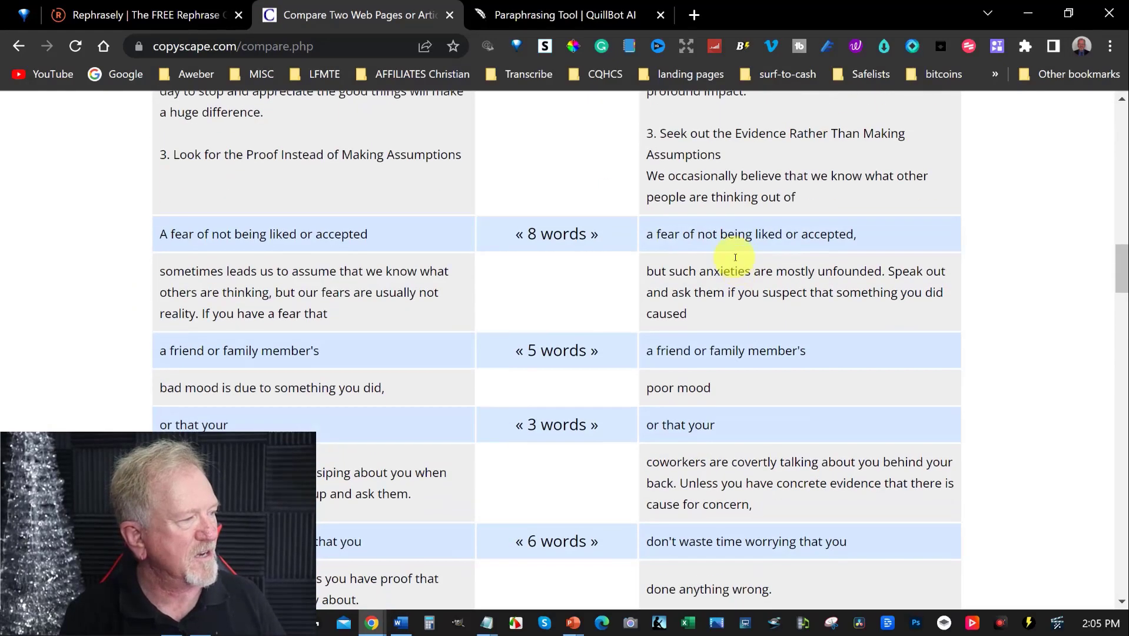
{"action": "scroll", "coordinate": [711, 260], "scroll_direction": "down", "scroll_amount": 7}
{"action": "scroll", "coordinate": [704, 269], "scroll_direction": "down", "scroll_amount": 15}
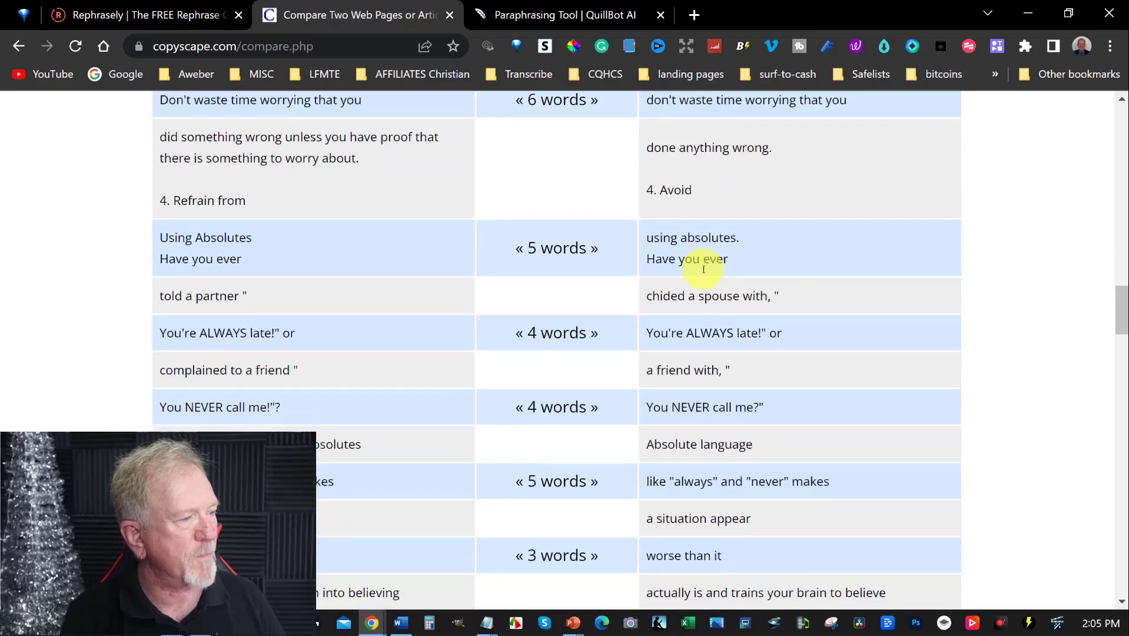
{"action": "scroll", "coordinate": [703, 272], "scroll_direction": "down", "scroll_amount": 20}
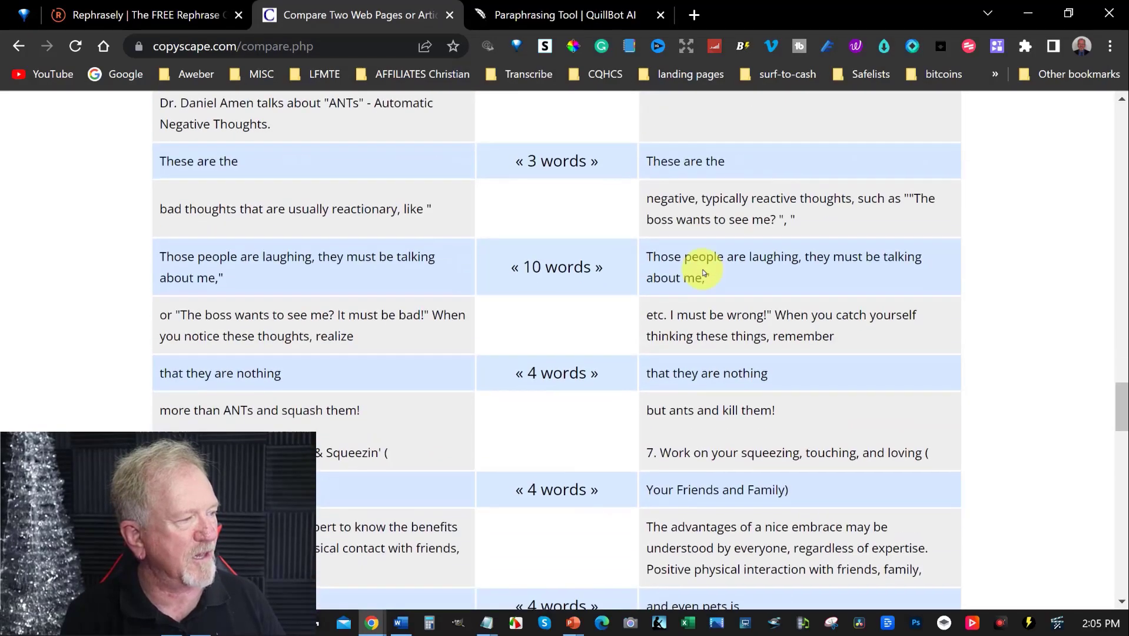
{"action": "scroll", "coordinate": [704, 272], "scroll_direction": "down", "scroll_amount": 5}
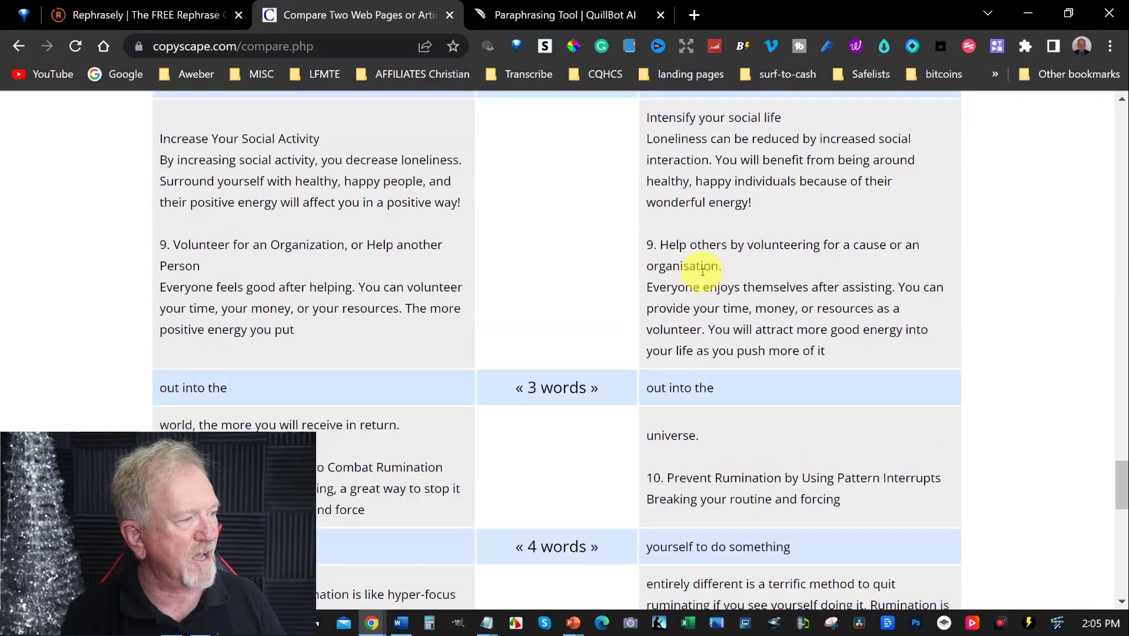
{"action": "scroll", "coordinate": [703, 272], "scroll_direction": "down", "scroll_amount": 15}
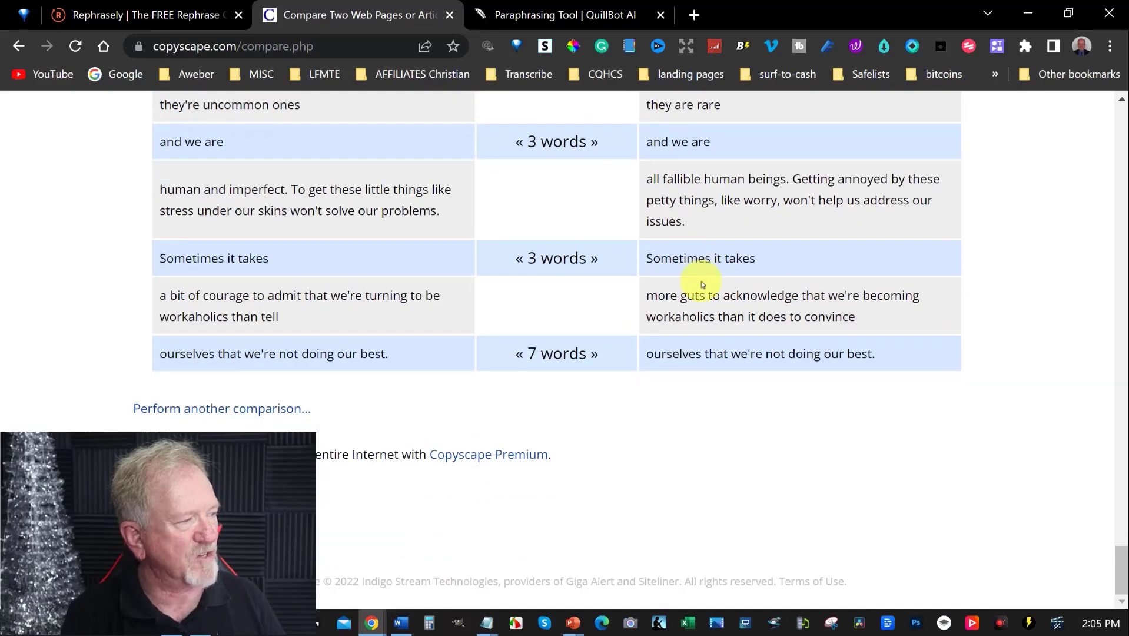
{"action": "scroll", "coordinate": [580, 344], "scroll_direction": "up", "scroll_amount": 20}
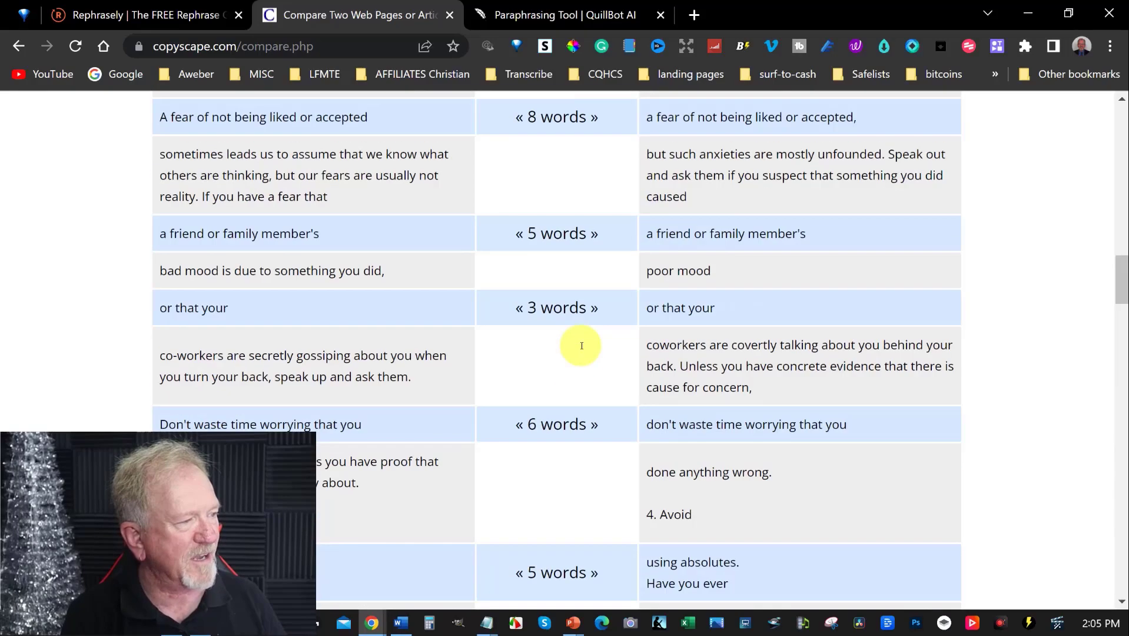
{"action": "scroll", "coordinate": [580, 346], "scroll_direction": "up", "scroll_amount": 6}
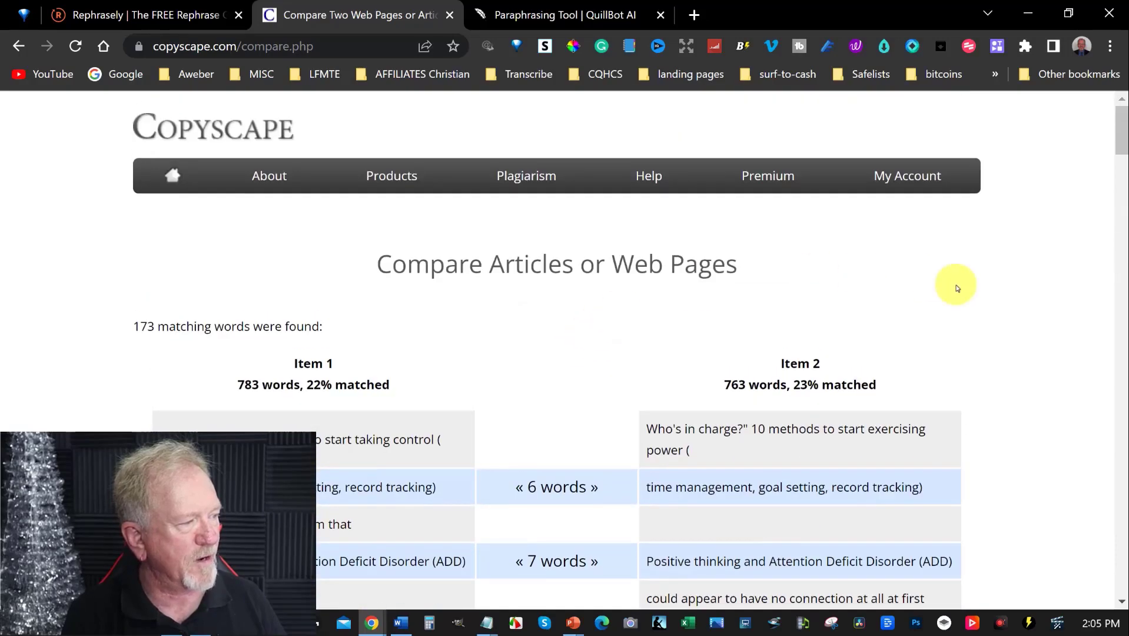
{"action": "scroll", "coordinate": [511, 192], "scroll_direction": "down", "scroll_amount": 5}
{"action": "scroll", "coordinate": [583, 297], "scroll_direction": "down", "scroll_amount": 12}
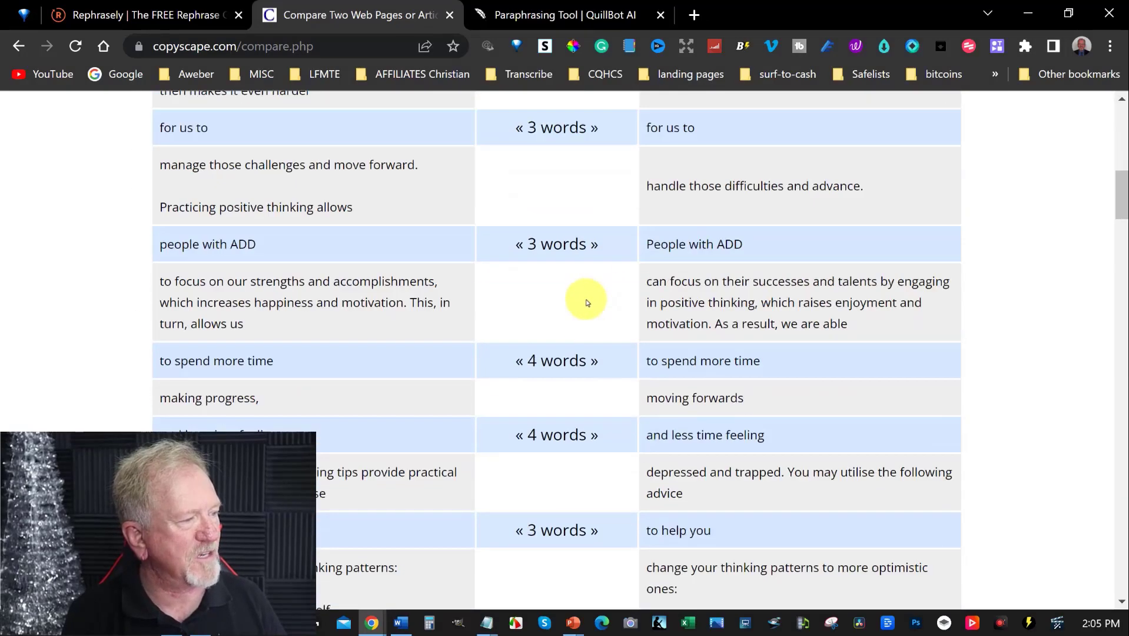
{"action": "scroll", "coordinate": [648, 336], "scroll_direction": "down", "scroll_amount": 3}
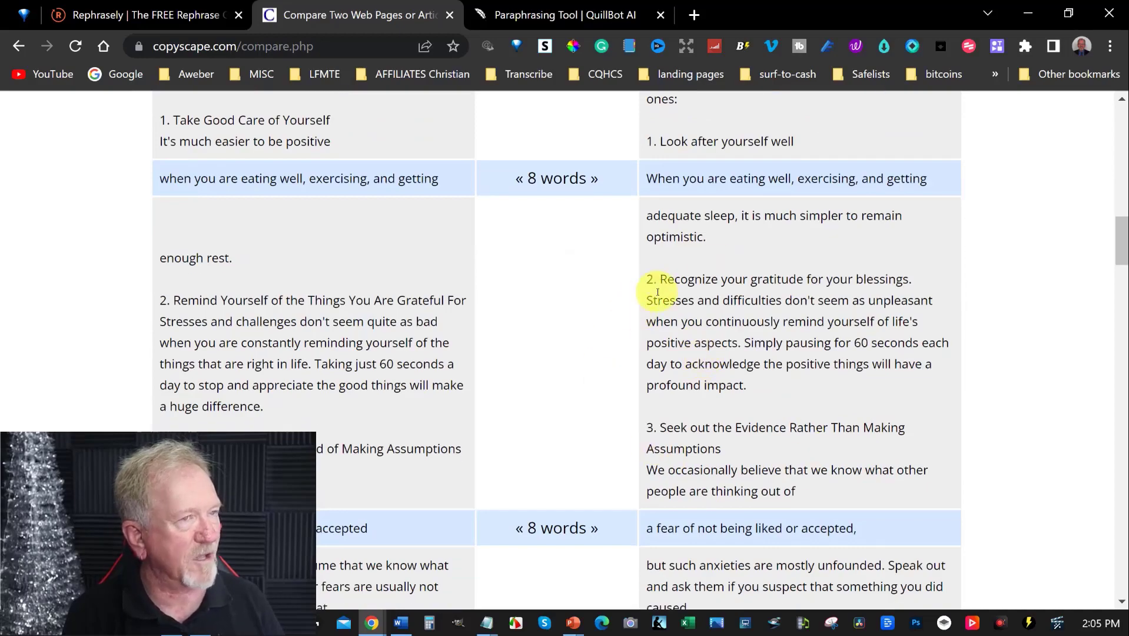
{"action": "scroll", "coordinate": [809, 300], "scroll_direction": "down", "scroll_amount": 2}
{"action": "scroll", "coordinate": [812, 303], "scroll_direction": "down", "scroll_amount": 20}
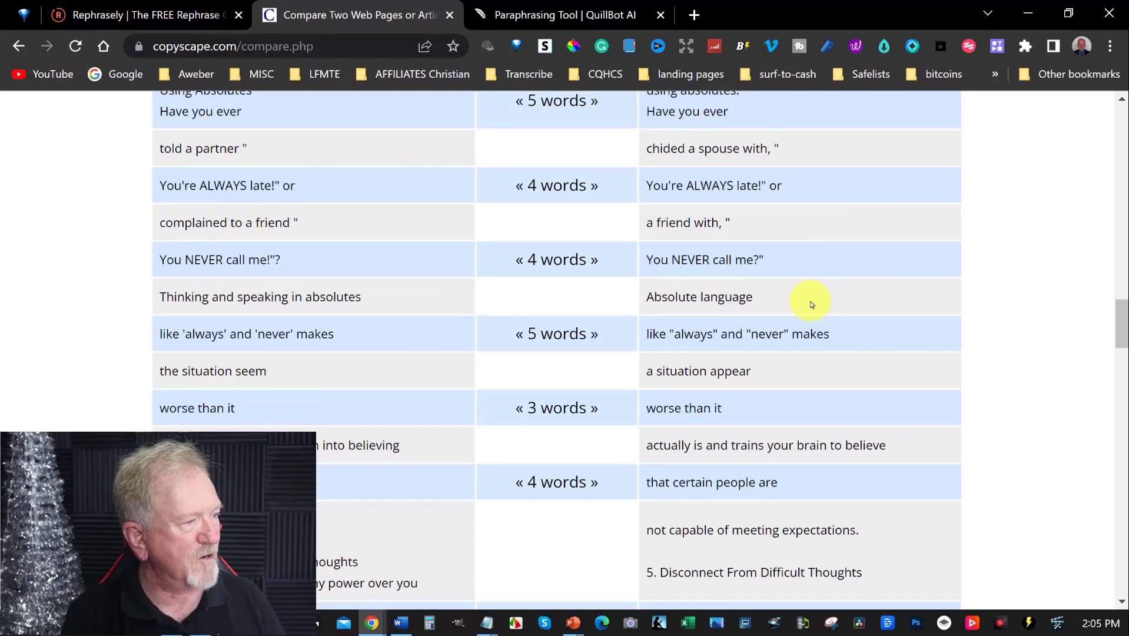
- Review the remaining matching passages in the QuillBot comparison and return to its match summary
{"action": "scroll", "coordinate": [810, 304], "scroll_direction": "down", "scroll_amount": 3}
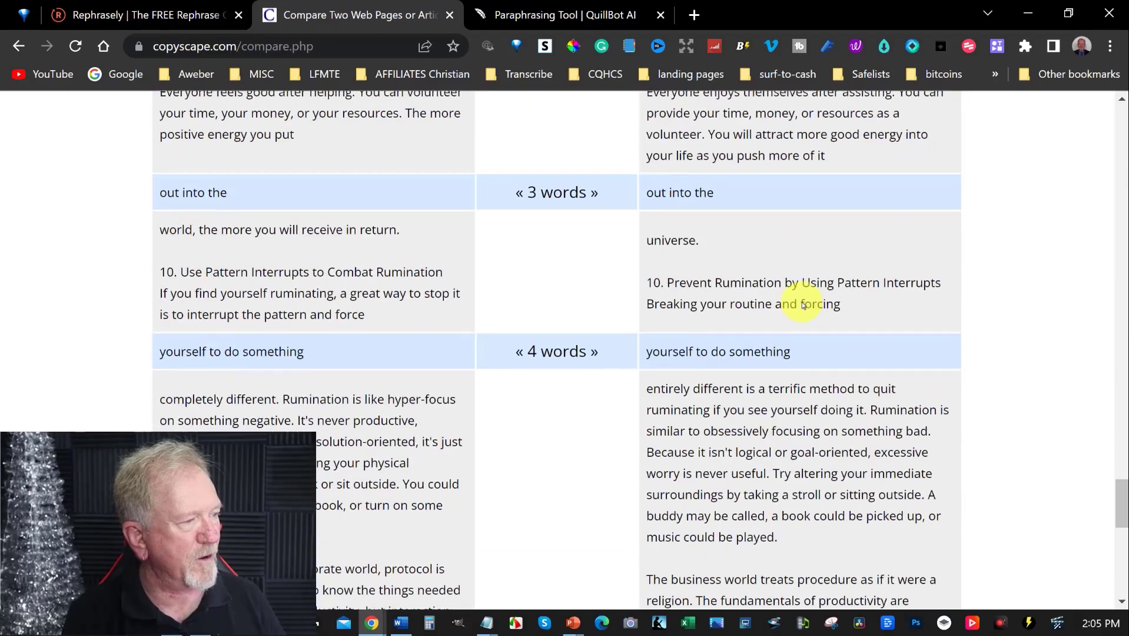
{"action": "scroll", "coordinate": [806, 303], "scroll_direction": "up", "scroll_amount": 6}
{"action": "key", "text": "Home"}
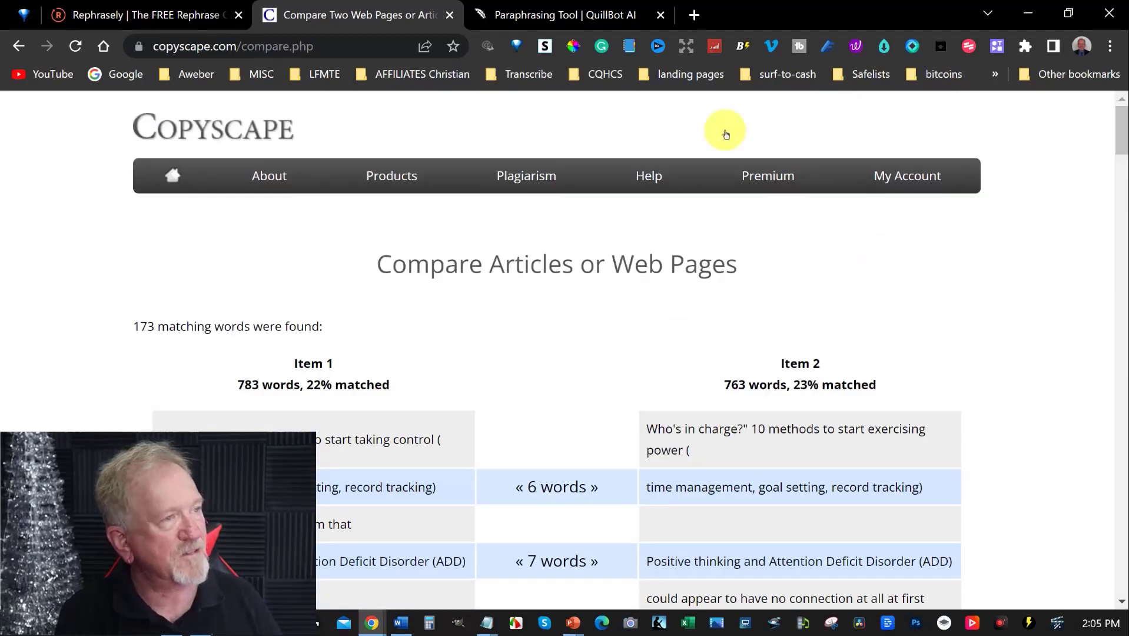
- Revisit the Rephrasely and QuillBot paraphrased outputs alongside Copyscape's comparison results, ending on Rephrasely
{"action": "left_click", "coordinate": [65, 15]}
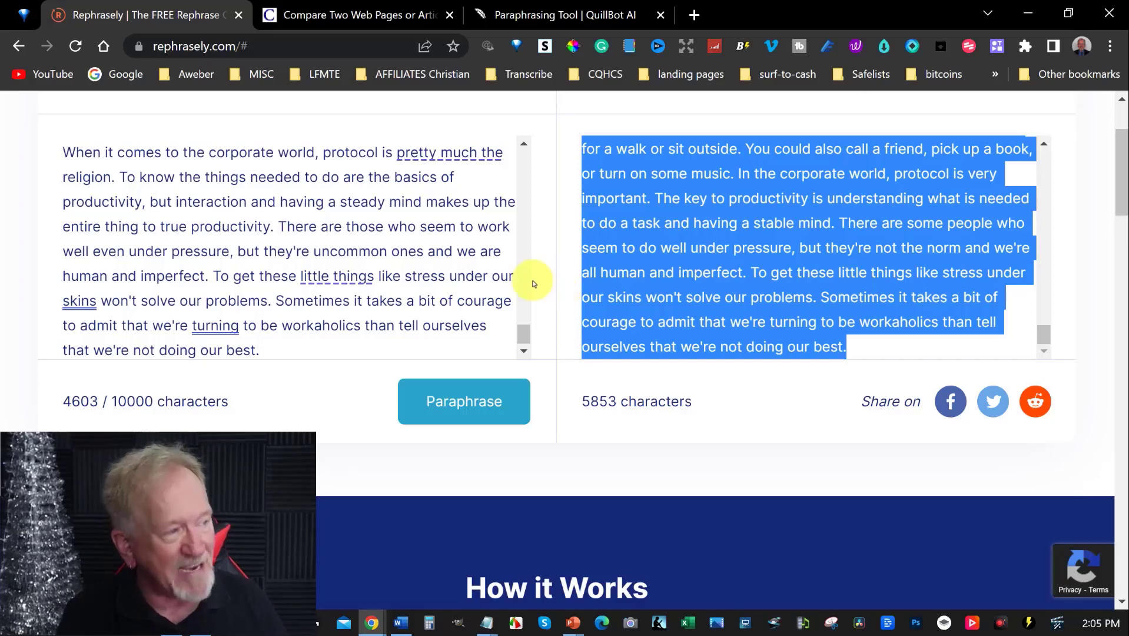
{"action": "scroll", "coordinate": [540, 277], "scroll_direction": "up", "scroll_amount": 2}
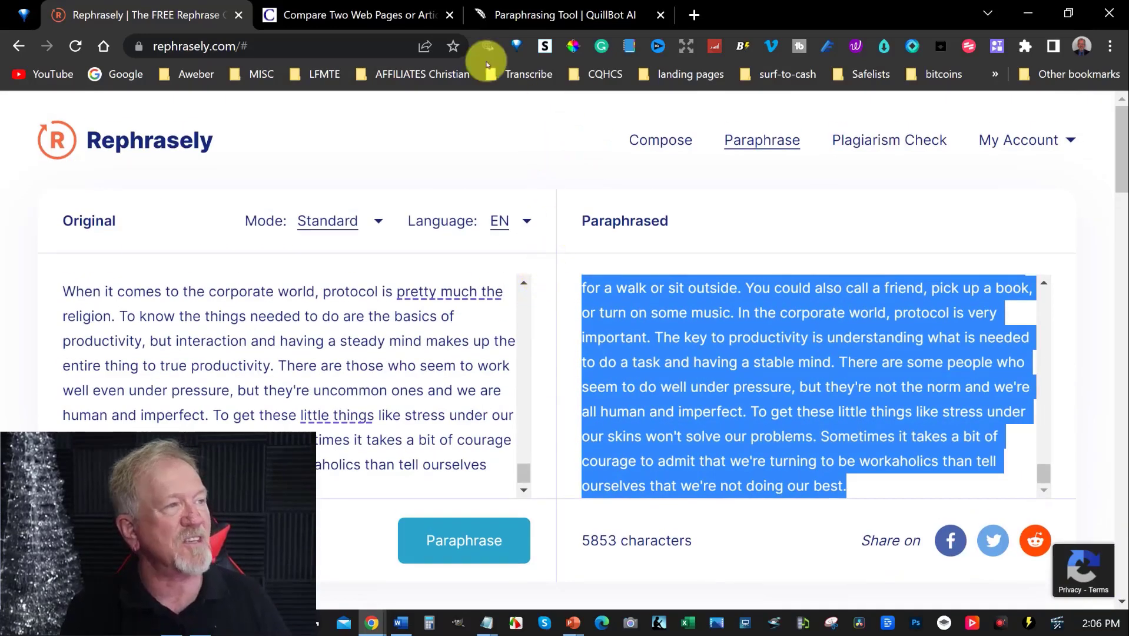
{"action": "left_click", "coordinate": [539, 15]}
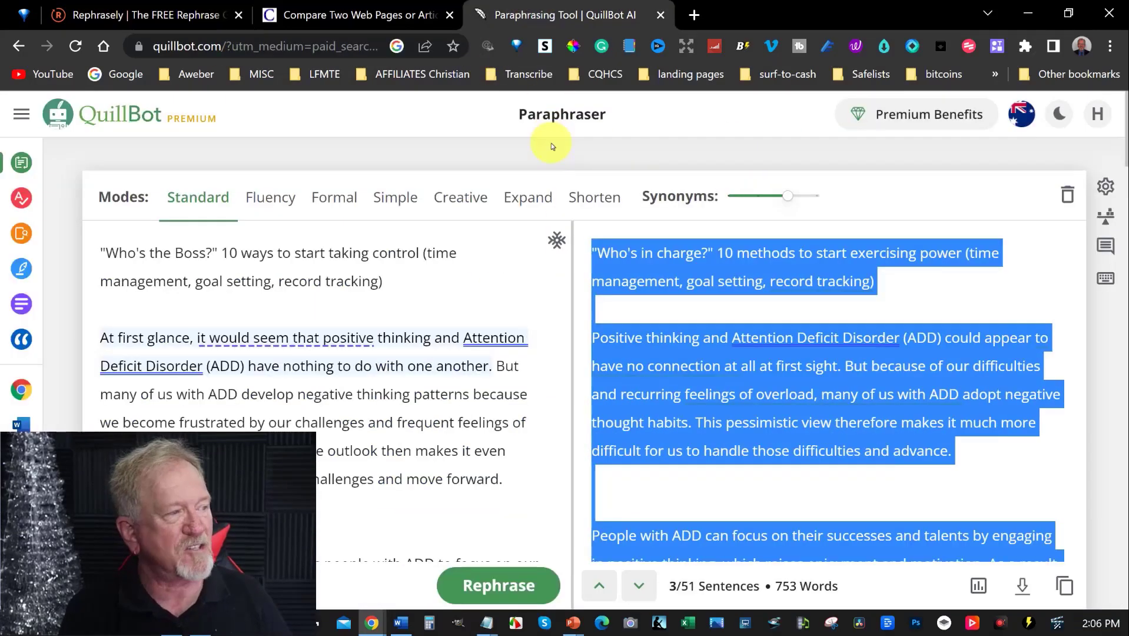
{"action": "left_click", "coordinate": [350, 18]}
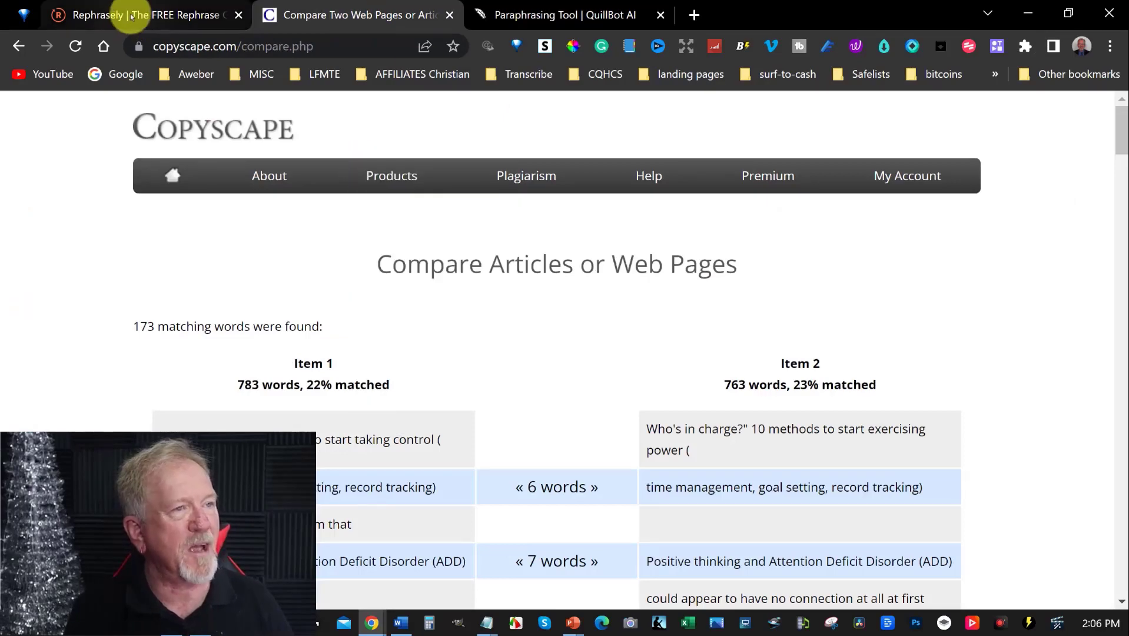
{"action": "left_click", "coordinate": [581, 15]}
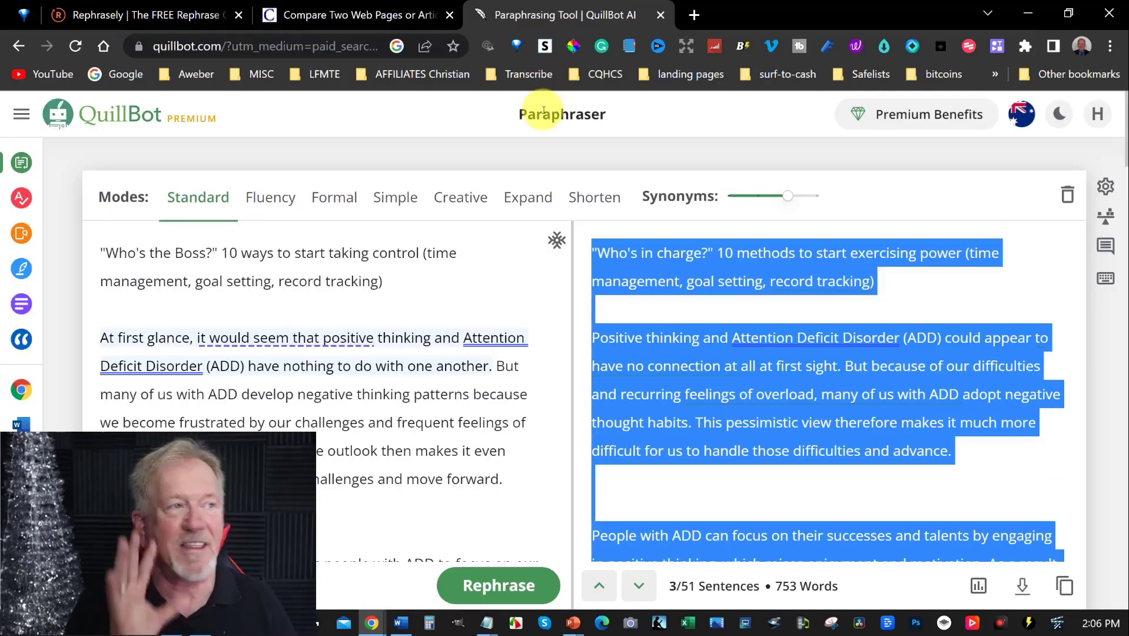
{"action": "left_click", "coordinate": [171, 15]}
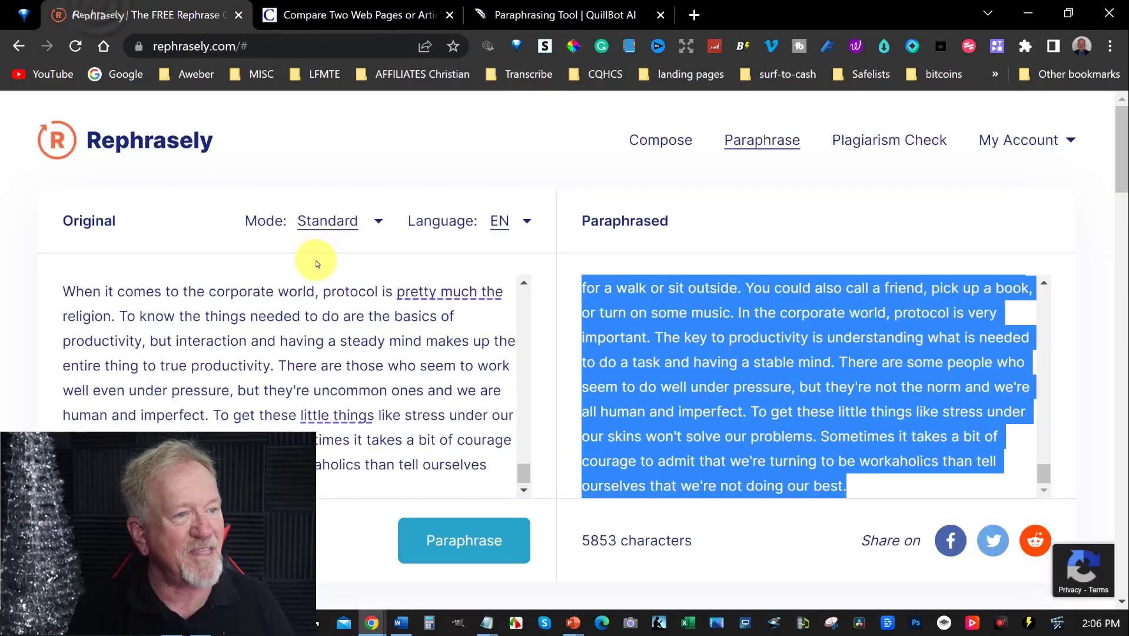
- Open Rephrasely's Compose tool and look over its keywords, word count, language, mode and composition fields
{"action": "left_click", "coordinate": [667, 149]}
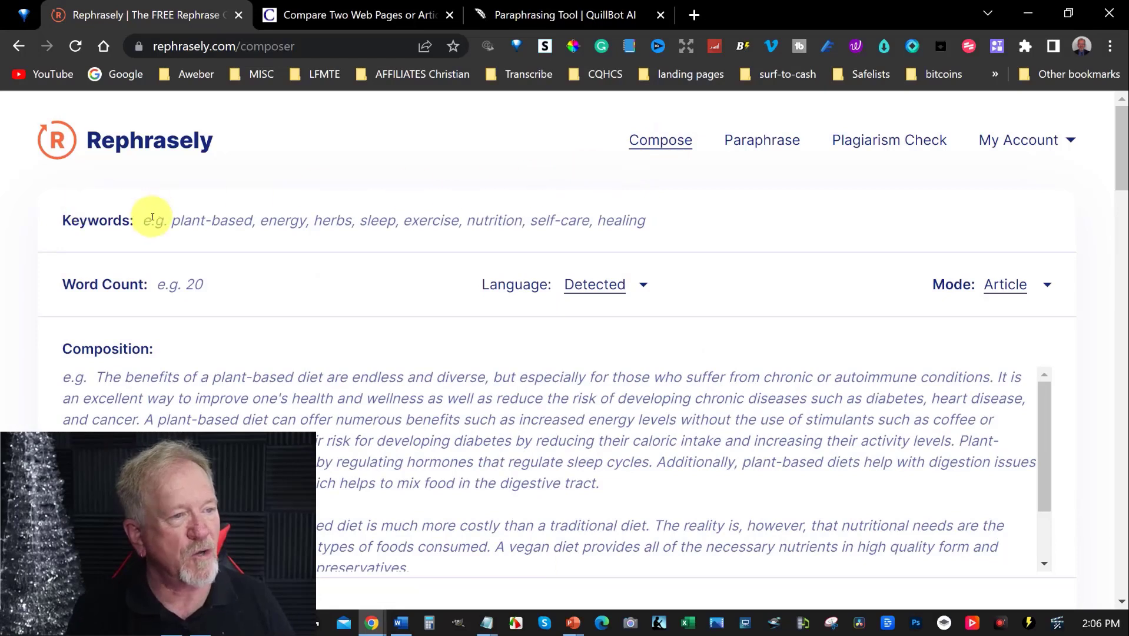
{"action": "left_click", "coordinate": [681, 229]}
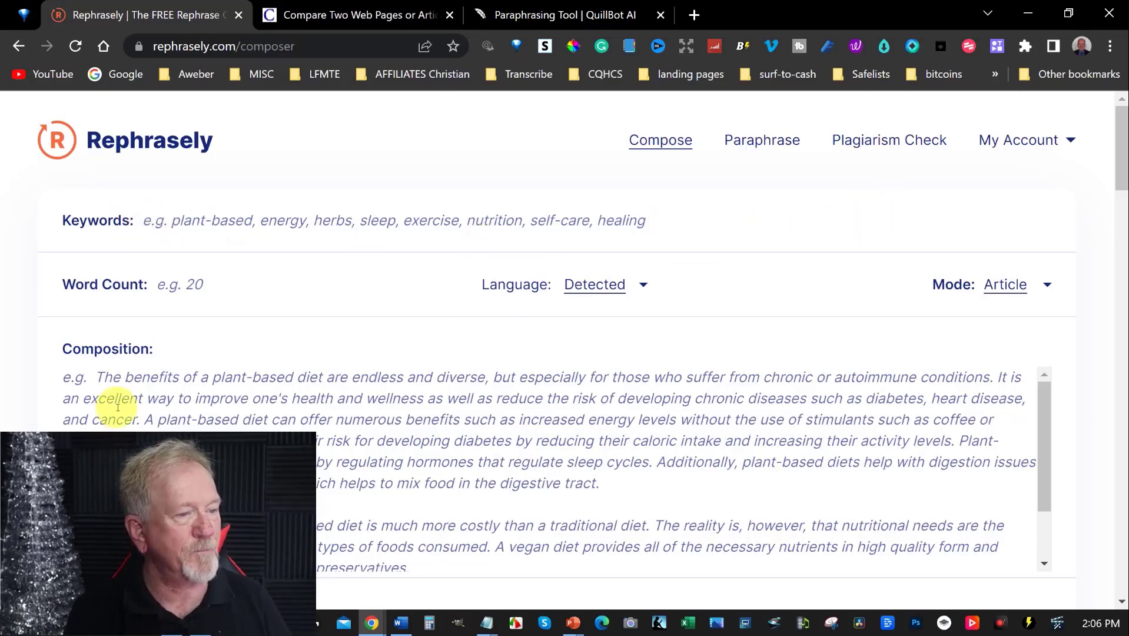
{"action": "scroll", "coordinate": [135, 372], "scroll_direction": "down", "scroll_amount": 1}
{"action": "scroll", "coordinate": [135, 372], "scroll_direction": "down", "scroll_amount": 2}
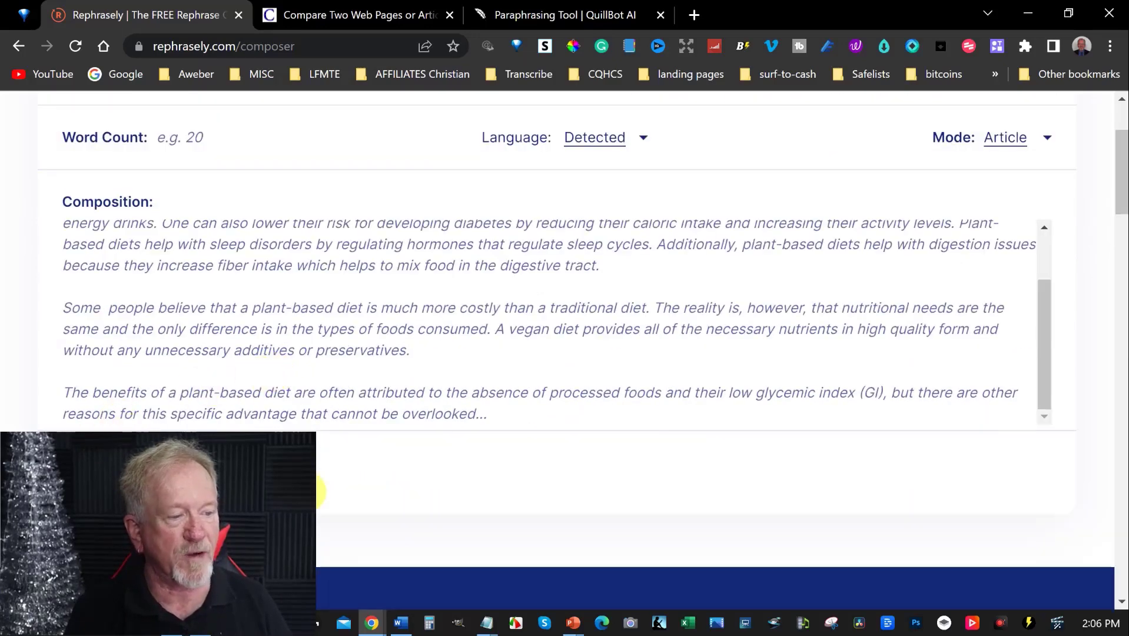
{"action": "scroll", "coordinate": [481, 482], "scroll_direction": "up", "scroll_amount": 2}
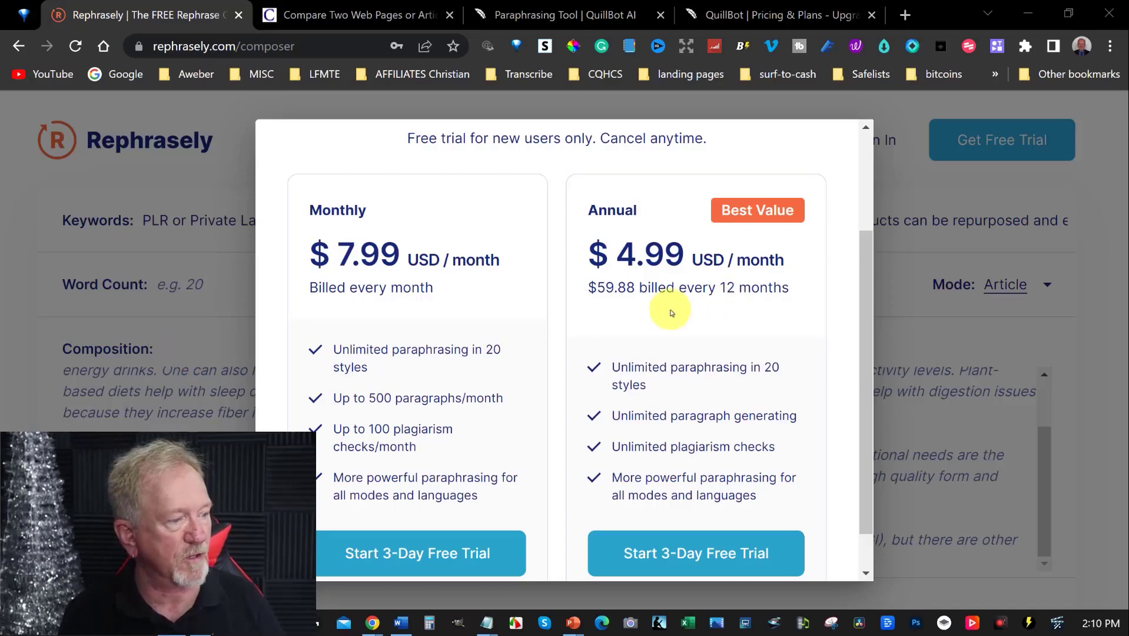
- Compare the features and prices of Rephrasely's monthly and annual plans with QuillBot's plans, and close Rephrasely's pricing window
{"action": "scroll", "coordinate": [589, 302], "scroll_direction": "down", "scroll_amount": 1}
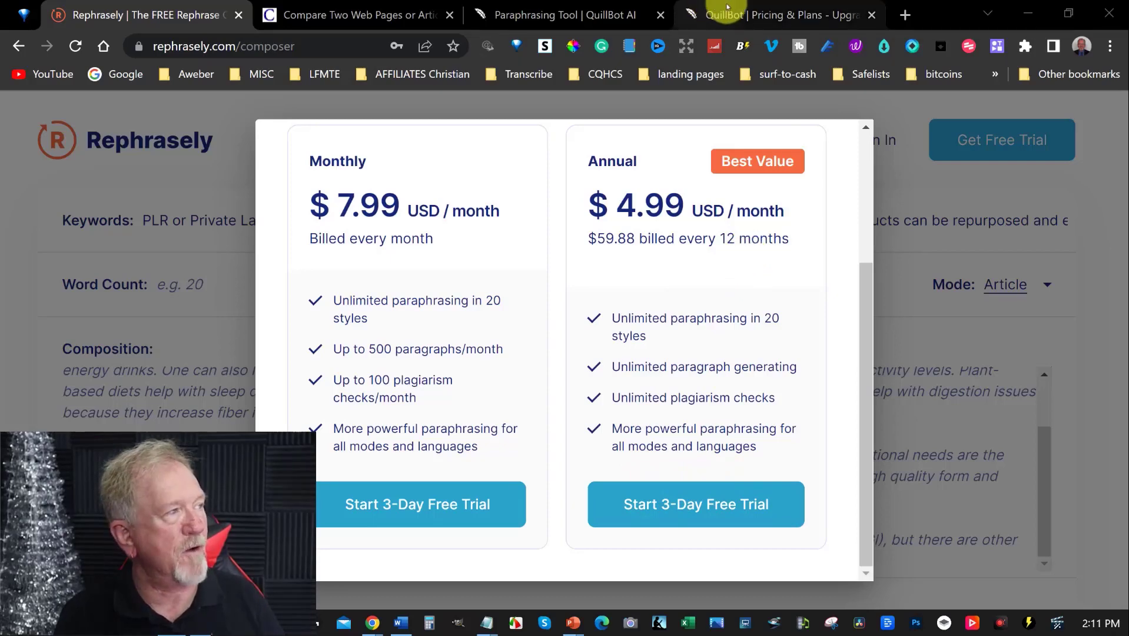
{"action": "left_click", "coordinate": [759, 13]}
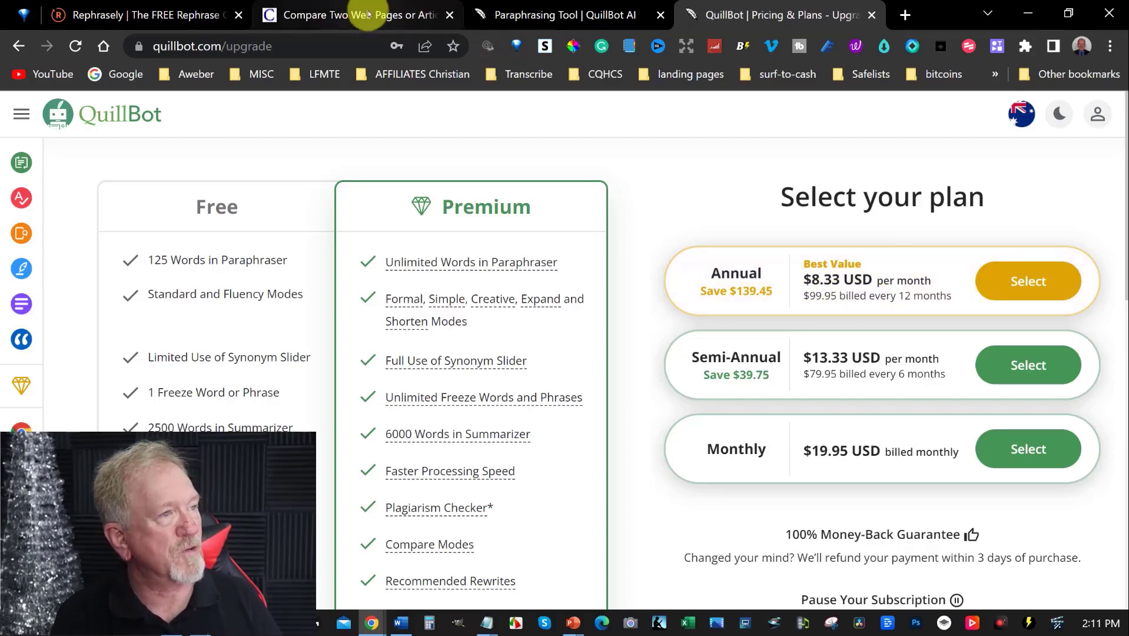
{"action": "left_click", "coordinate": [129, 11]}
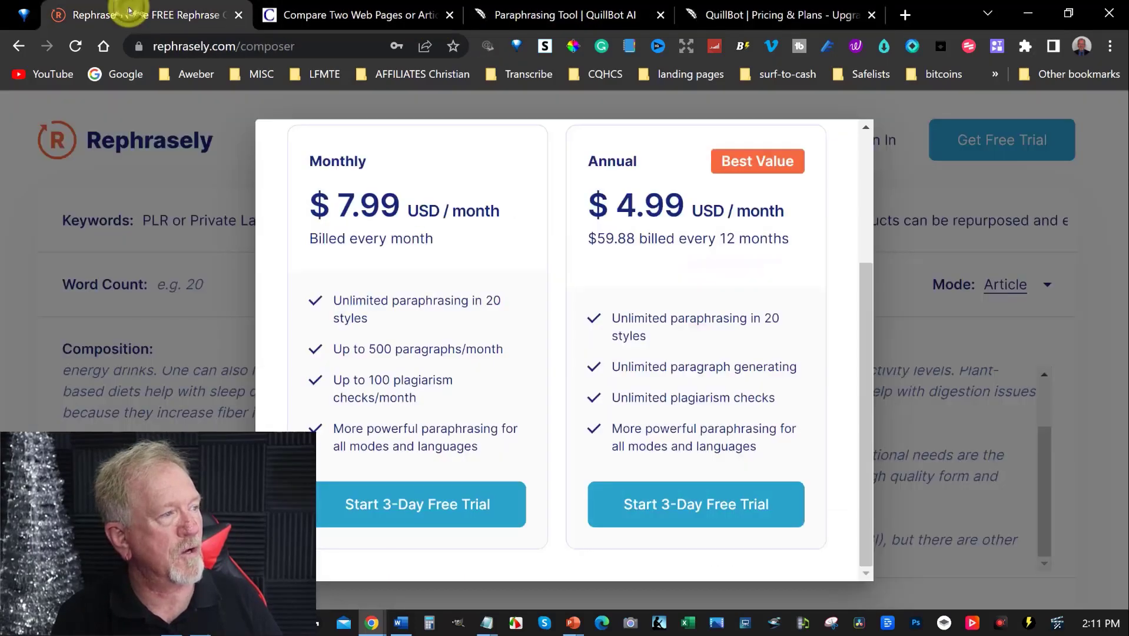
{"action": "left_click_drag", "start_coordinate": [617, 211], "coordinate": [789, 221]}
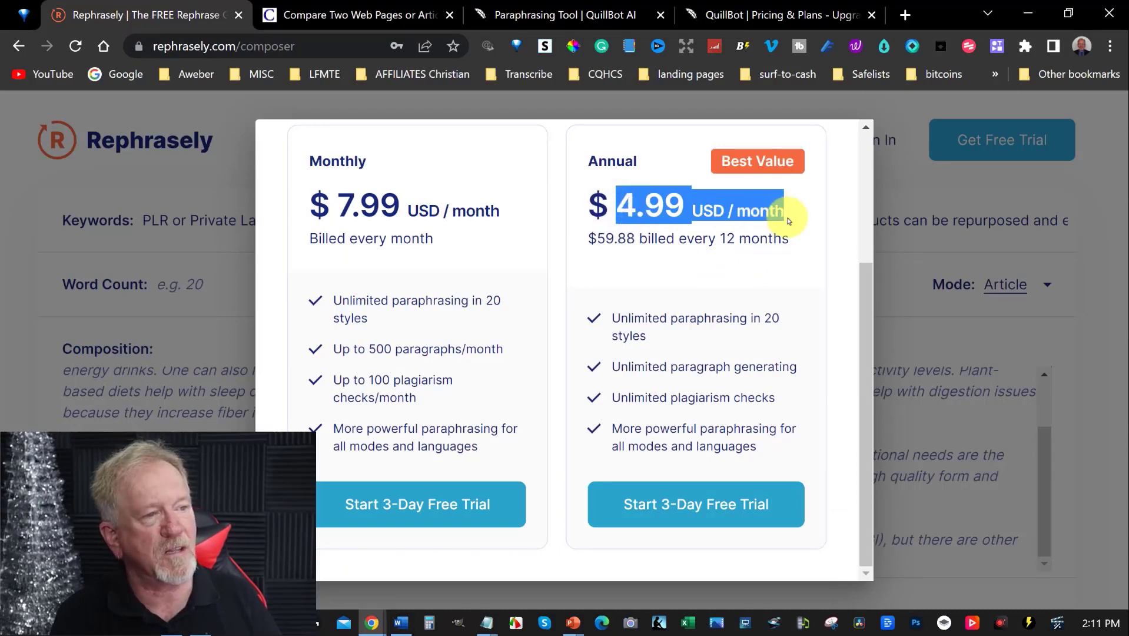
{"action": "left_click", "coordinate": [149, 117]}
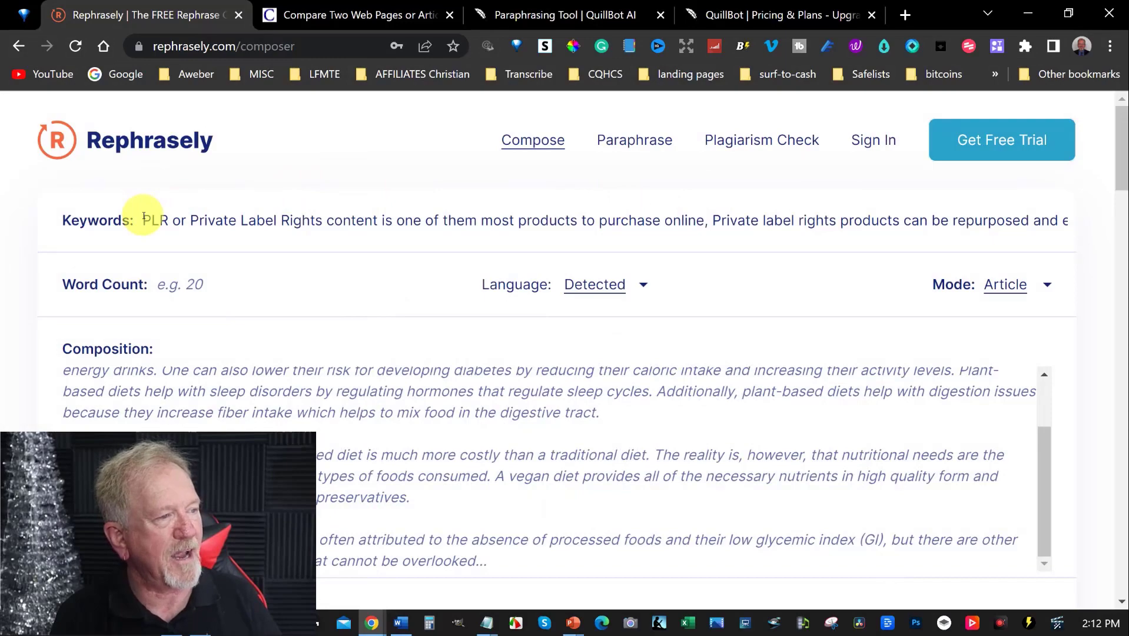
- Copy the full text about PLR or Private Label Rights content from the composer's Keywords field
{"action": "scroll", "coordinate": [314, 244], "scroll_direction": "down", "scroll_amount": 10}
{"action": "scroll", "coordinate": [336, 247], "scroll_direction": "up", "scroll_amount": 6}
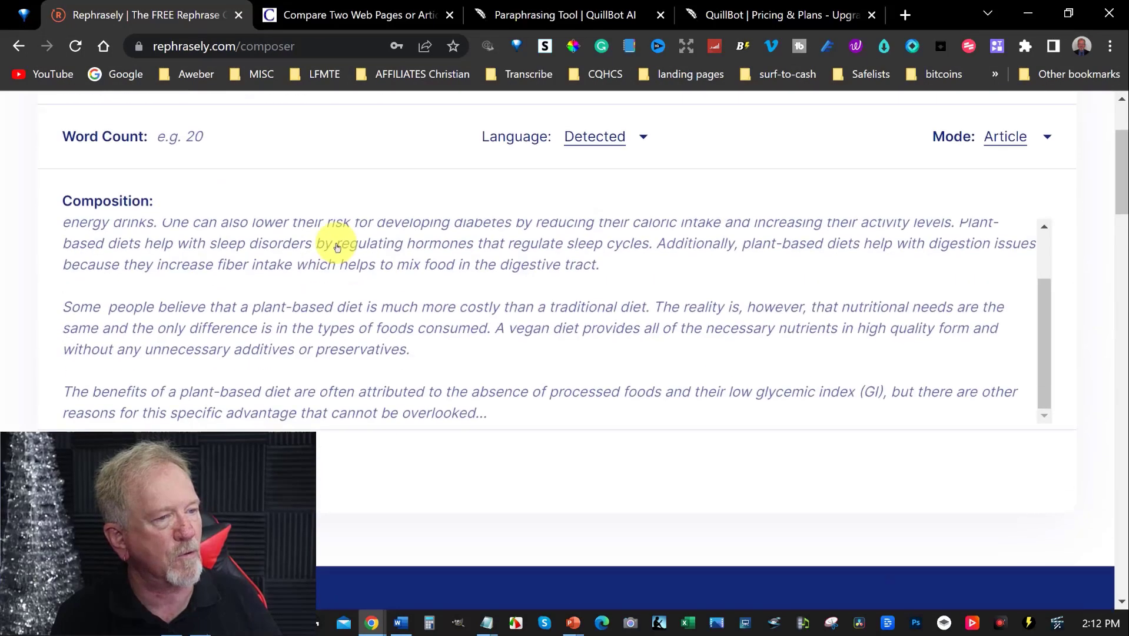
{"action": "scroll", "coordinate": [337, 246], "scroll_direction": "up", "scroll_amount": 2}
{"action": "scroll", "coordinate": [336, 244], "scroll_direction": "up", "scroll_amount": 3}
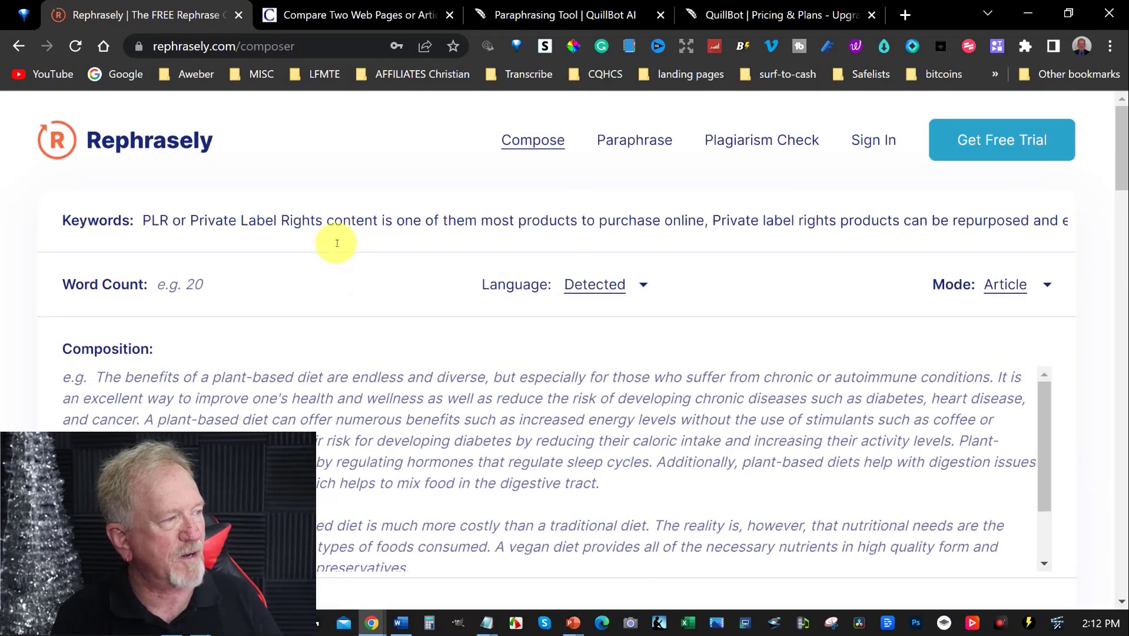
{"action": "left_click_drag", "start_coordinate": [146, 222], "coordinate": [1058, 219]}
{"action": "right_click", "coordinate": [562, 218]}
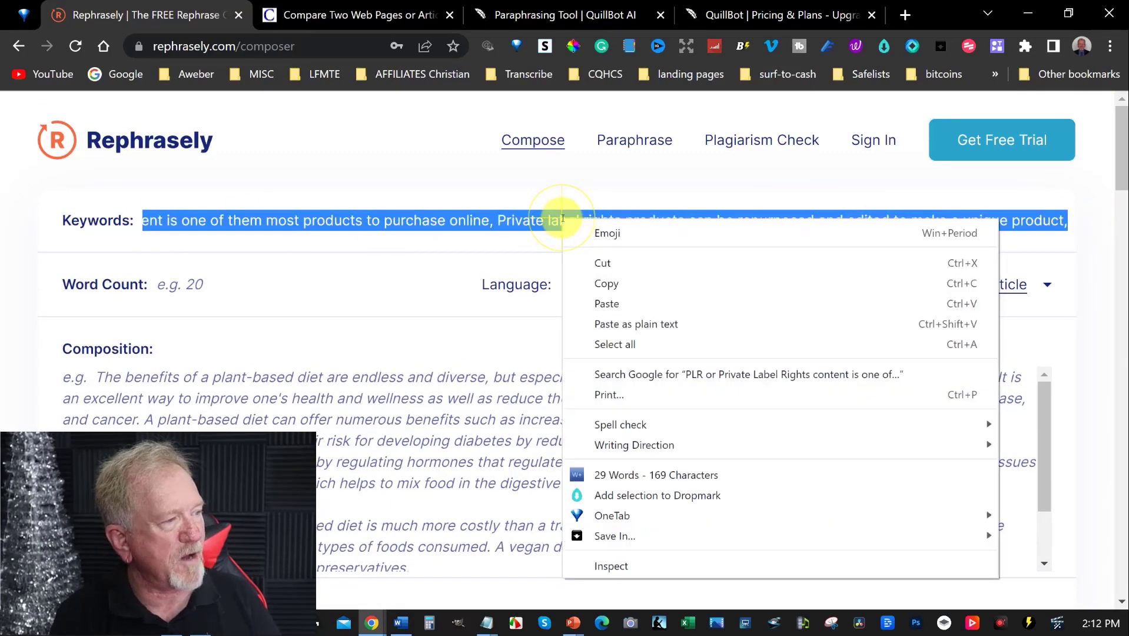
{"action": "left_click", "coordinate": [603, 284]}
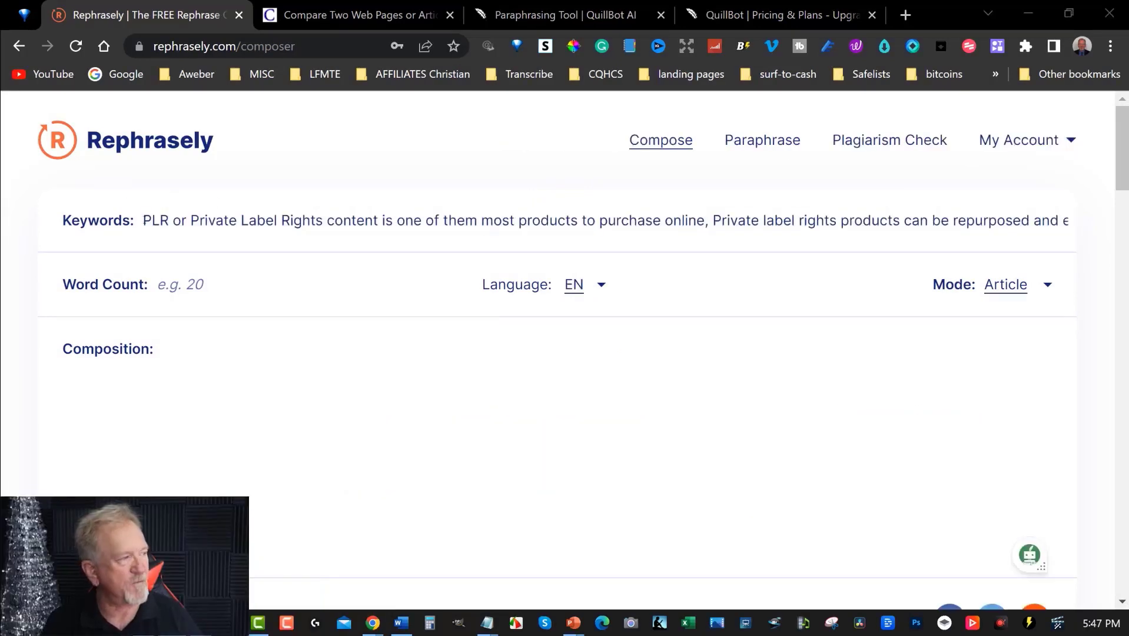
- Set the word count to 500 and generate an article from the private label rights keywords
{"action": "left_click", "coordinate": [144, 220]}
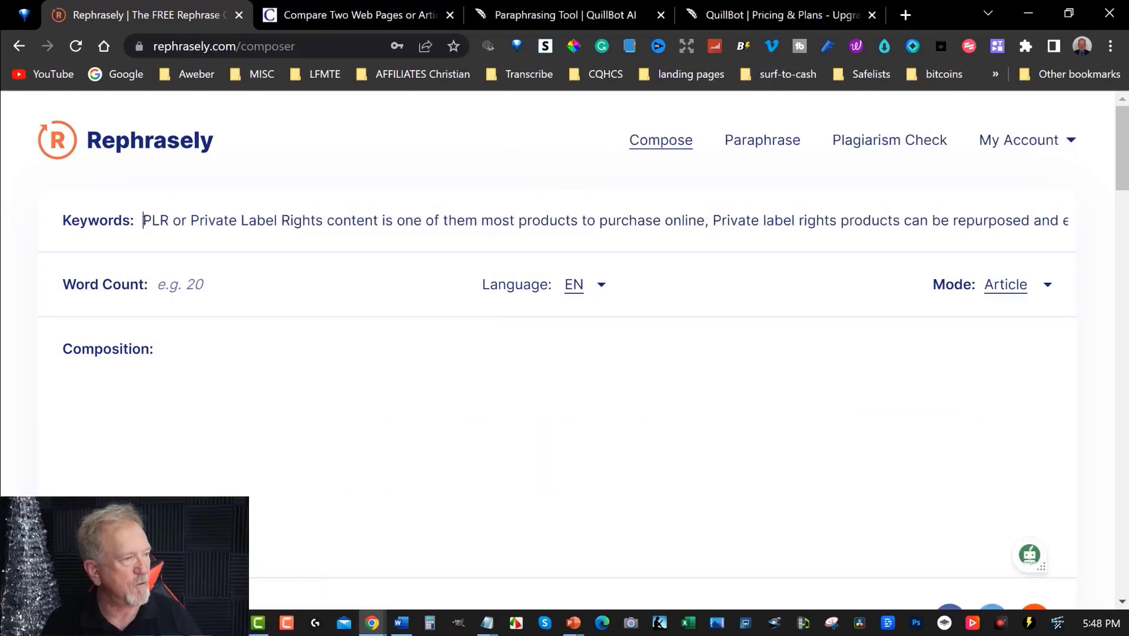
{"action": "left_click", "coordinate": [181, 283]}
{"action": "type", "text": "500"}
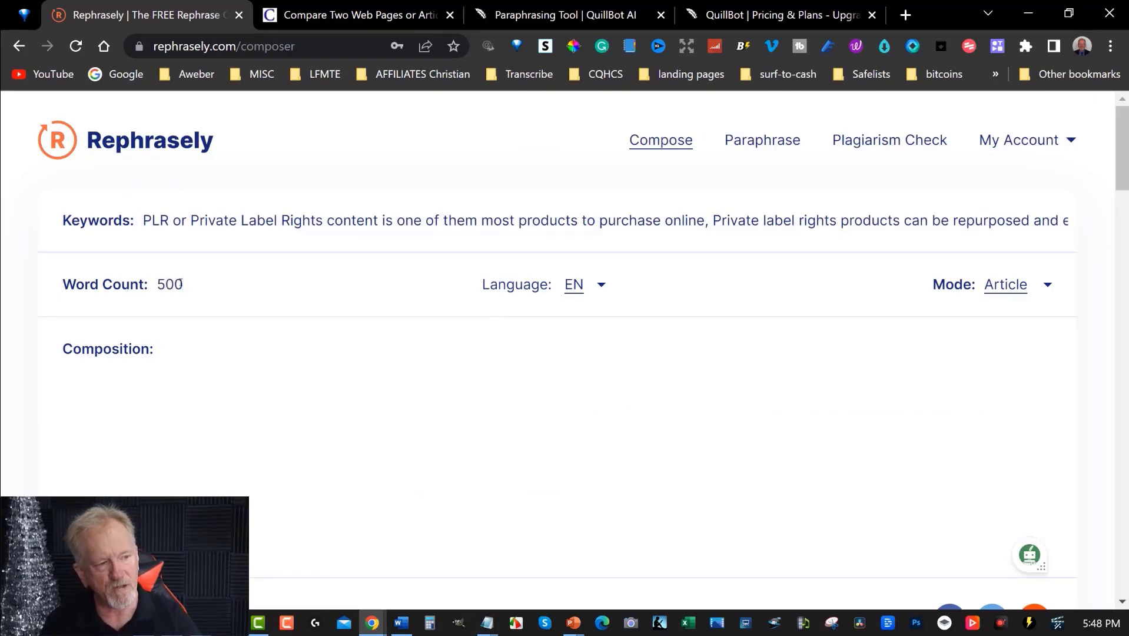
{"action": "scroll", "coordinate": [248, 289], "scroll_direction": "down", "scroll_amount": 3}
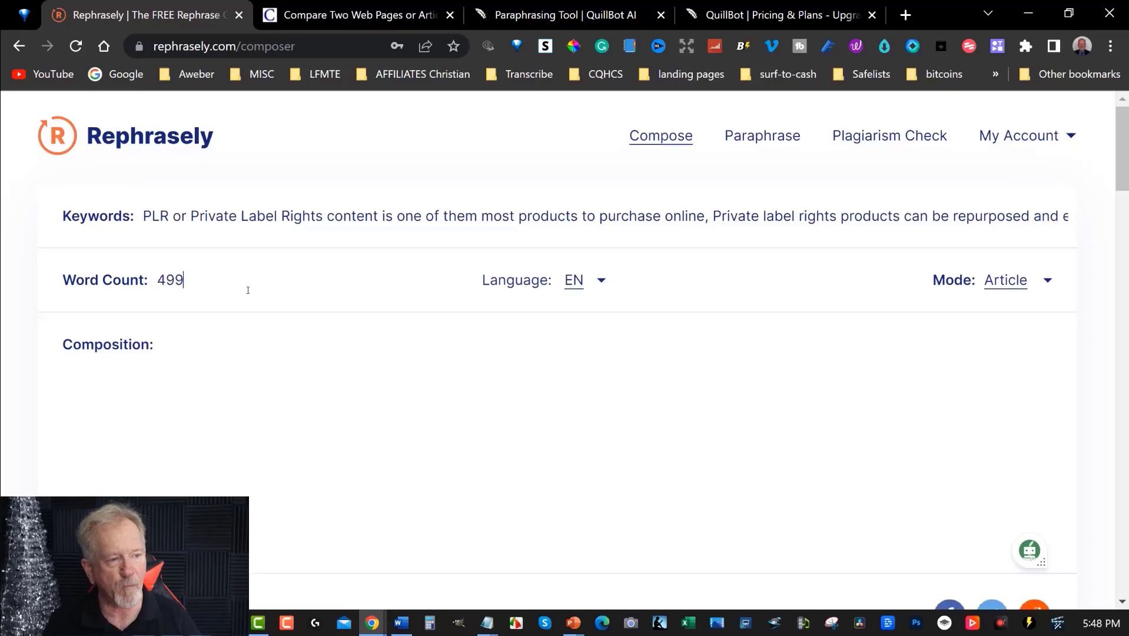
{"action": "left_click", "coordinate": [121, 472]}
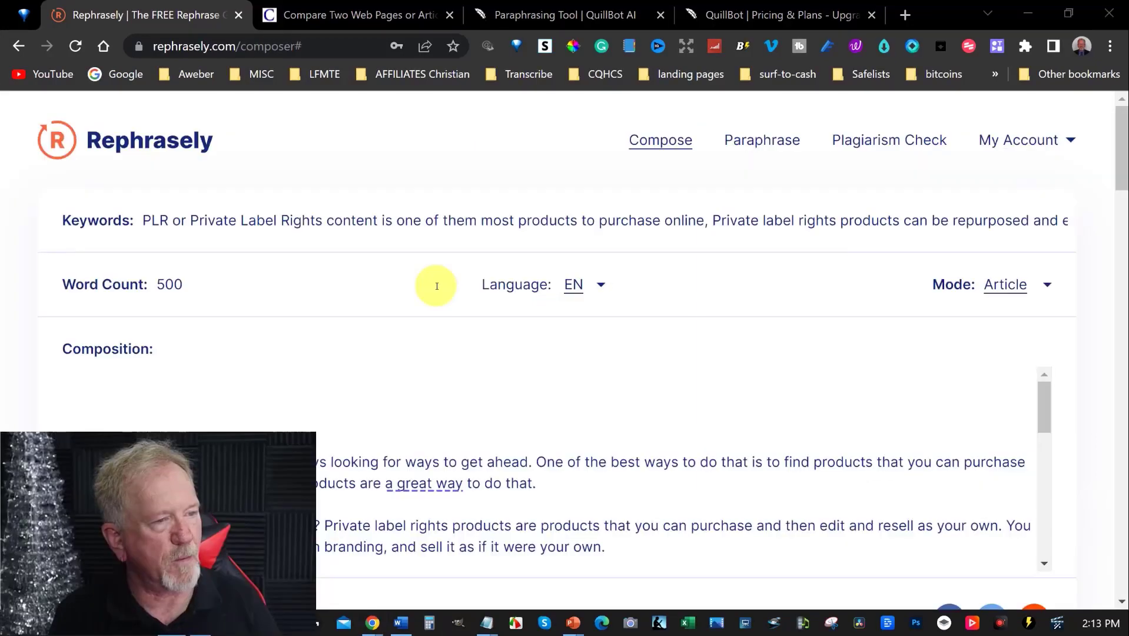
- Delete the blank lines before the first paragraph of the generated composition
{"action": "scroll", "coordinate": [433, 285], "scroll_direction": "down", "scroll_amount": 3}
{"action": "left_click", "coordinate": [78, 222]}
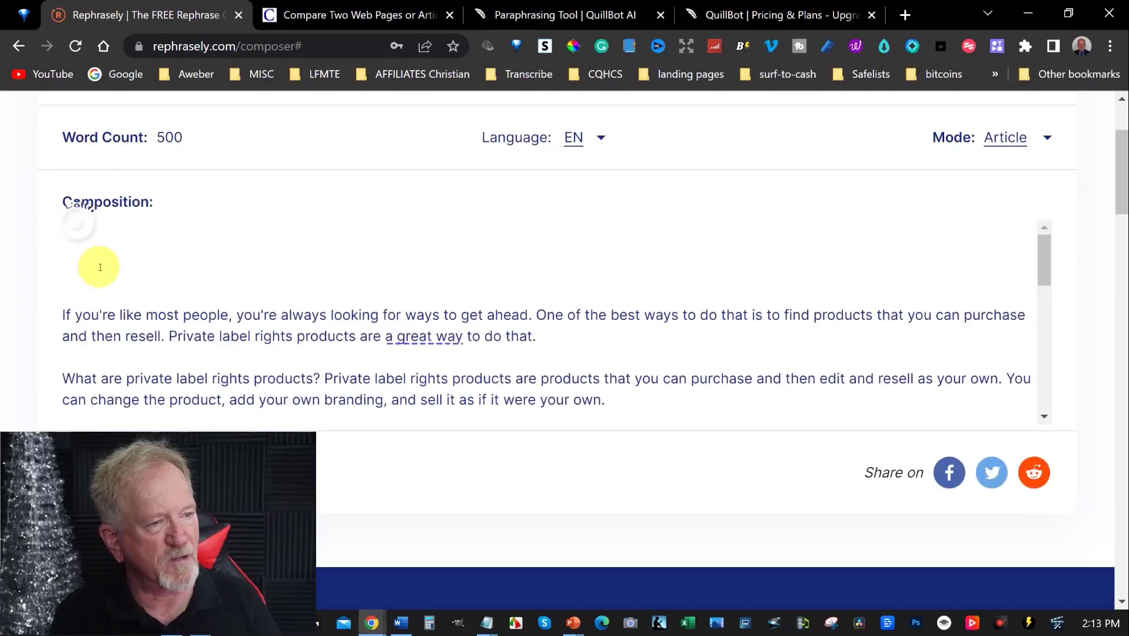
{"action": "key", "text": "Delete"}
{"action": "key", "text": "Delete"}
{"action": "key", "text": "Delete"}
{"action": "key", "text": "Delete"}
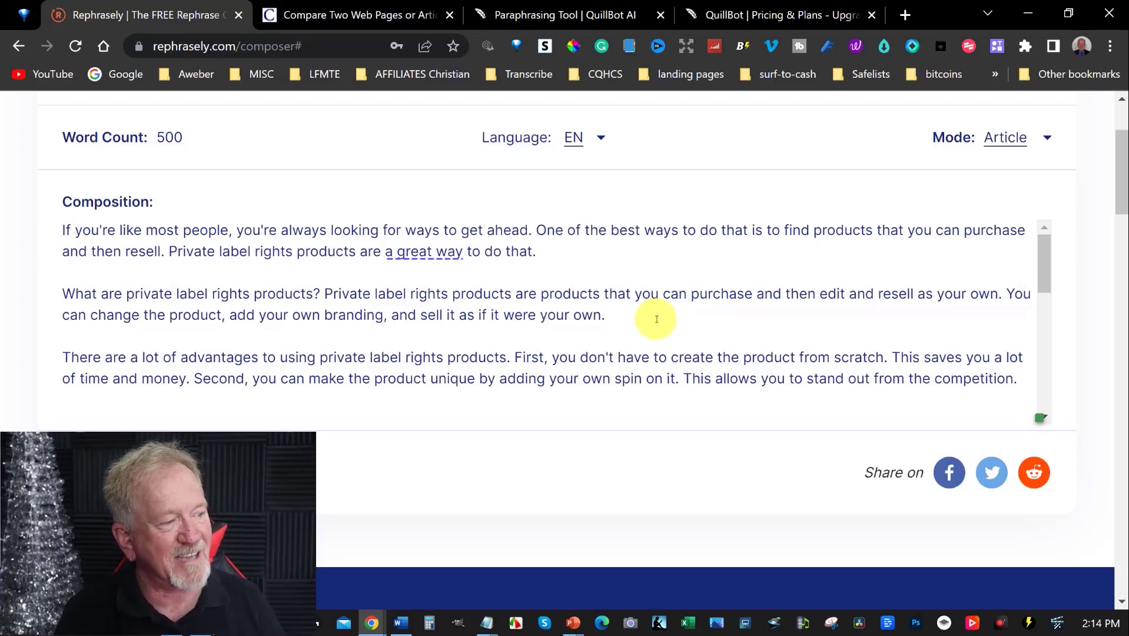
- Read through the generated private label rights article from beginning to end and check it against the keywords
{"action": "scroll", "coordinate": [656, 319], "scroll_direction": "down", "scroll_amount": 10}
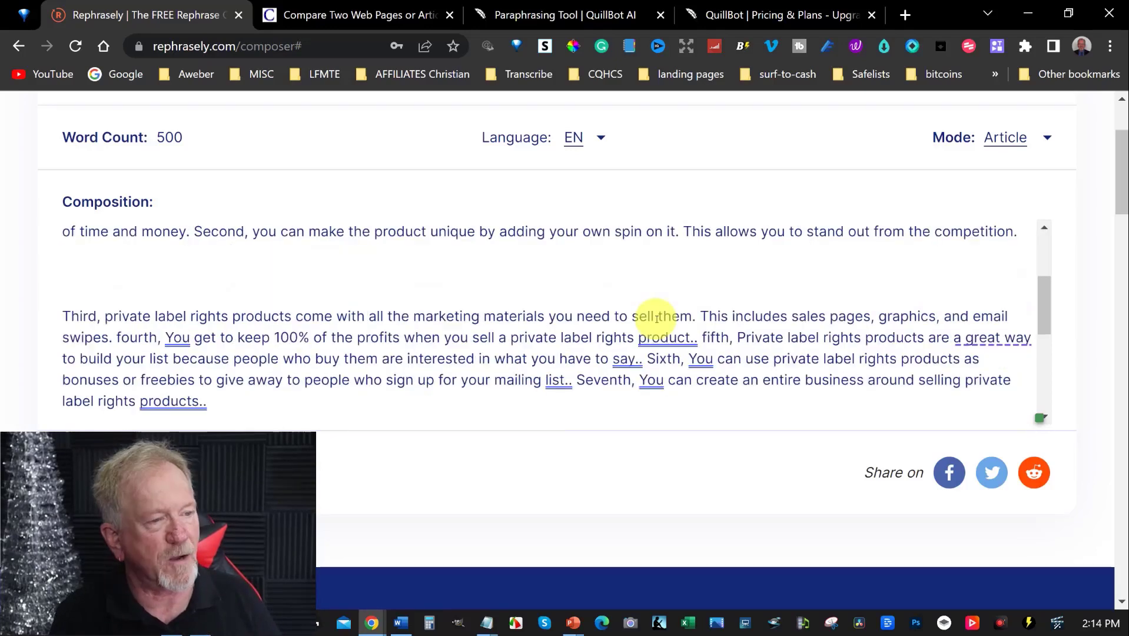
{"action": "scroll", "coordinate": [657, 319], "scroll_direction": "up", "scroll_amount": 10}
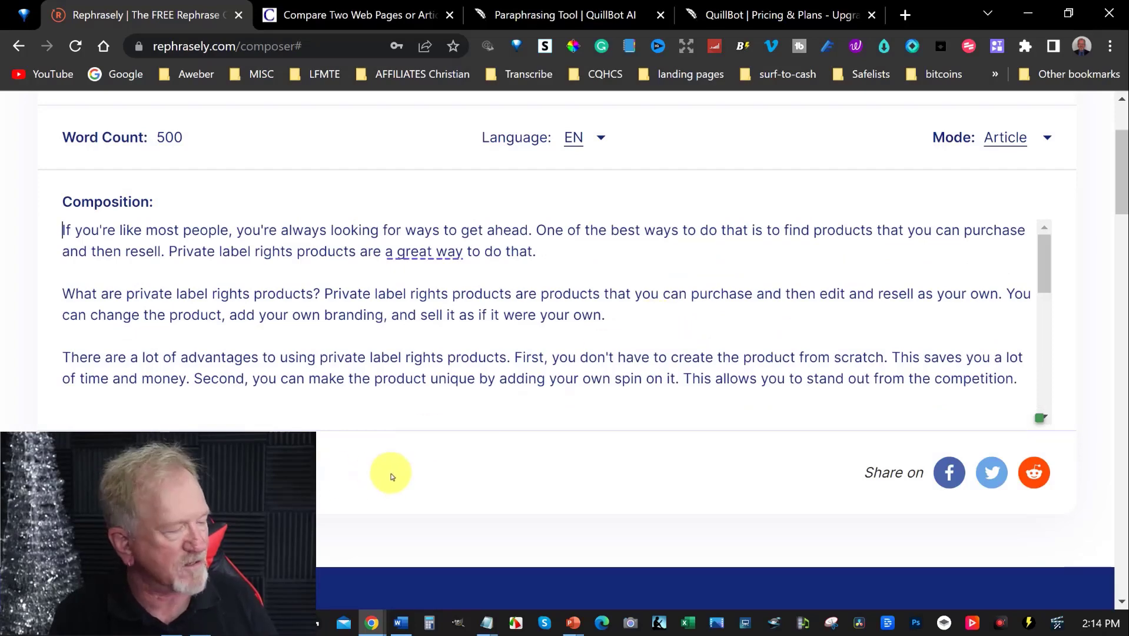
{"action": "scroll", "coordinate": [392, 476], "scroll_direction": "up", "scroll_amount": 3}
{"action": "scroll", "coordinate": [383, 416], "scroll_direction": "down", "scroll_amount": 10}
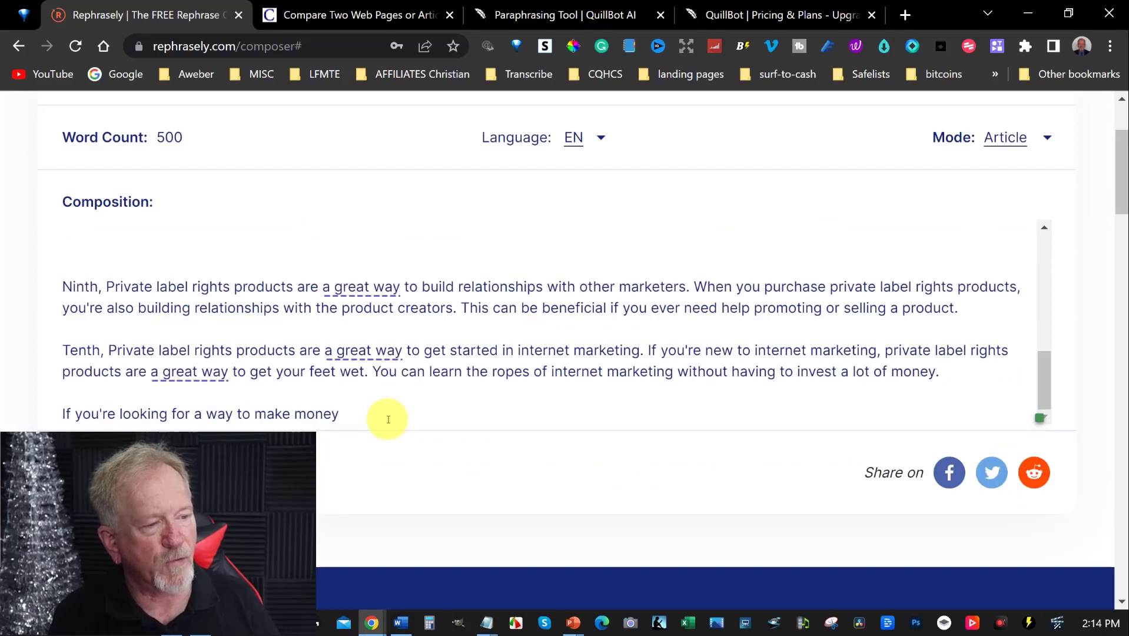
{"action": "scroll", "coordinate": [370, 396], "scroll_direction": "up", "scroll_amount": 10}
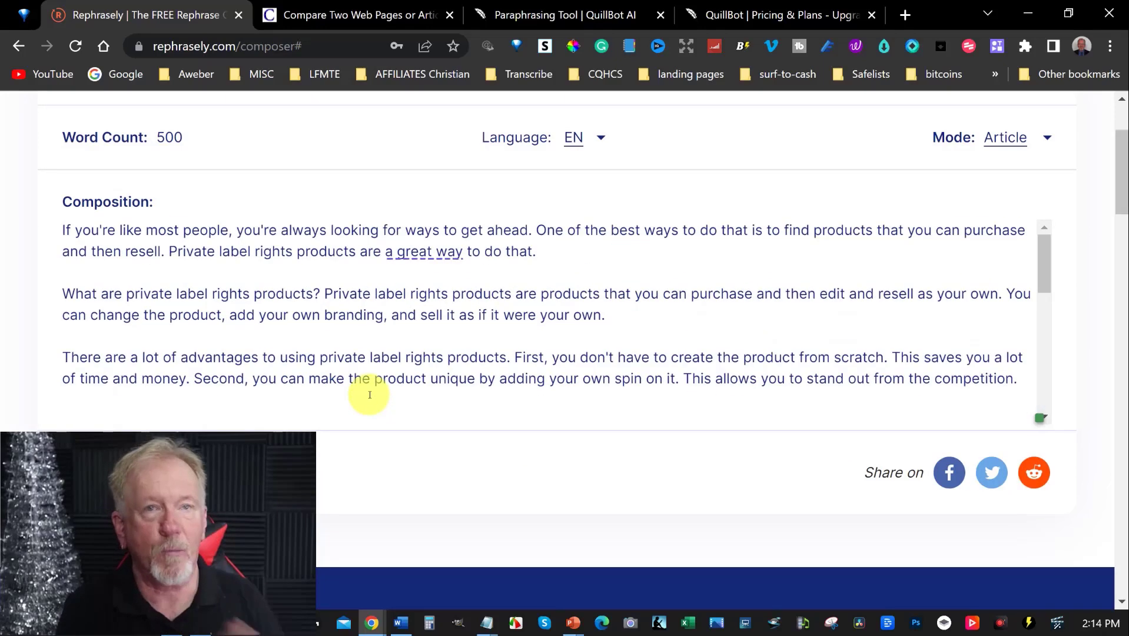
{"action": "scroll", "coordinate": [370, 395], "scroll_direction": "up", "scroll_amount": 3}
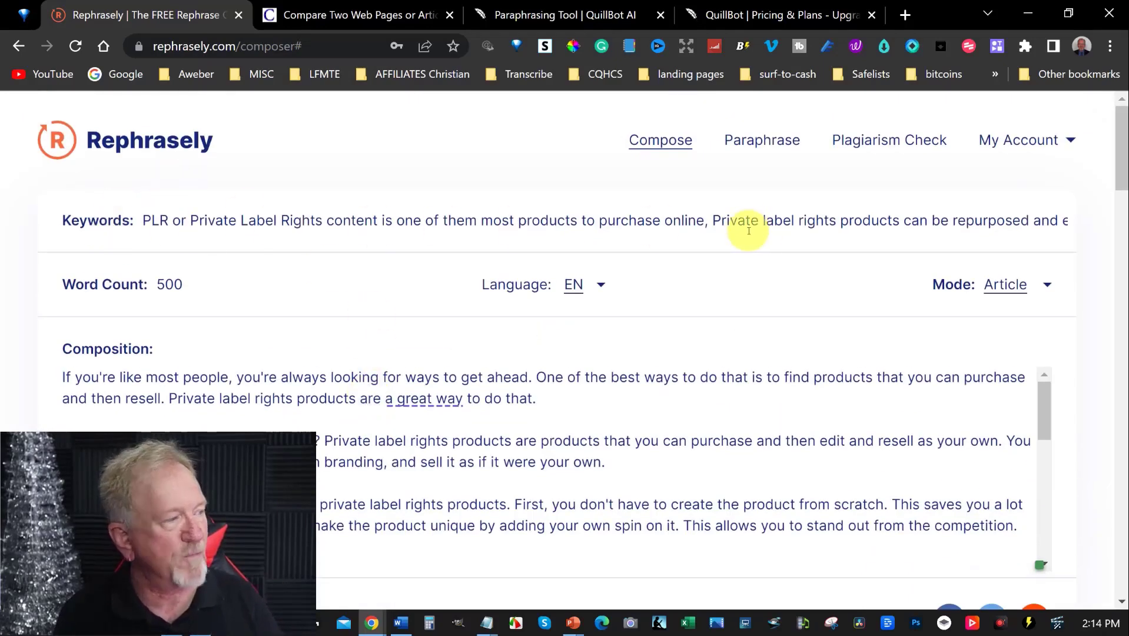